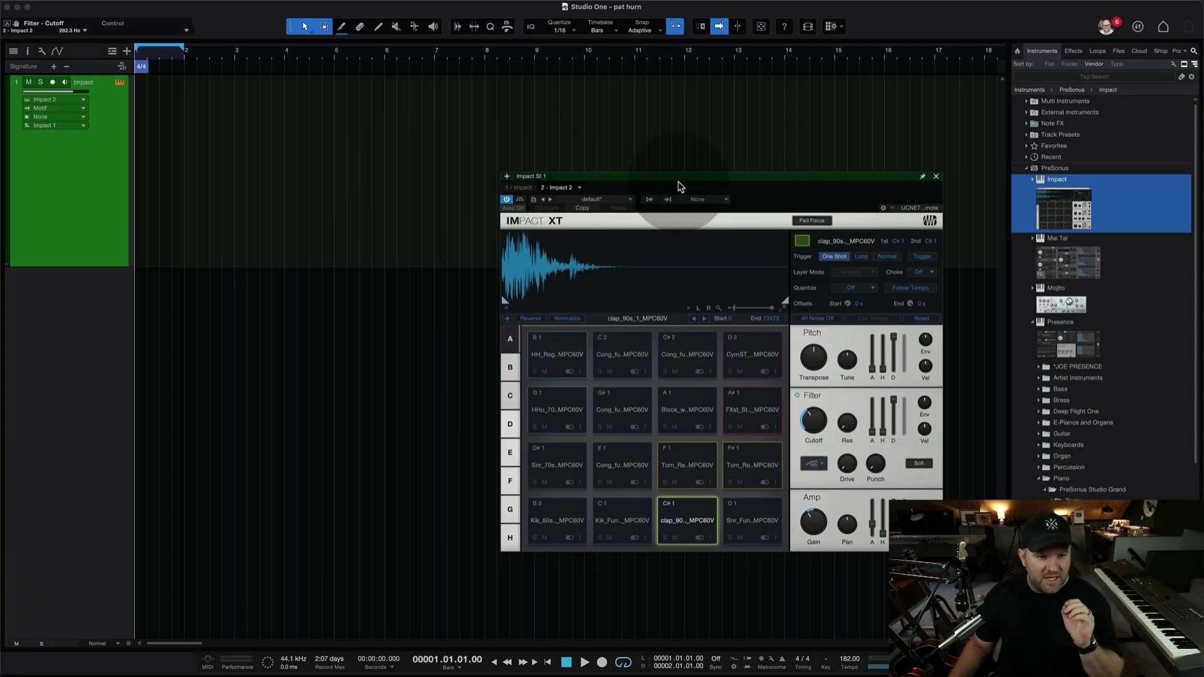
- Move the Impact XT window away from the start of the track and audition the Kik_80s pad on B 0
left_click_drag(675, 183, 782, 140)
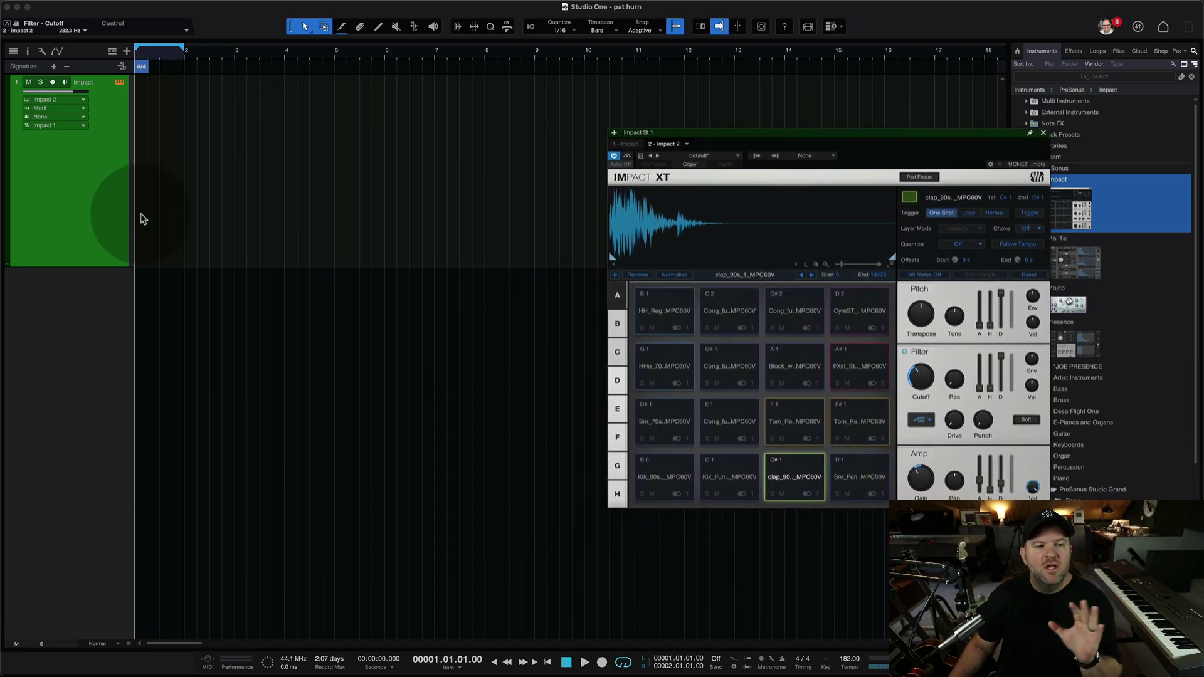
key("space")
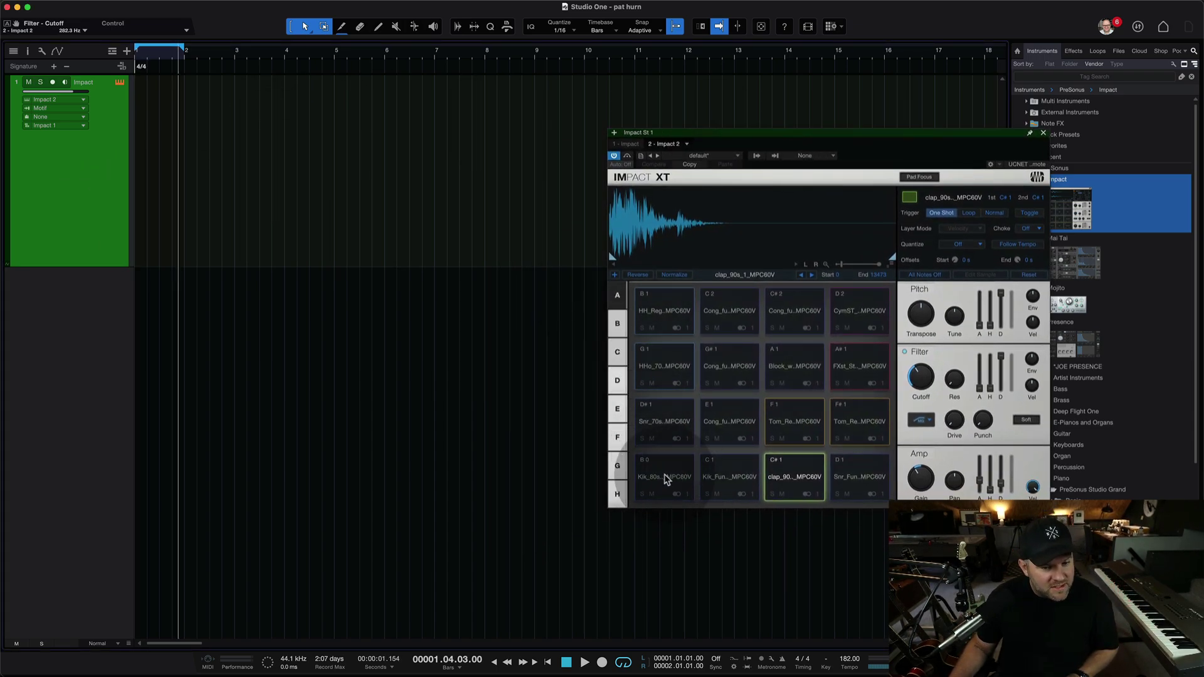
left_click(667, 480)
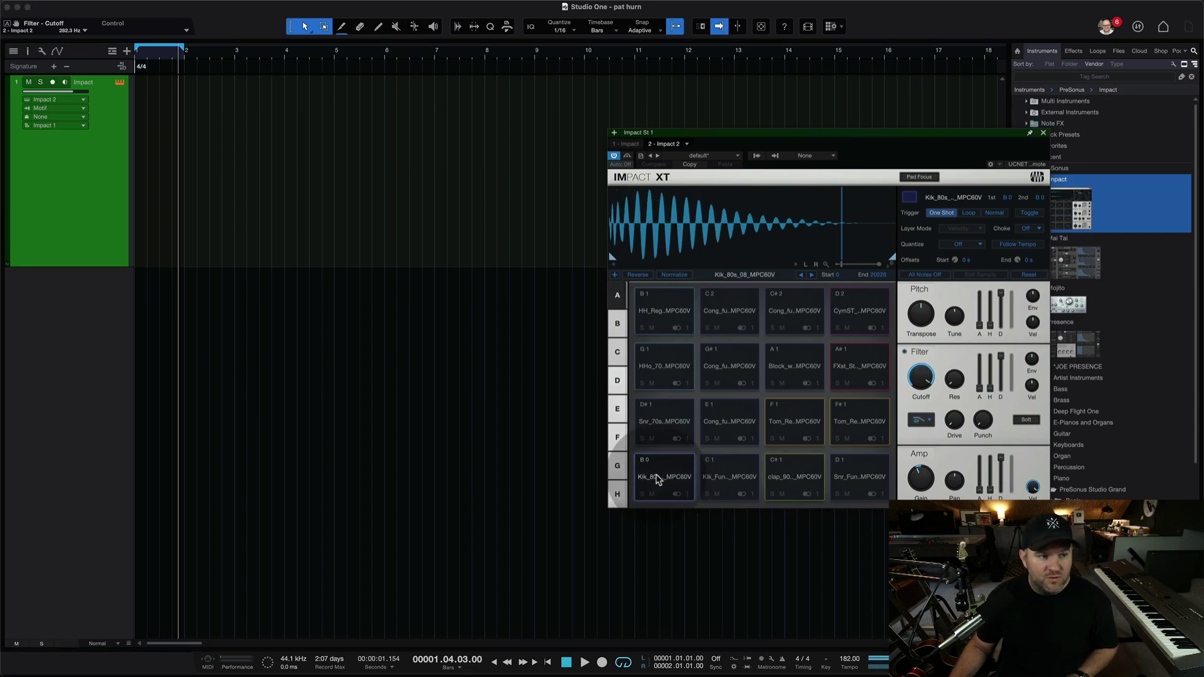
- Insert a one-bar pattern at bar 1 on the Impact track and open it in the pattern editor
left_click(144, 222)
key("Home")
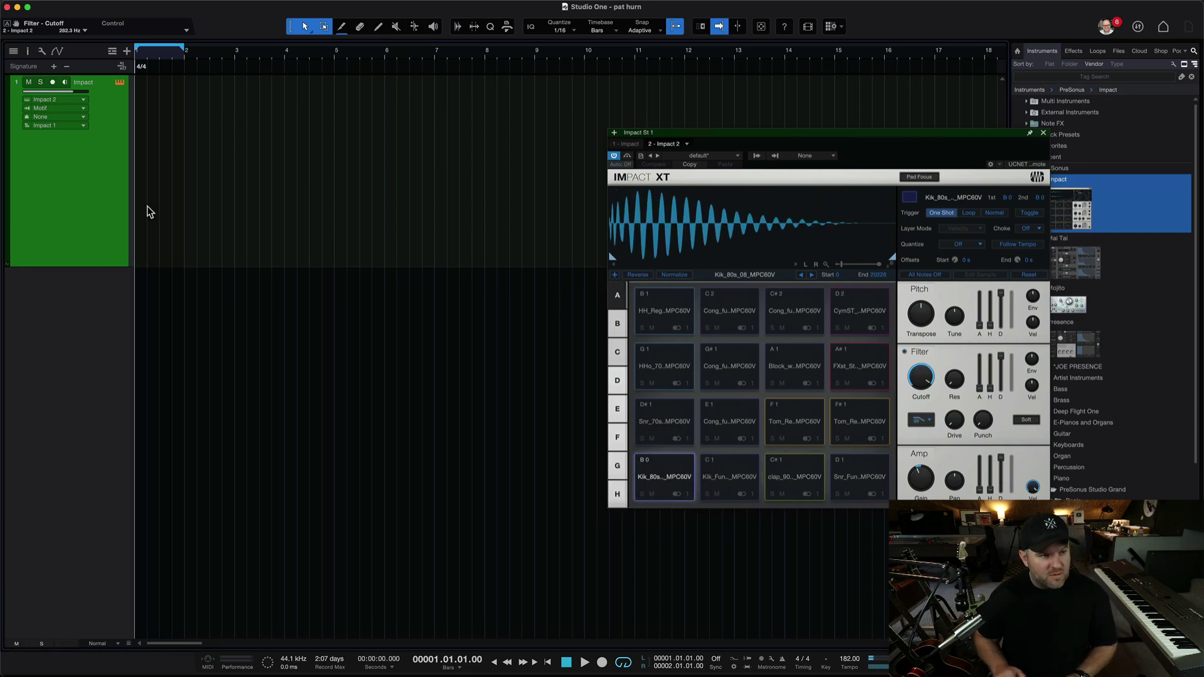
key("e")
key("e")
key("e")
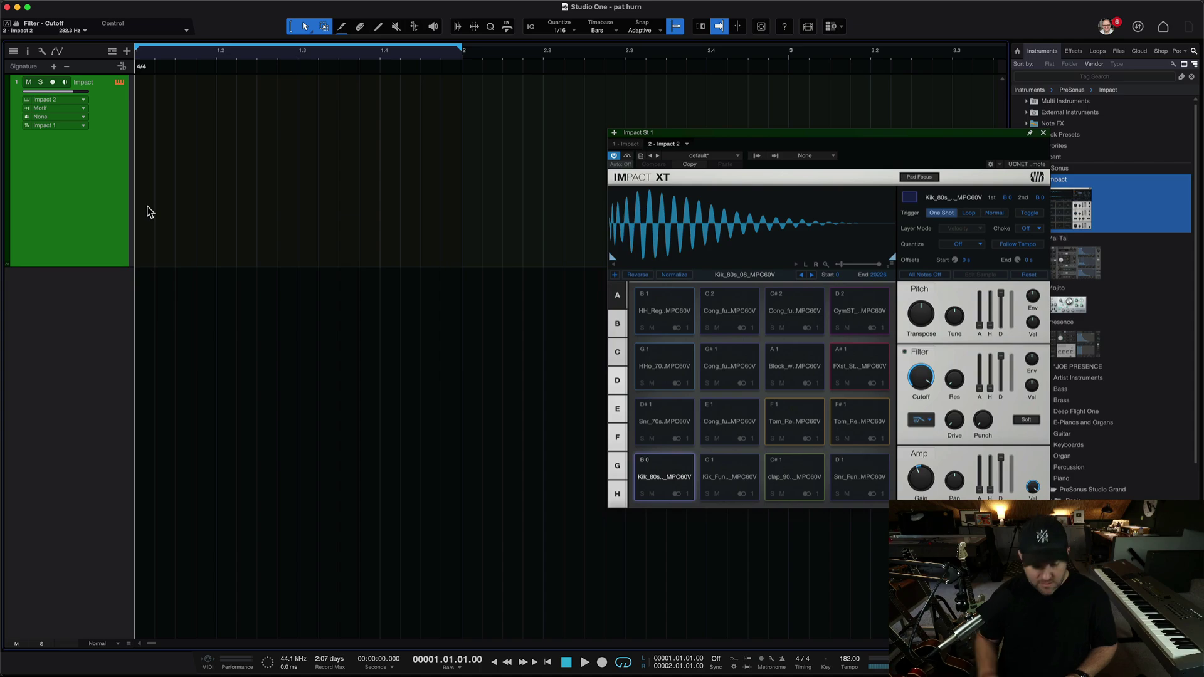
key("space")
key("space")
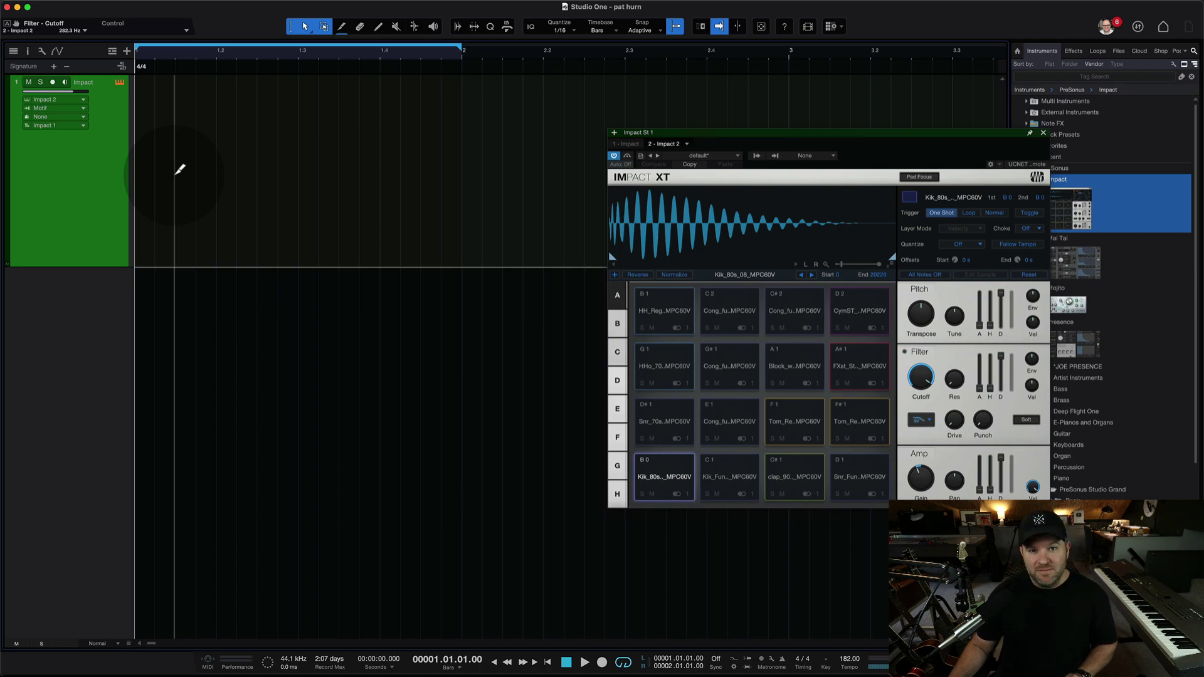
left_click(178, 175)
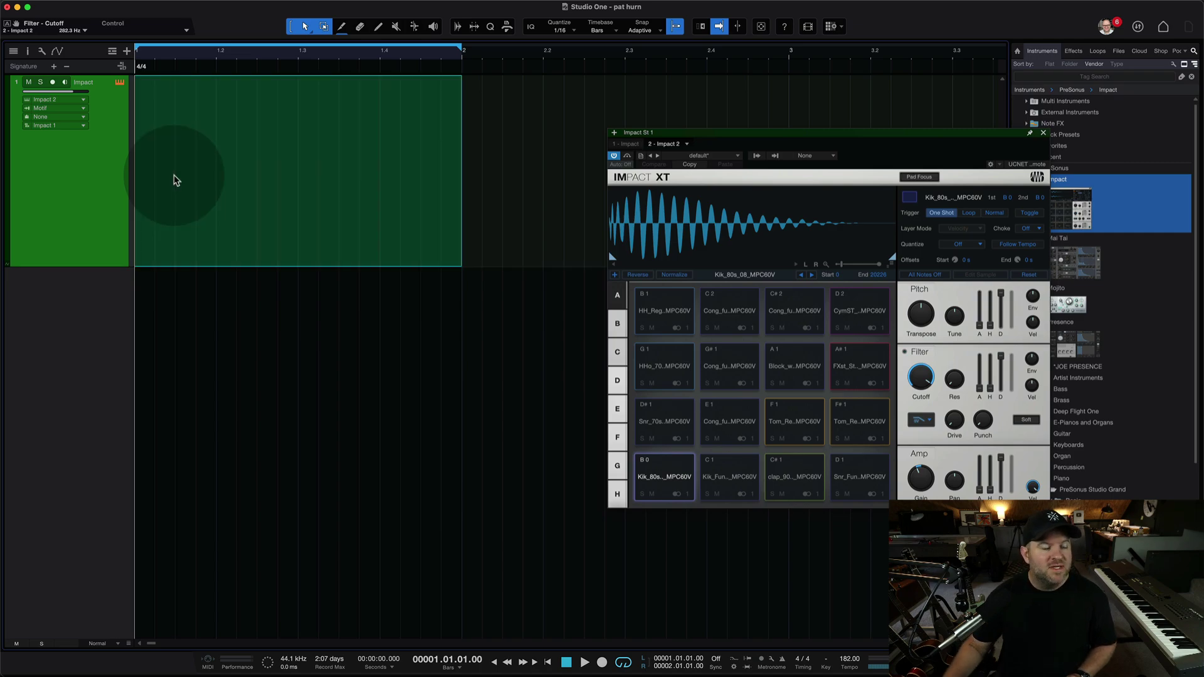
double_click(196, 222)
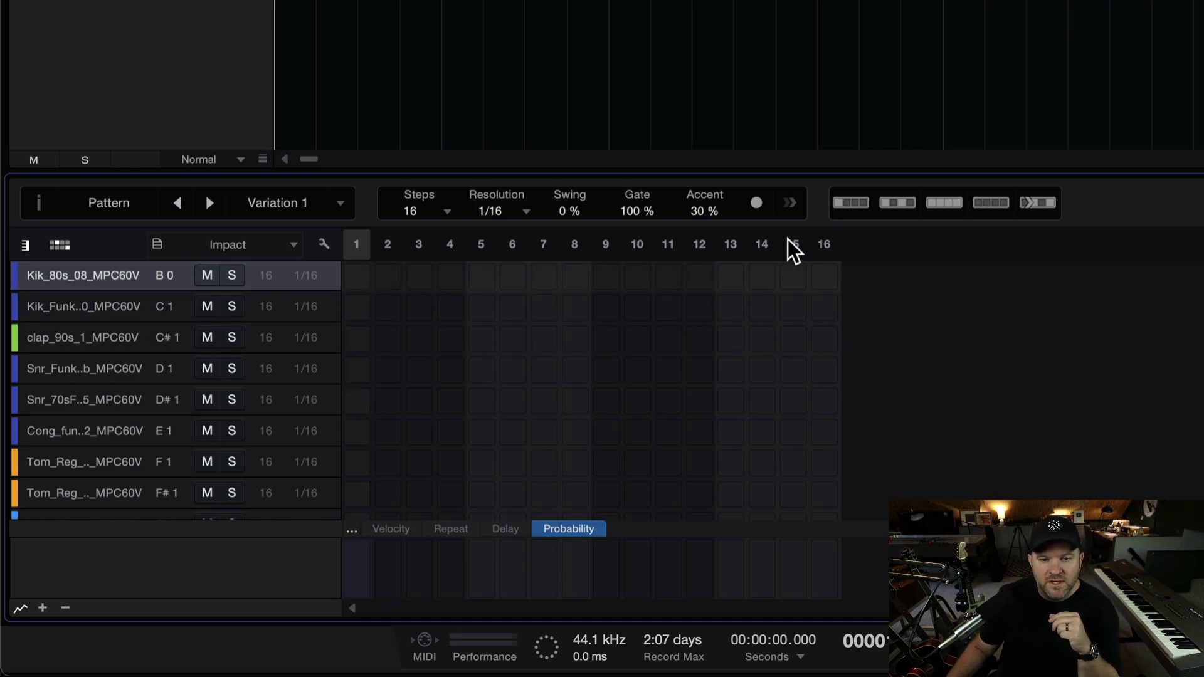
- Fill the Kik_80s_08 row with hits on steps 1, 5, 9 and 13 and play the pattern
left_click(846, 204)
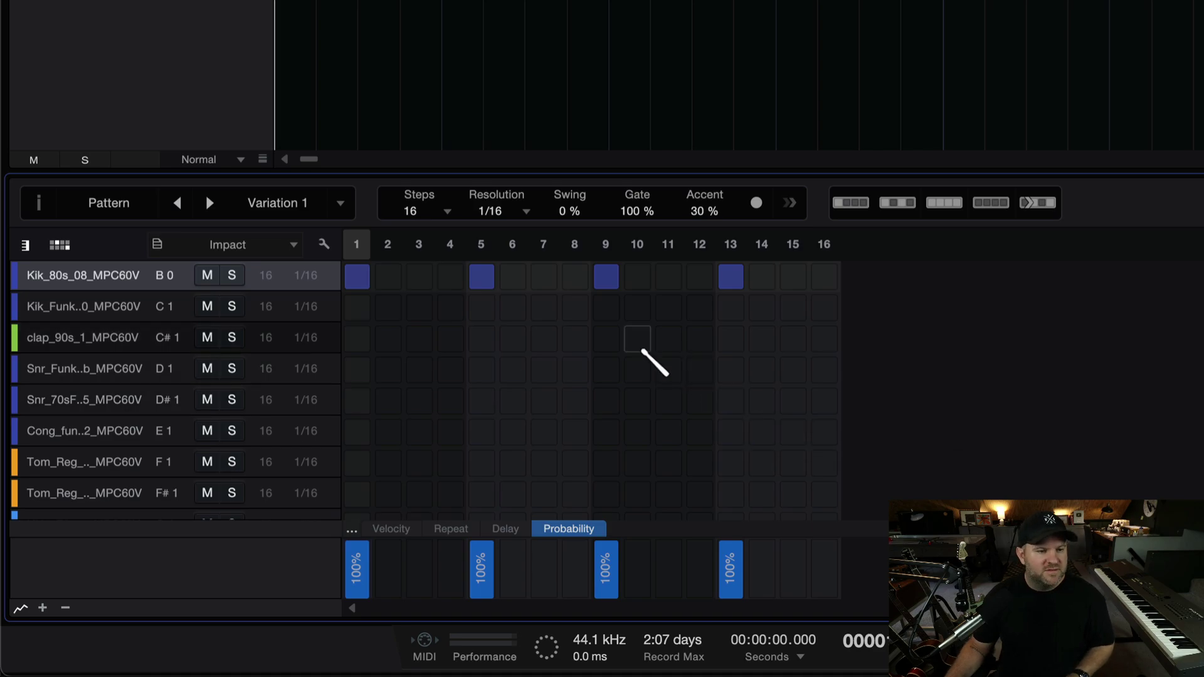
key("space")
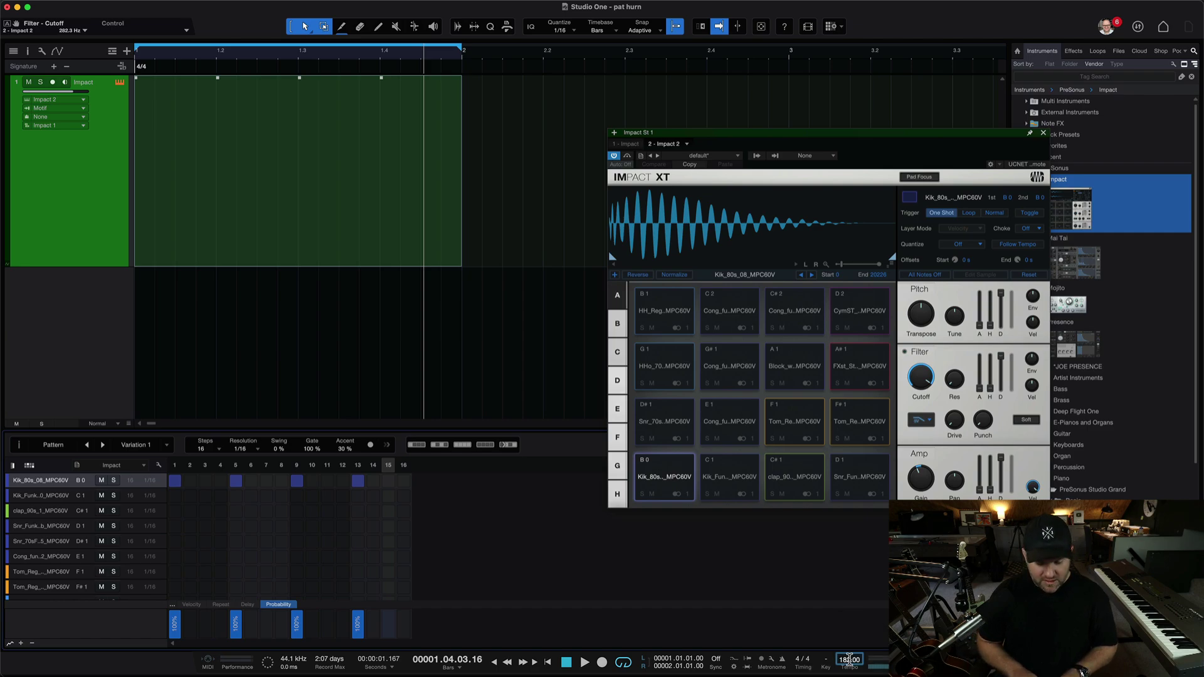
- Set the song tempo to 120 and play the kick pattern back
key("Return")
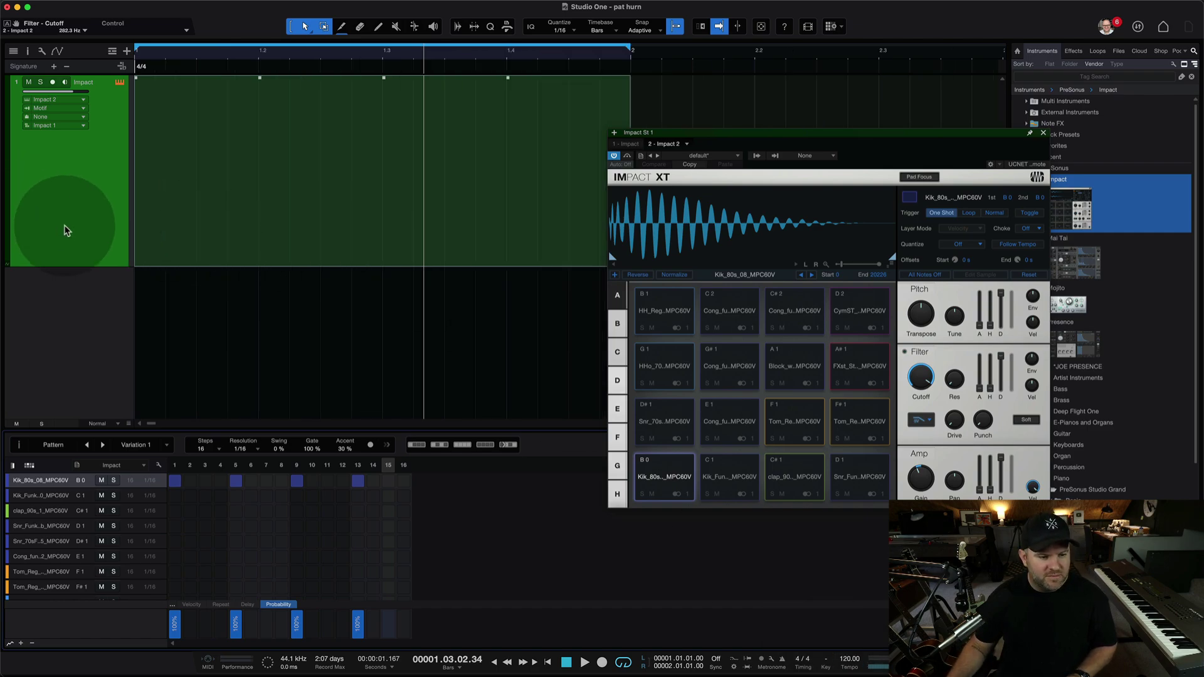
key("space")
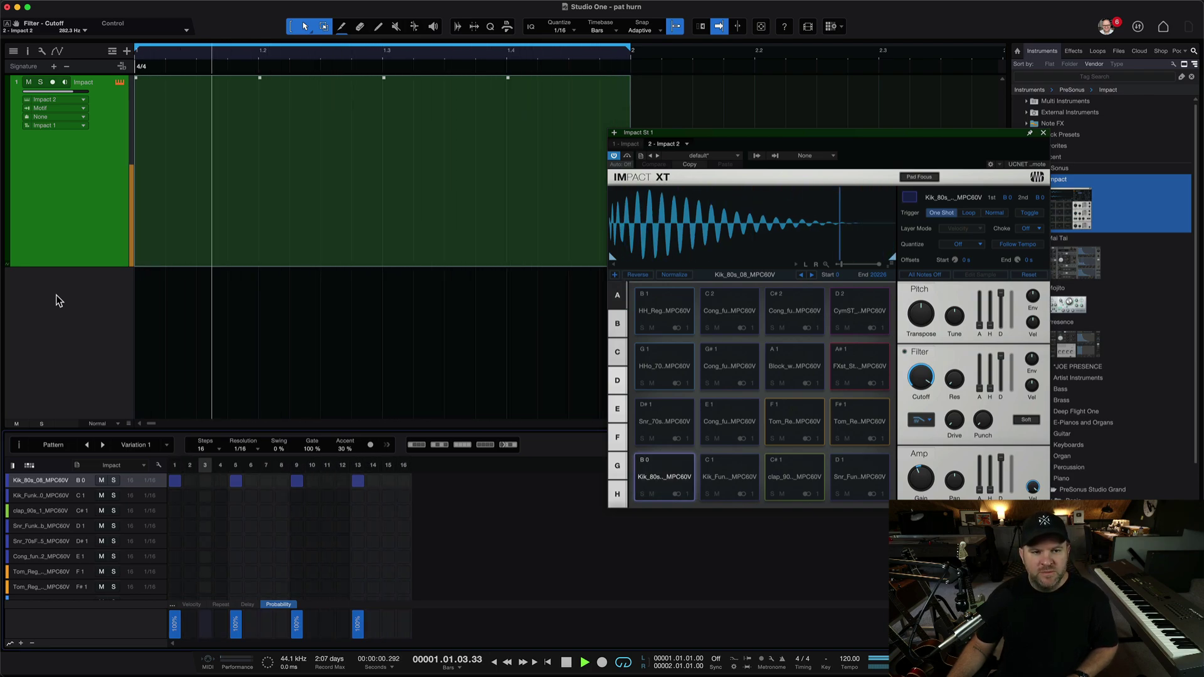
key("space")
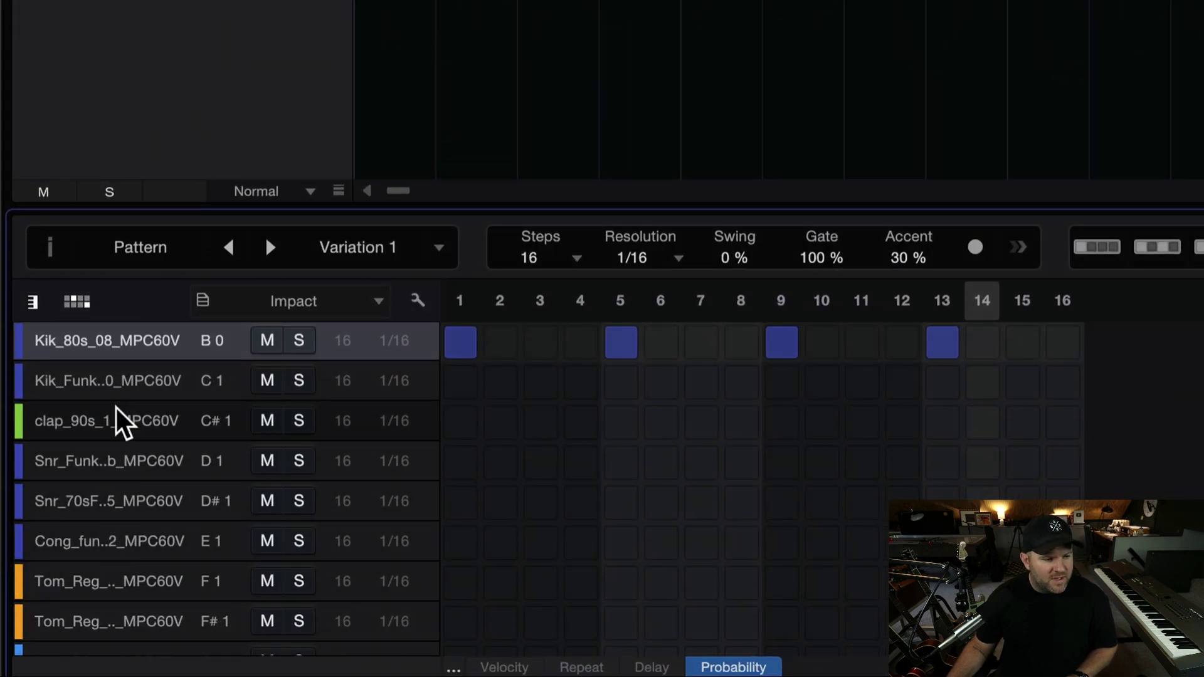
- Add hits on steps 5 and 13 of the clap_90s_1 row, leaving the Snr_Funk row empty
left_click(104, 583)
left_click(103, 426)
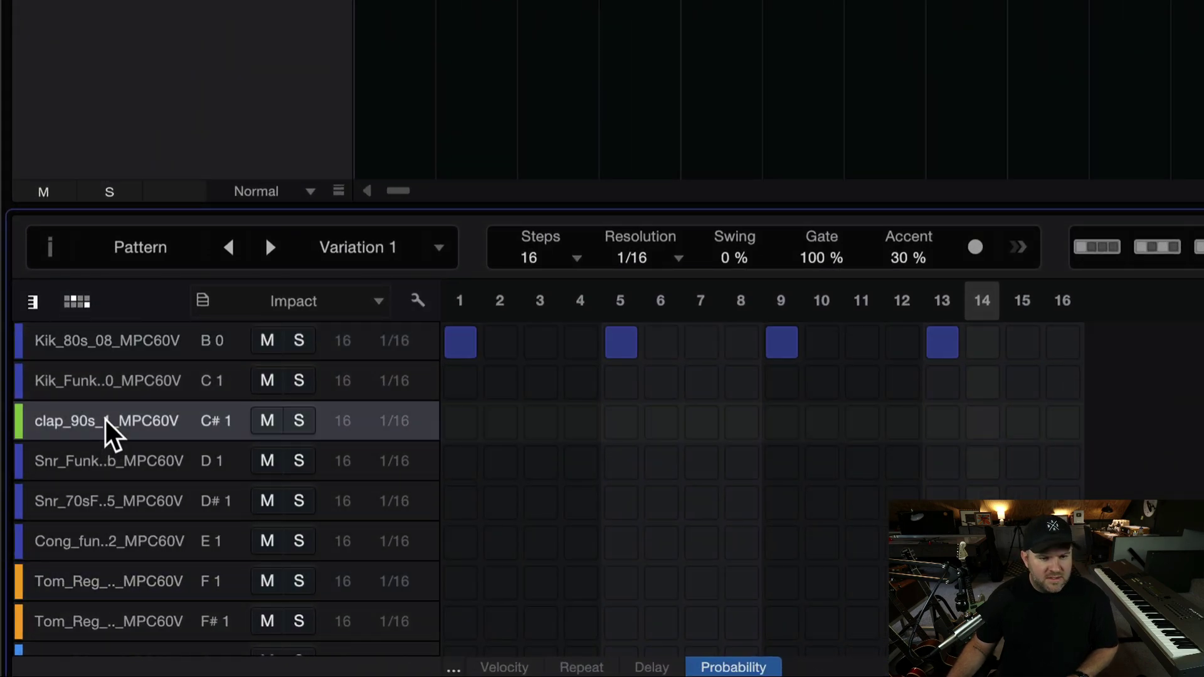
left_click(621, 422)
left_click(942, 461)
left_click(941, 422)
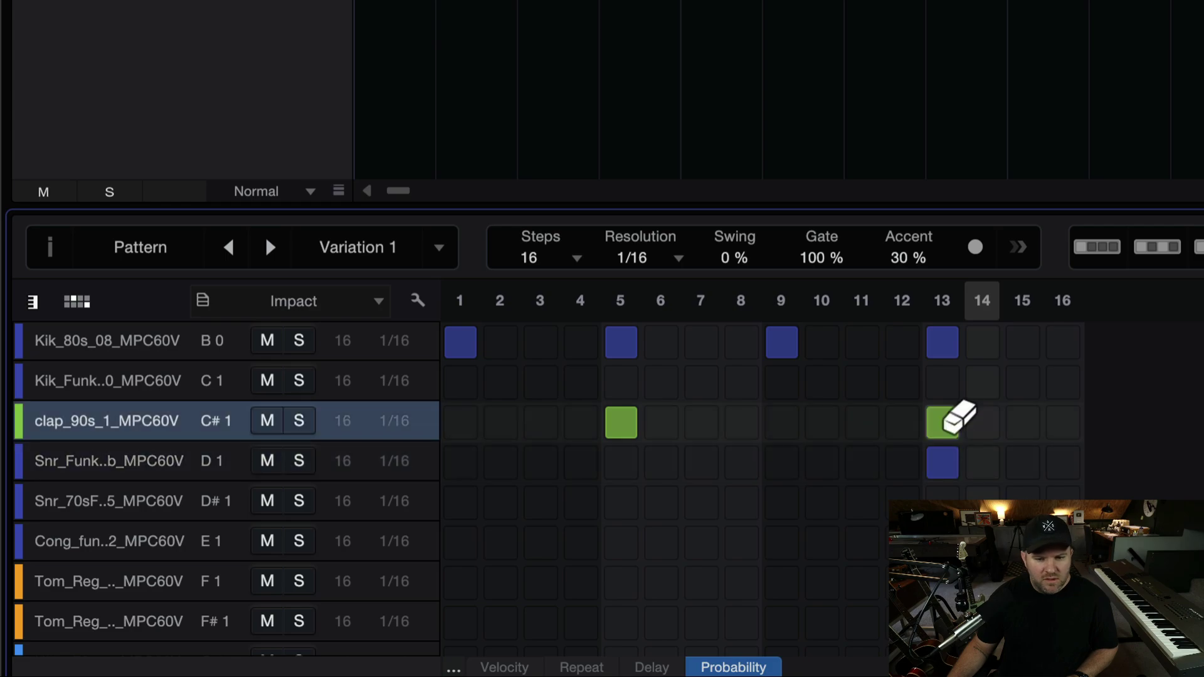
left_click(942, 461)
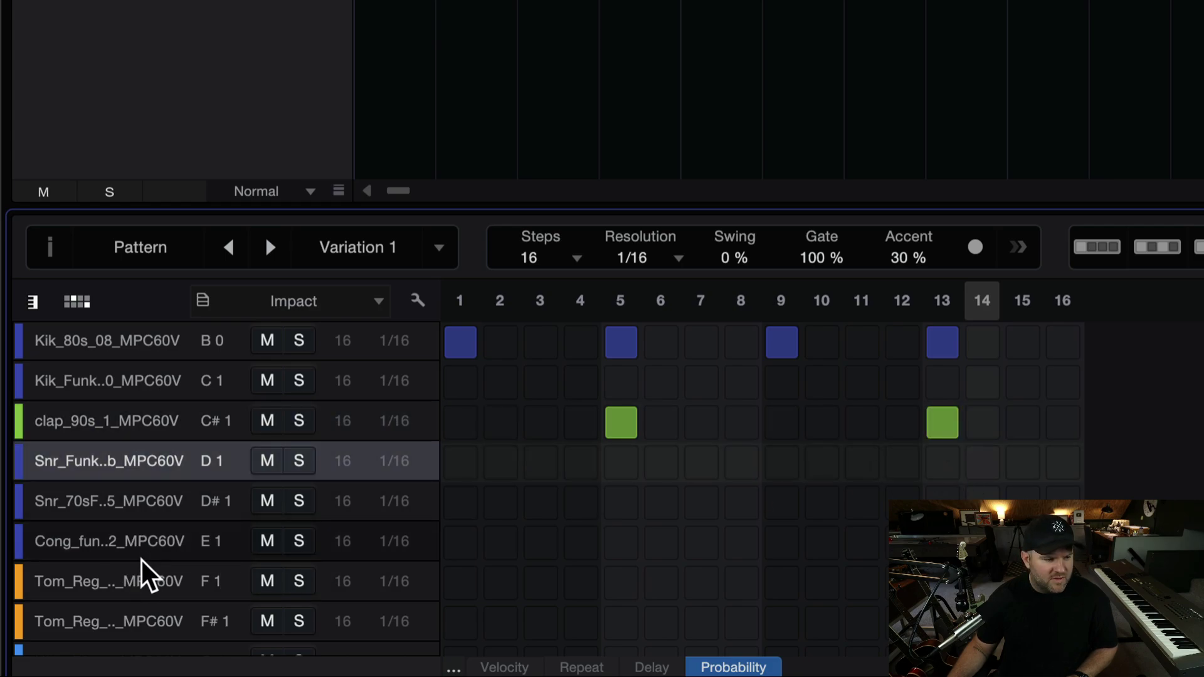
- Fill the HHo_70s hi-hat row with a hit on every second step and play the full beat
scroll(141, 560, "down", 4)
left_click(135, 539)
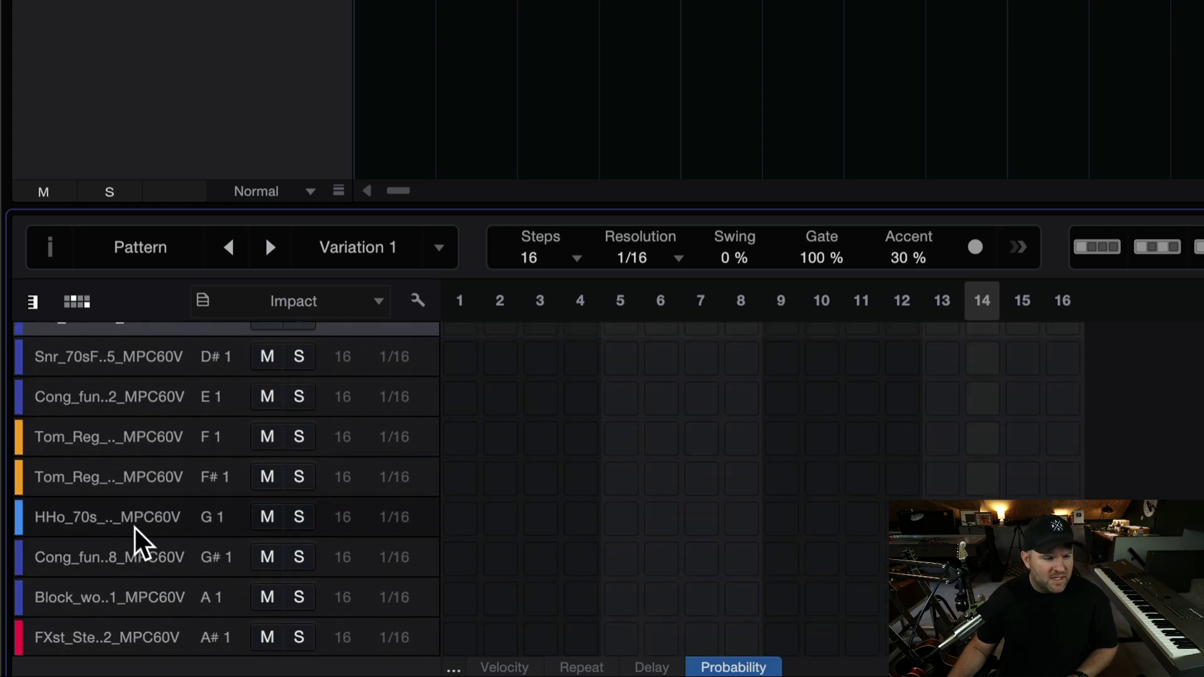
left_click(1170, 245)
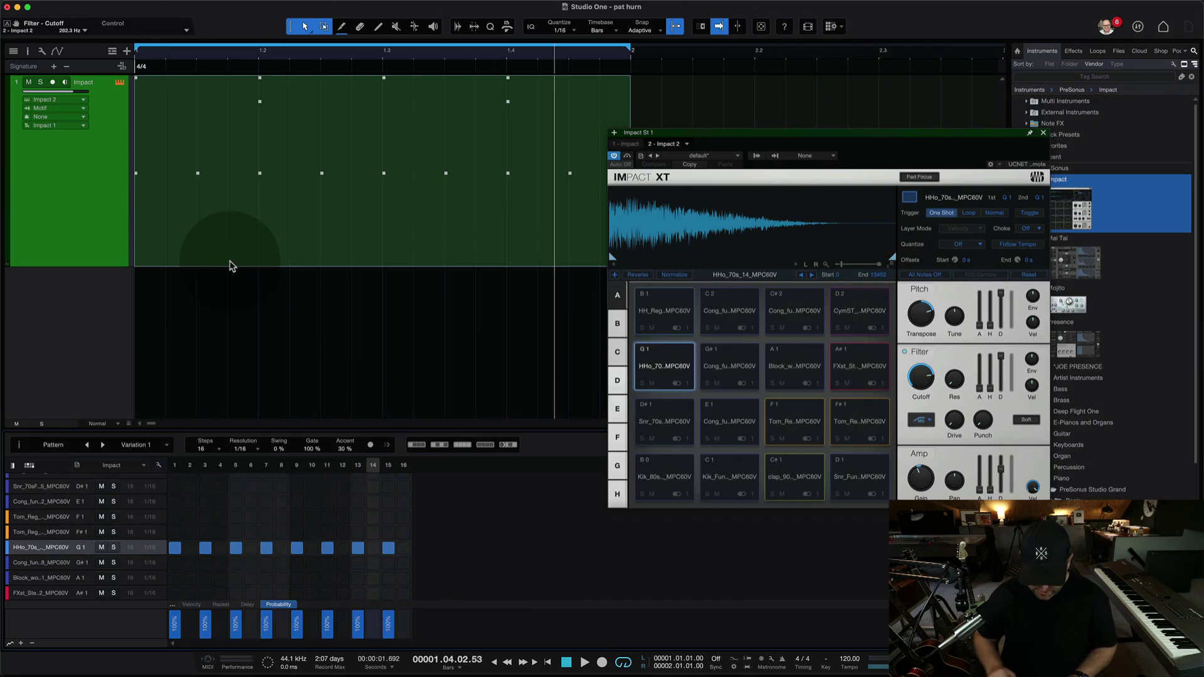
key("space")
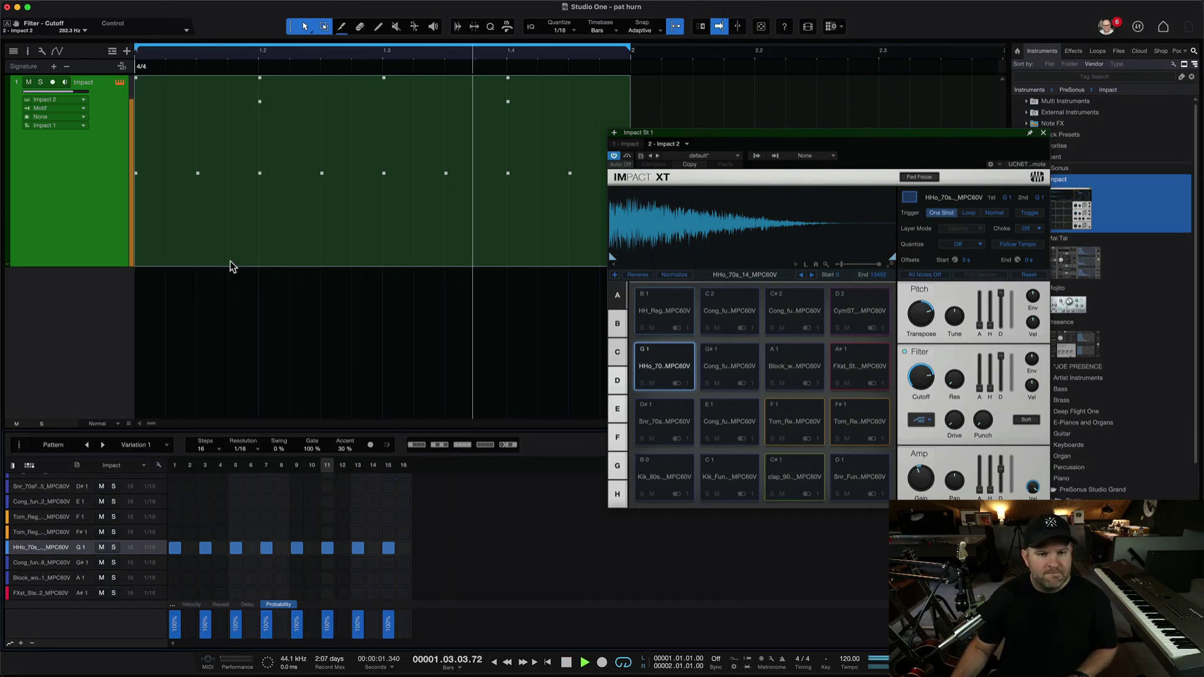
key("space")
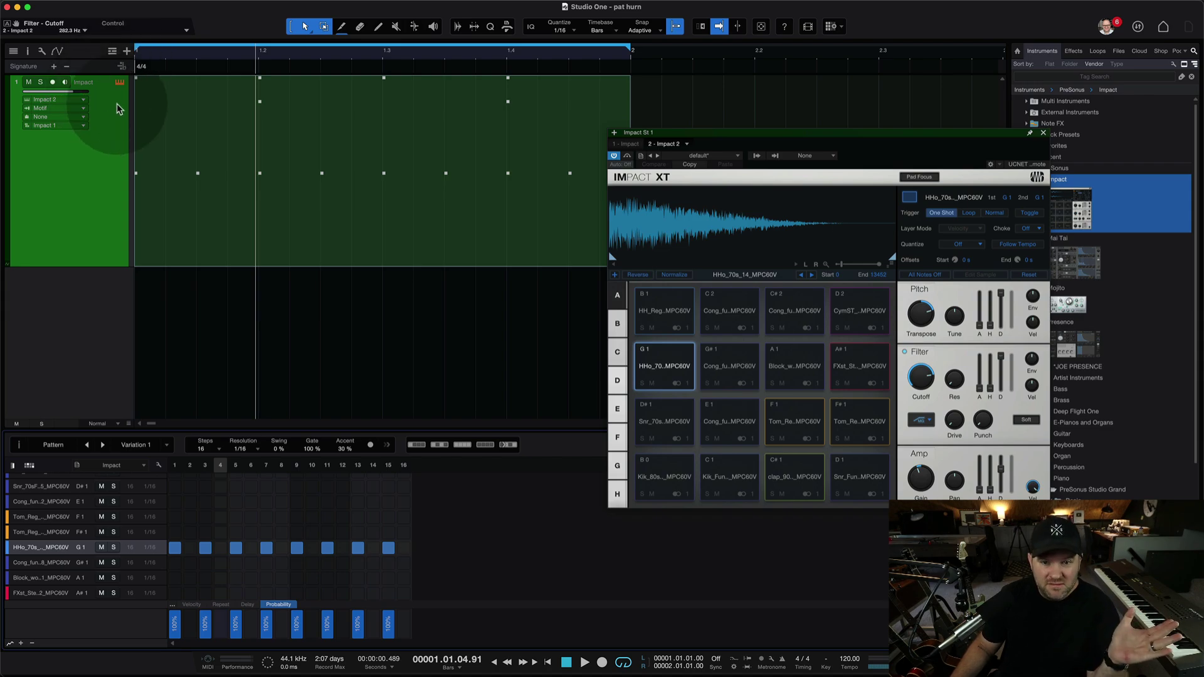
- Close the Impact XT instrument window
left_click(1043, 136)
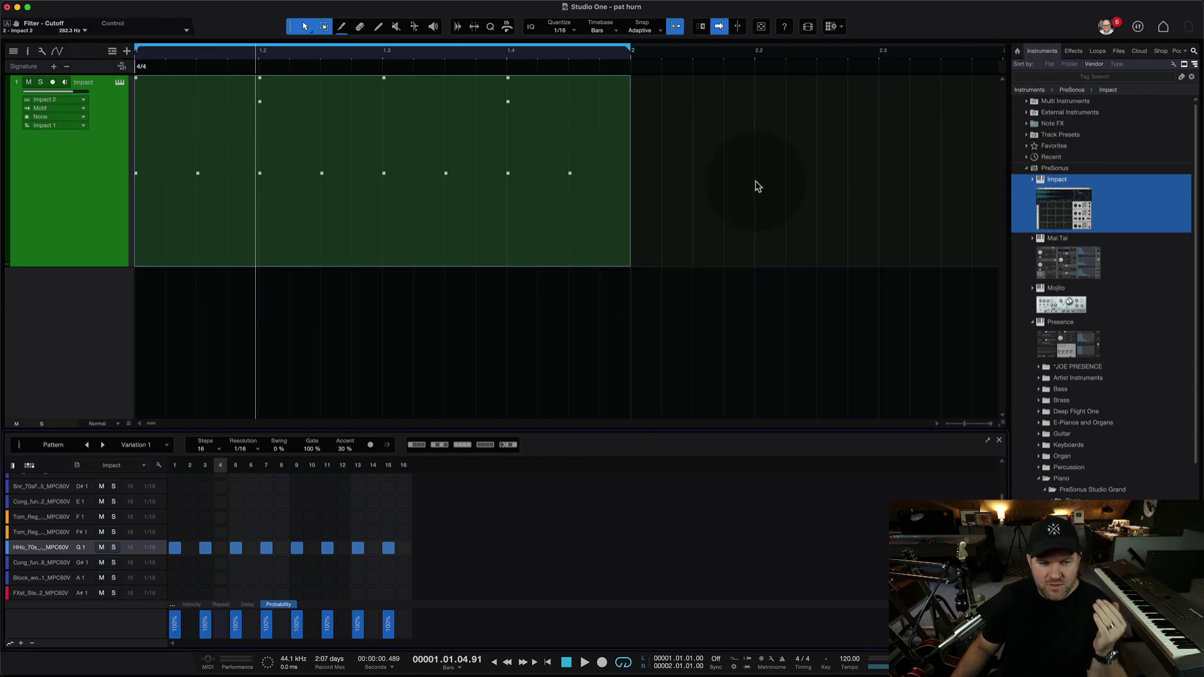
key("F7")
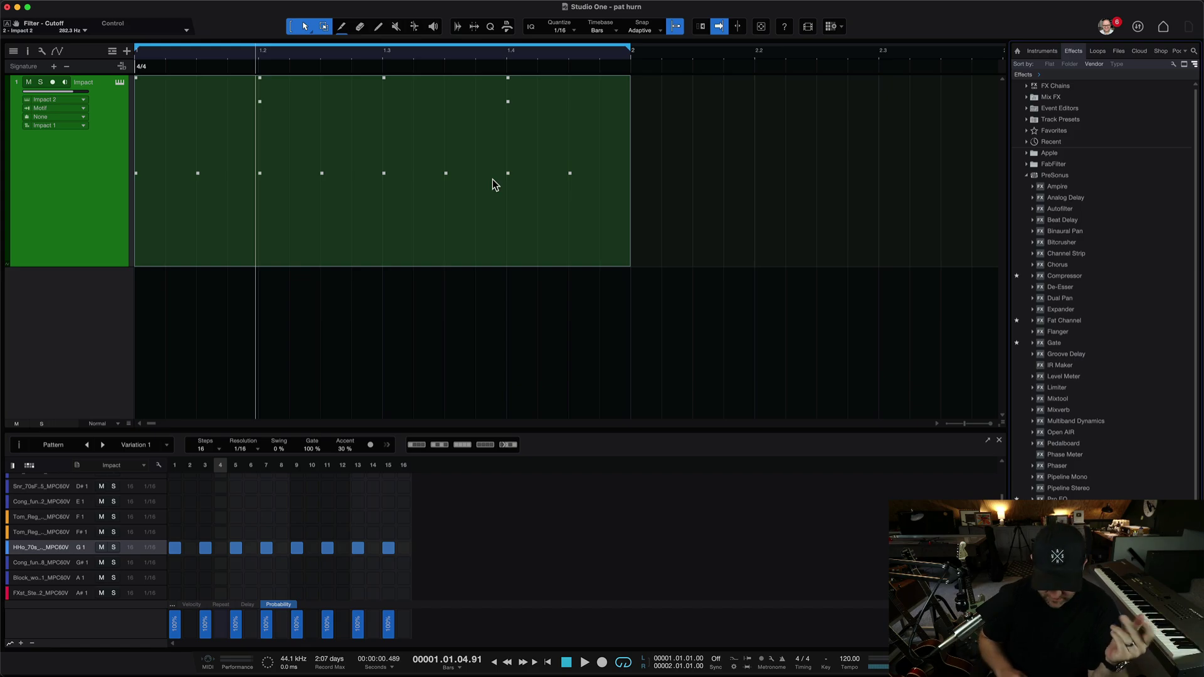
key("F7")
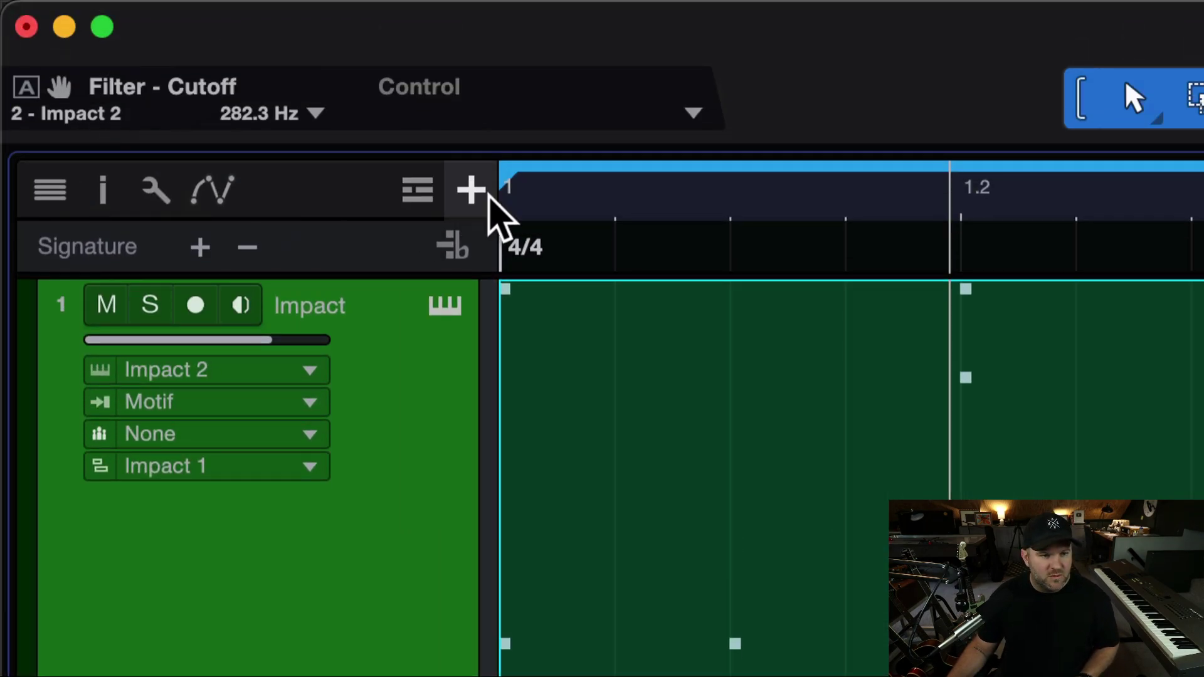
- Hide the Signature track above the arrangement
left_click(417, 190)
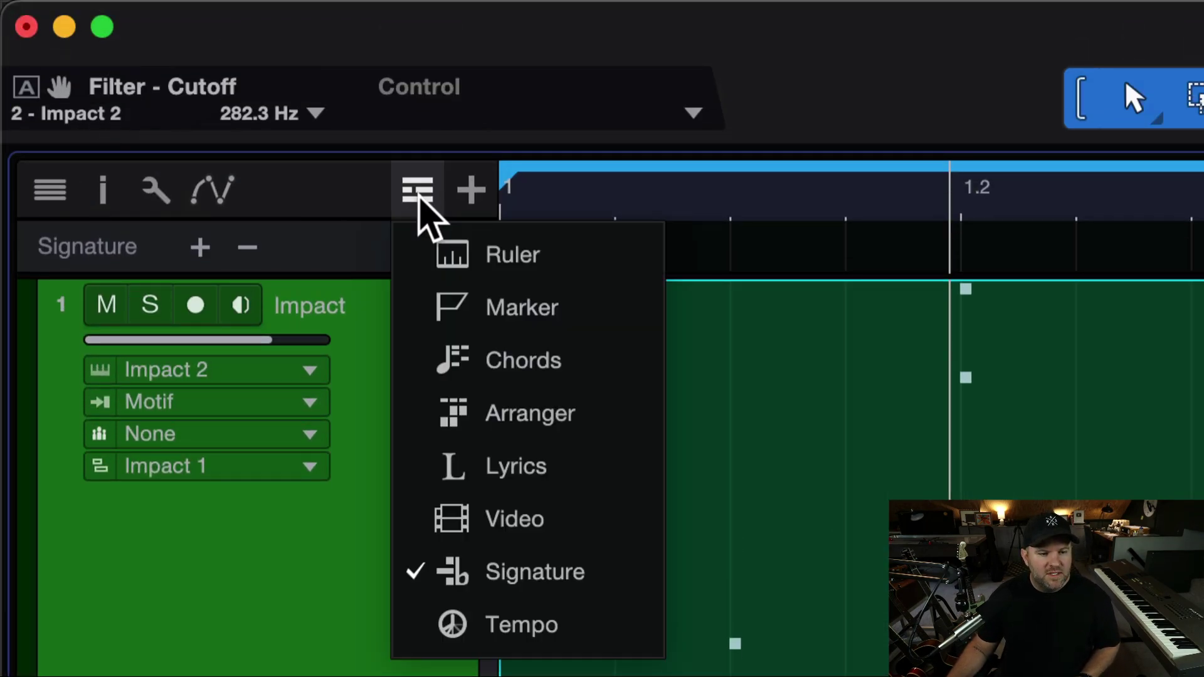
left_click(422, 192)
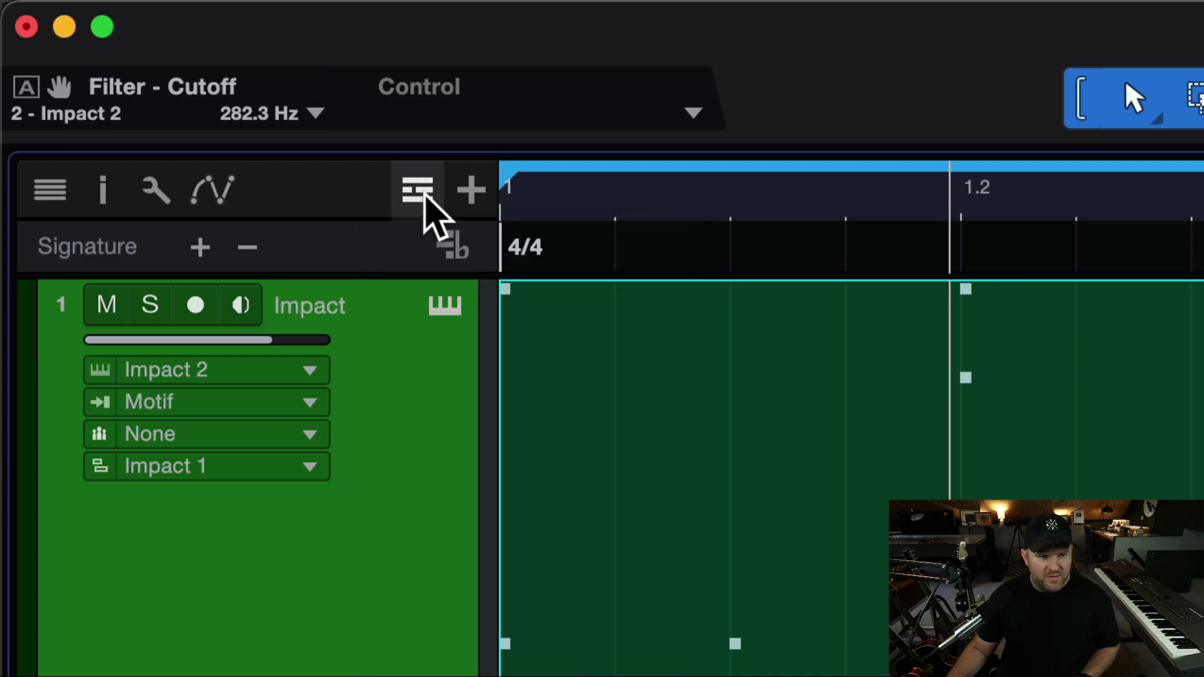
left_click(417, 190)
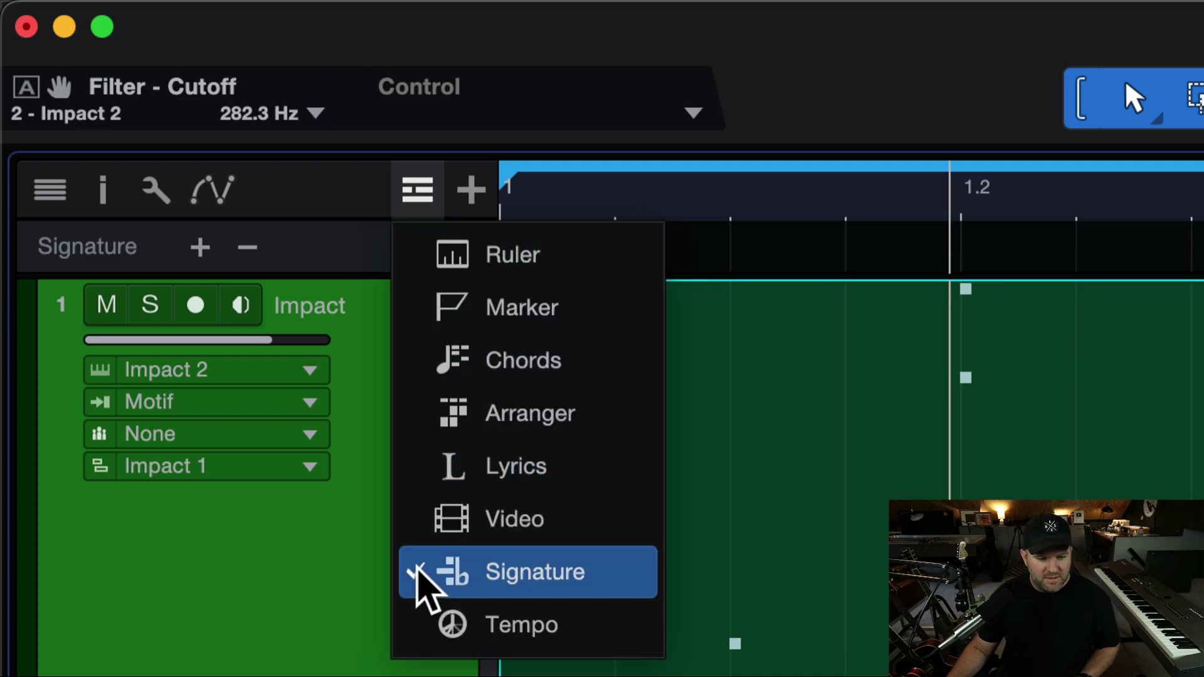
left_click(420, 572)
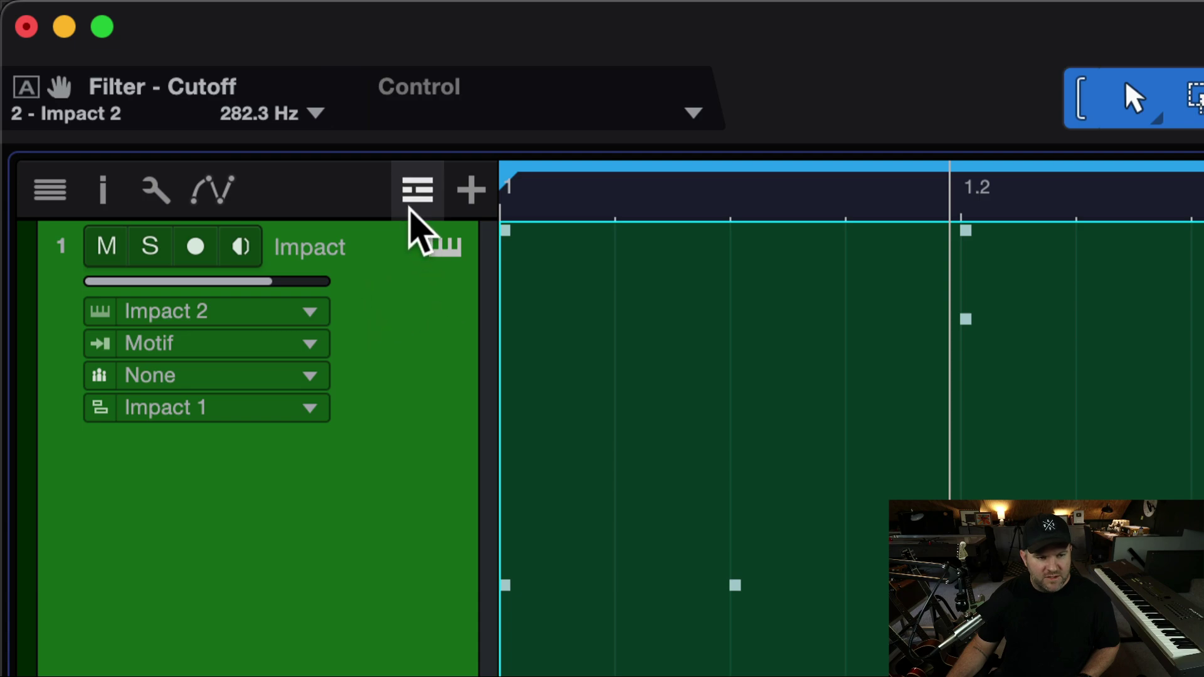
- Show and hide the Marker track, and display the Signature track again
left_click(412, 200)
left_click(490, 314)
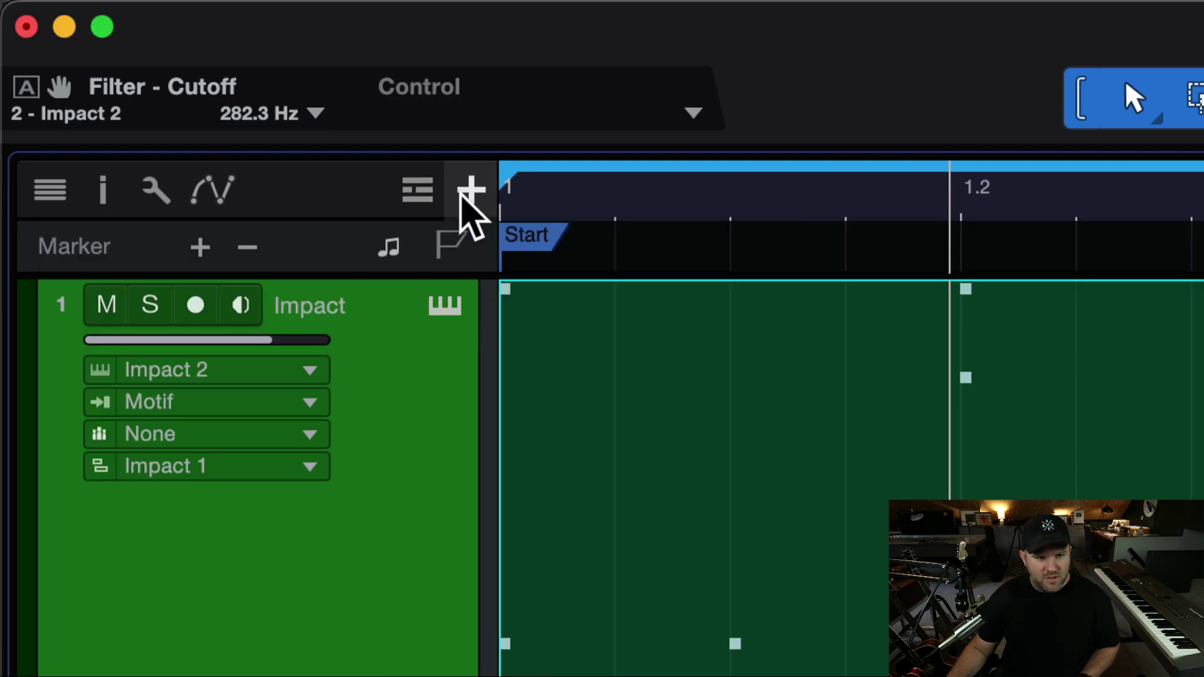
left_click(426, 189)
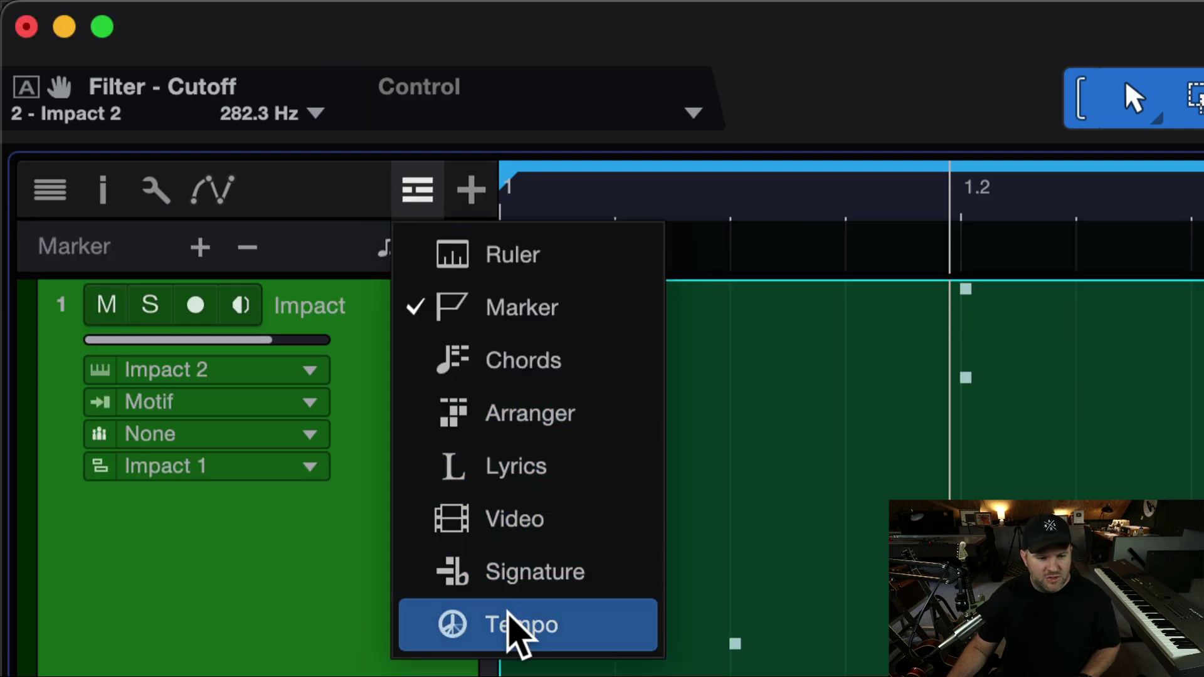
left_click(489, 317)
left_click(414, 195)
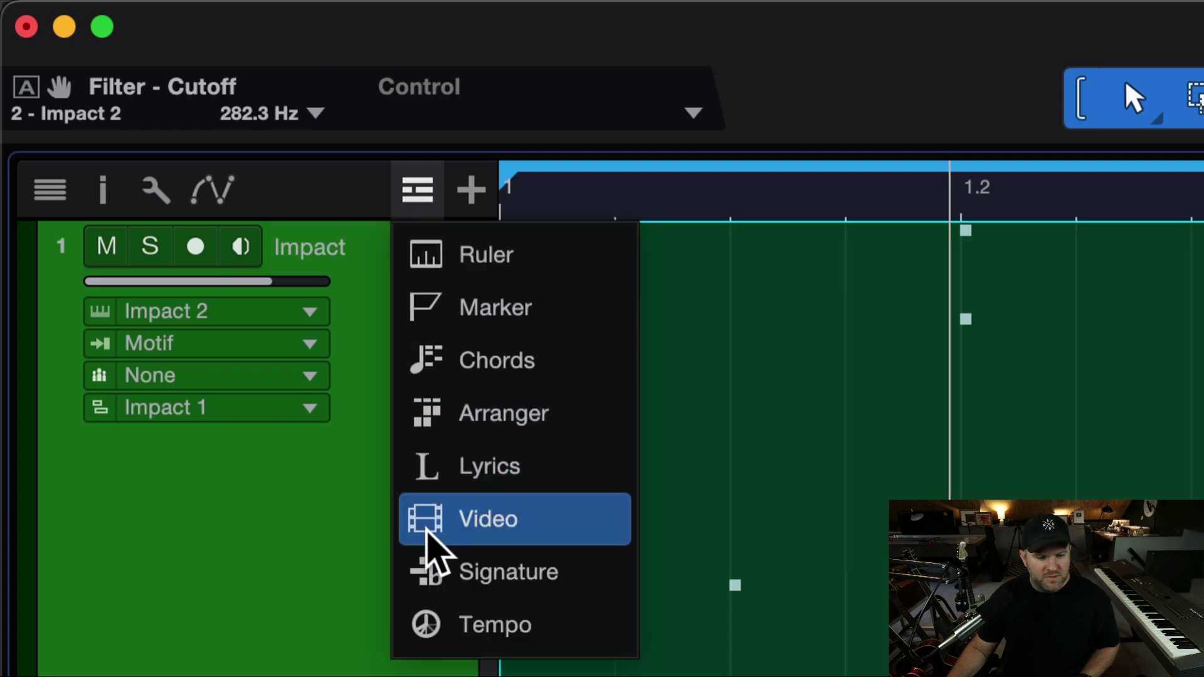
left_click(430, 567)
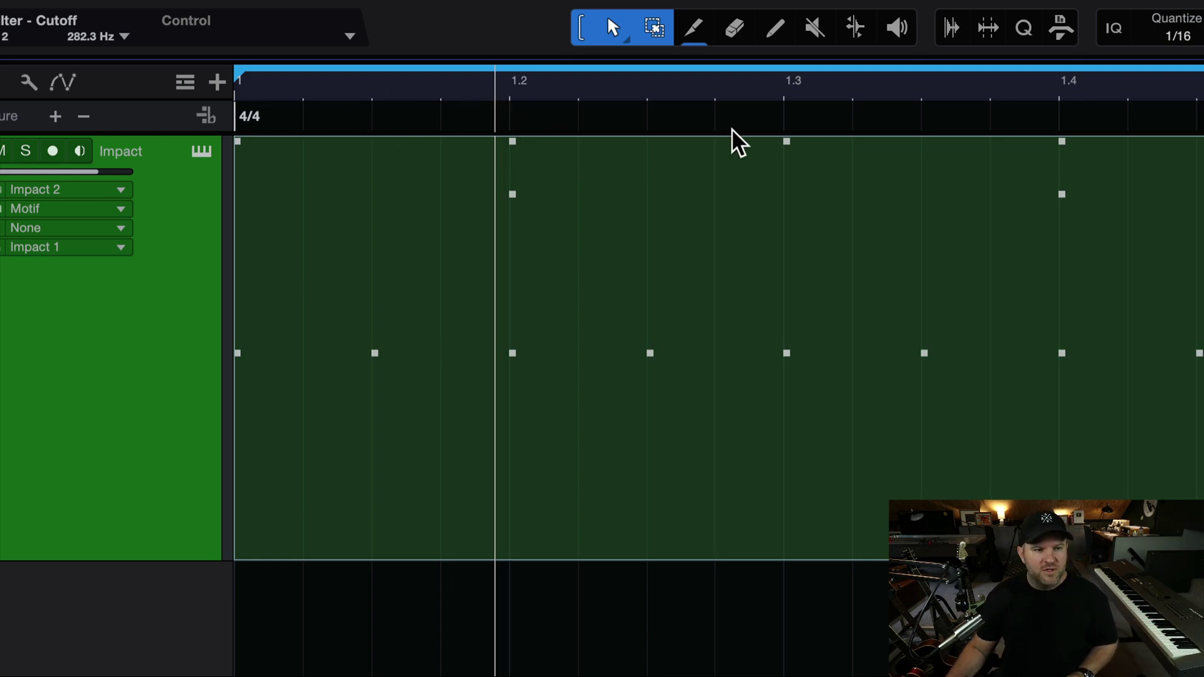
- Place the playback cursor at bar 2 and insert a 7/4 time signature there in the Signature track
key("w")
key("w")
key("w")
left_click(519, 101)
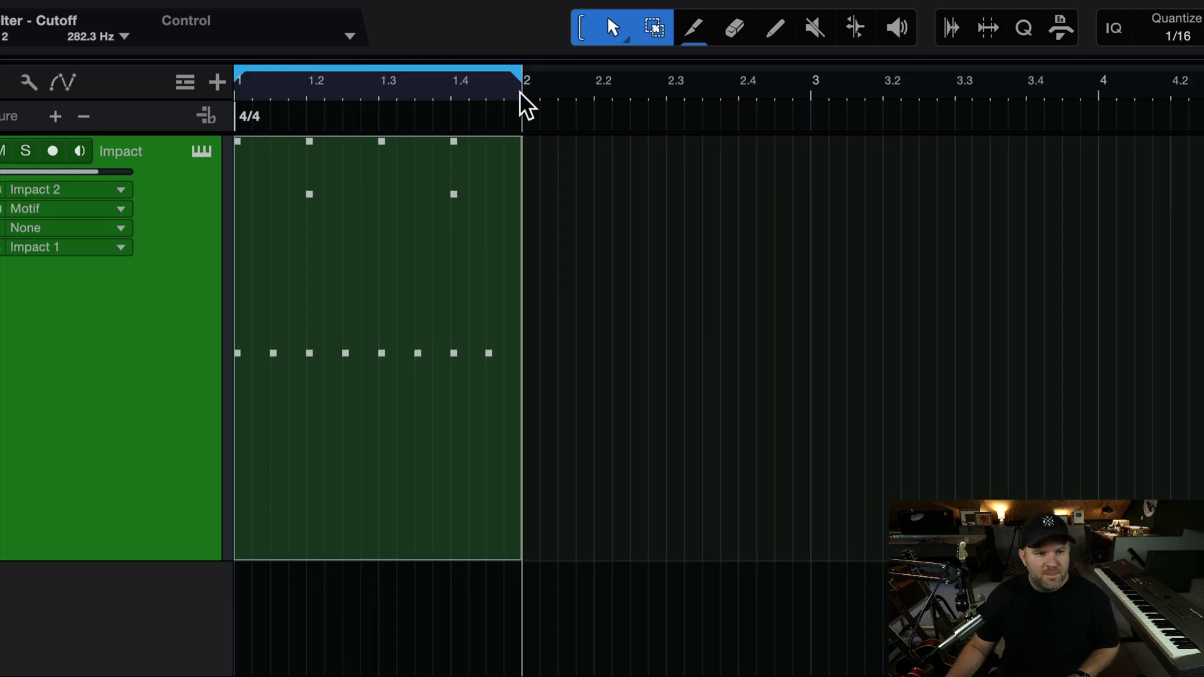
left_click(522, 119)
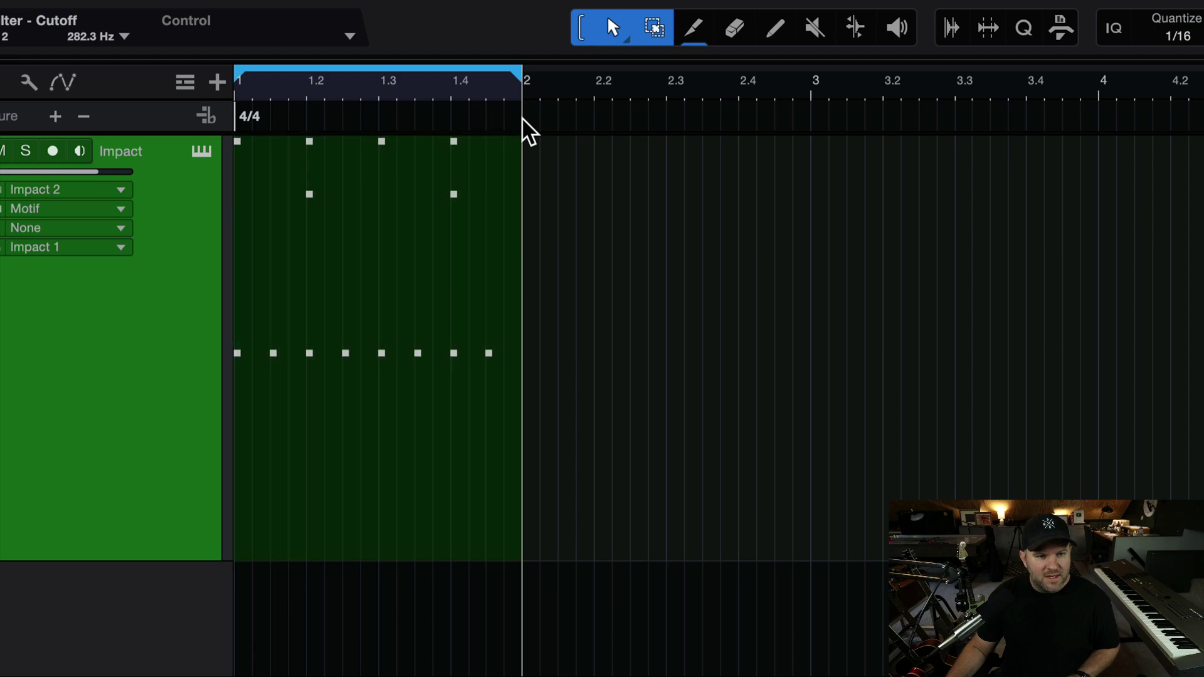
left_click(56, 117)
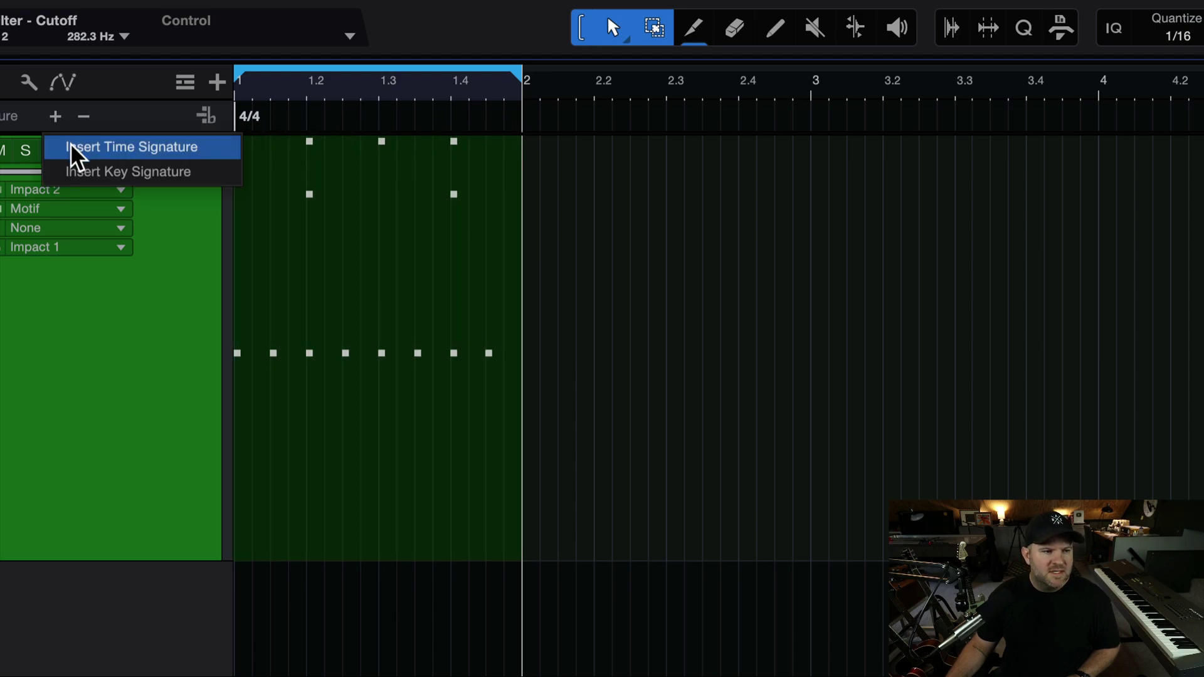
left_click(97, 151)
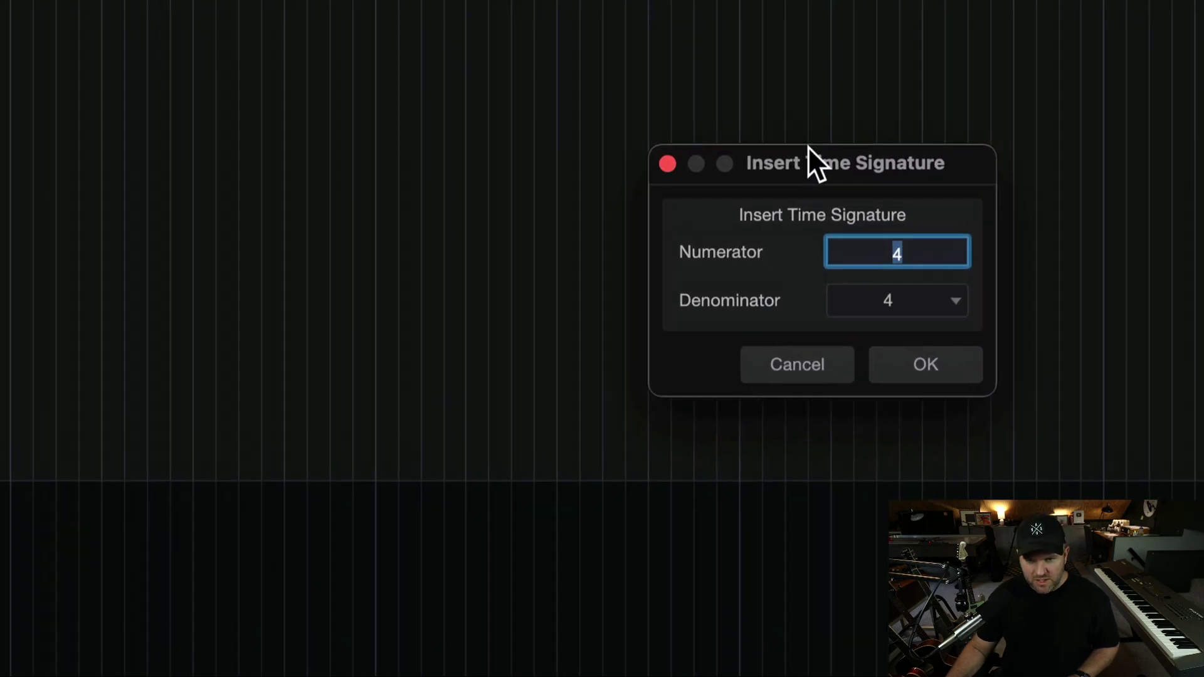
type("7")
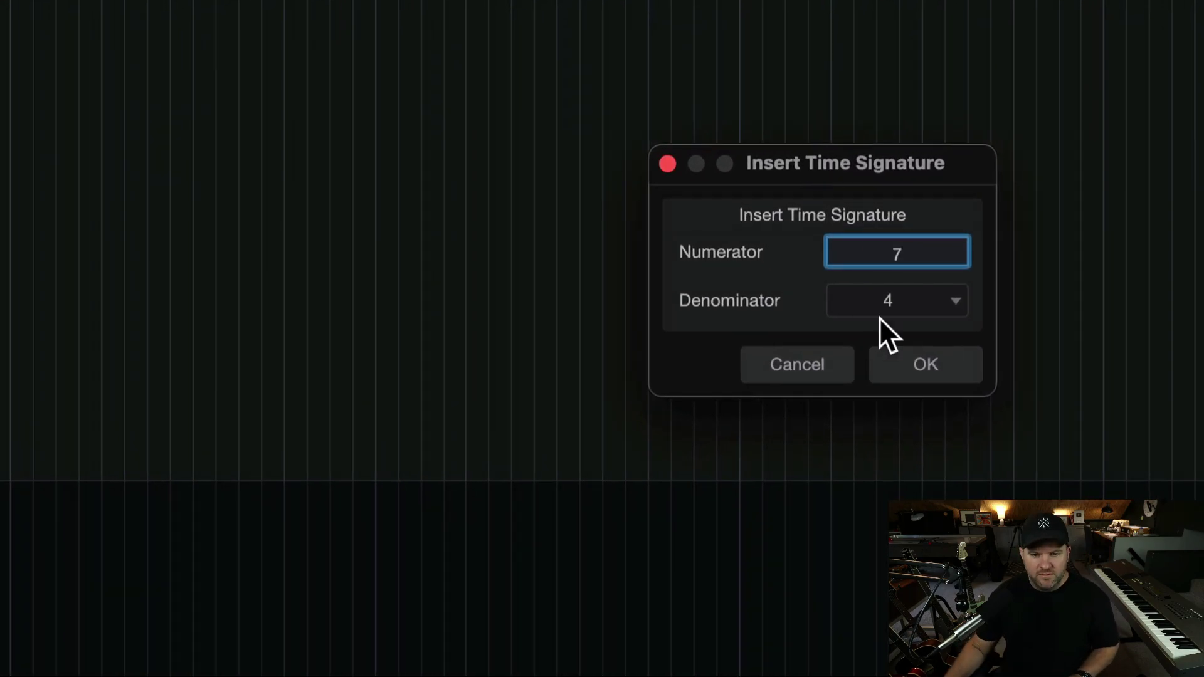
left_click(901, 362)
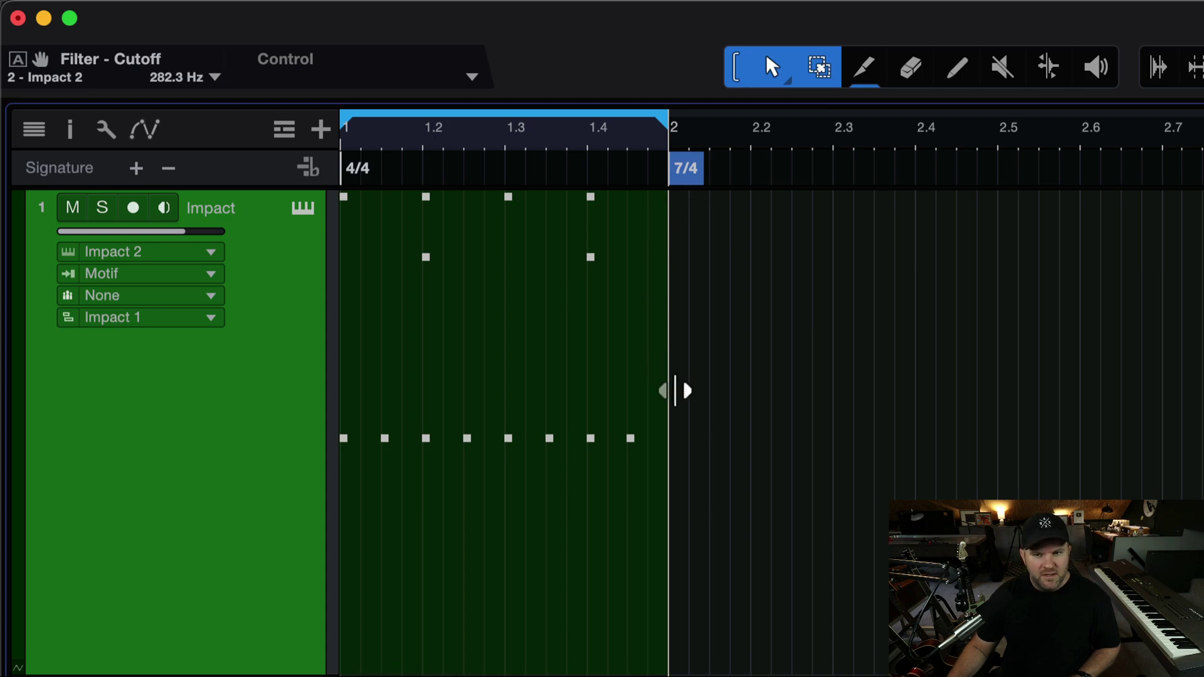
- Try extending the existing drum pattern to the start of bar 3, play it with looping off, and undo the extension
left_click_drag(675, 390, 1183, 403)
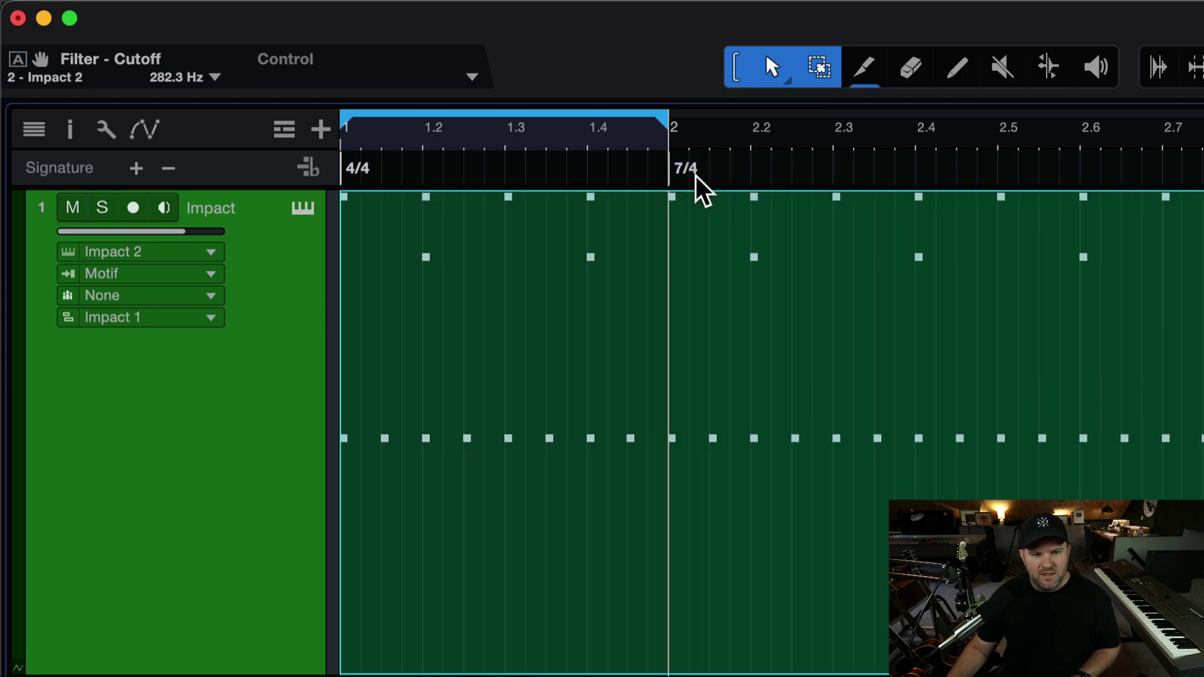
key("slash")
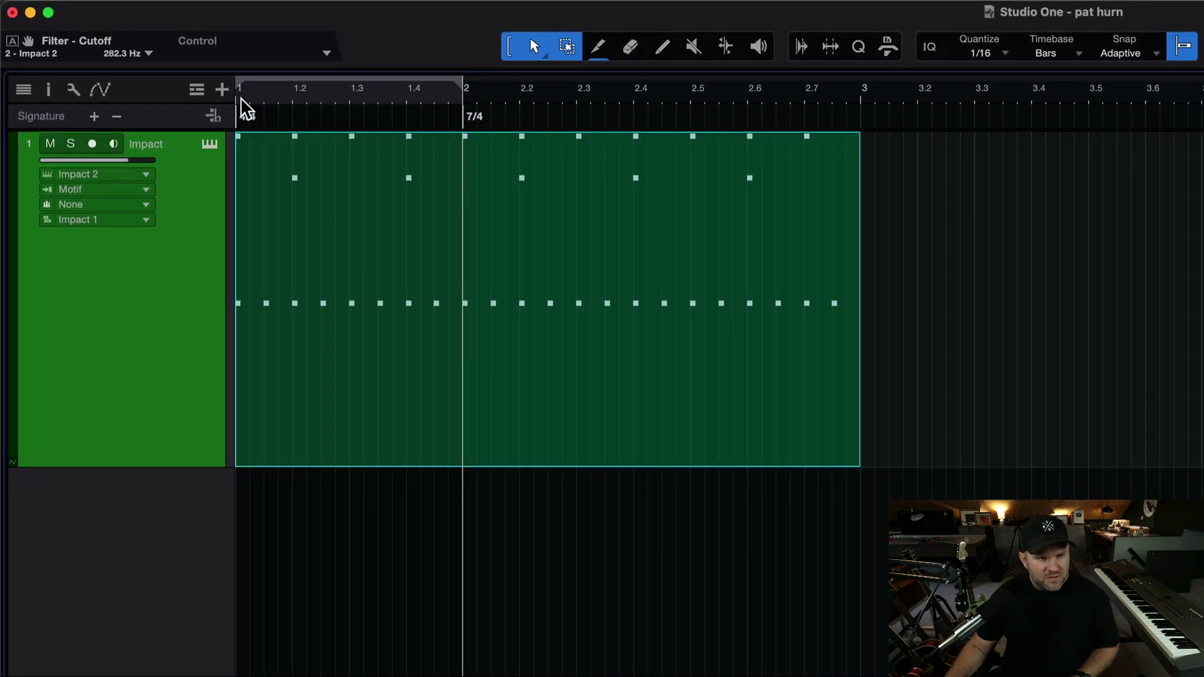
key("space")
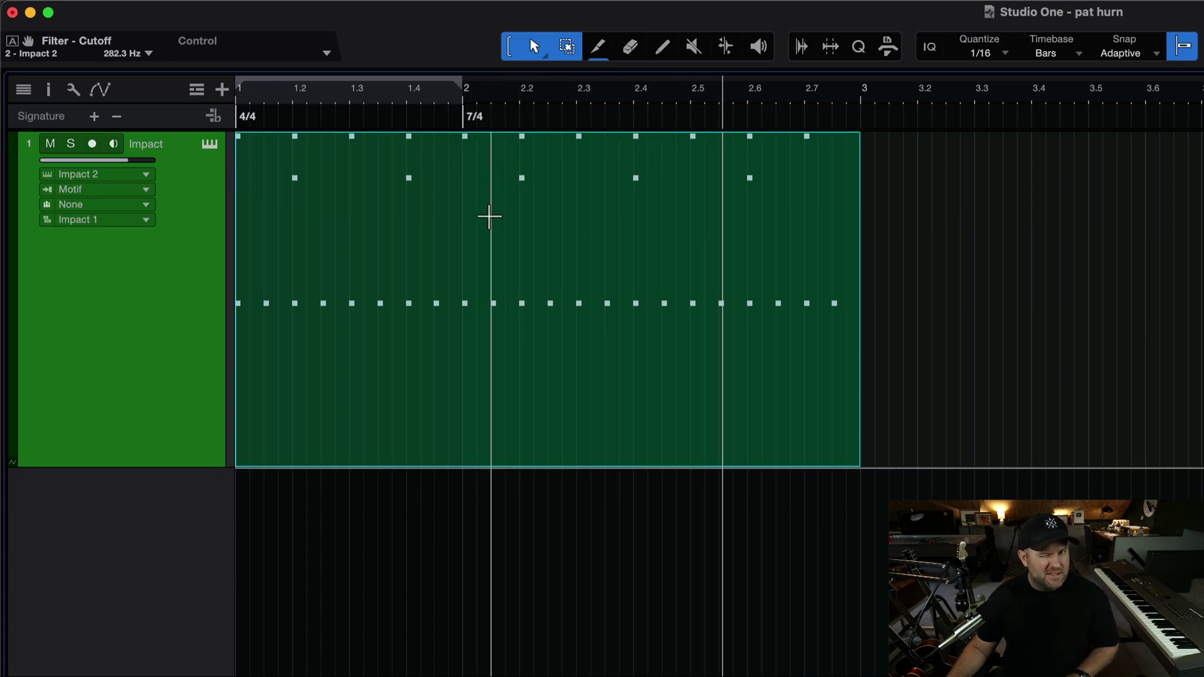
key("super+z")
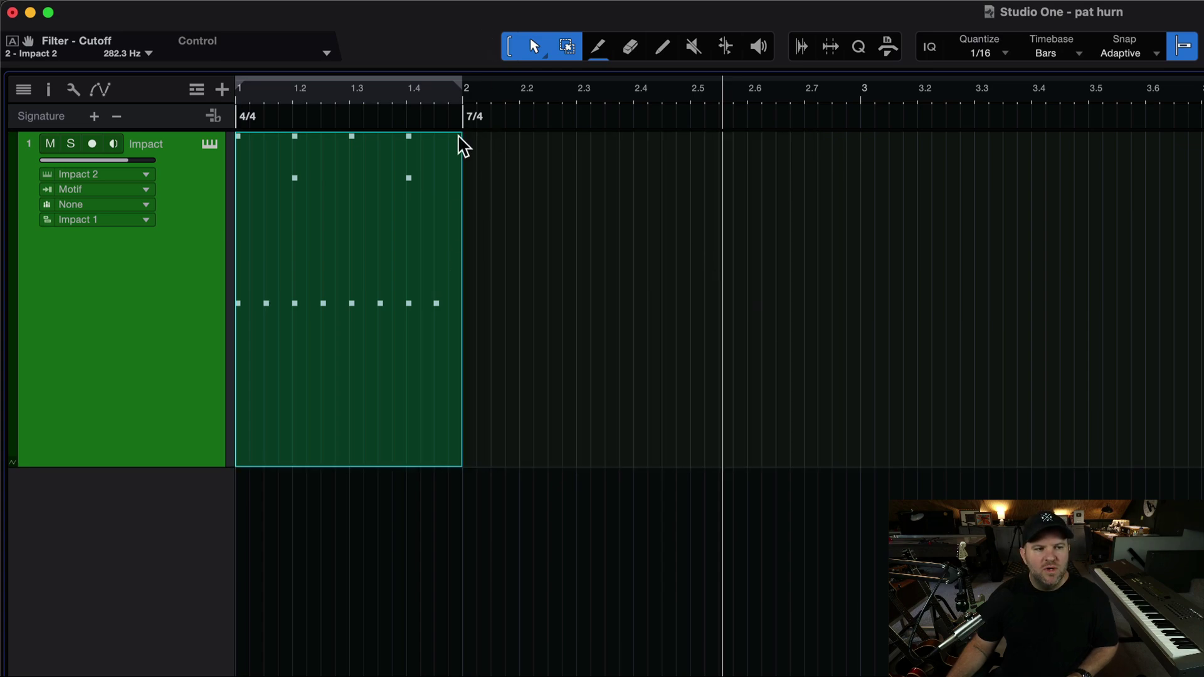
- Insert an empty pattern filling bar 2 on the Impact track and open it in the pattern editor
scroll(527, 326, "up", 5)
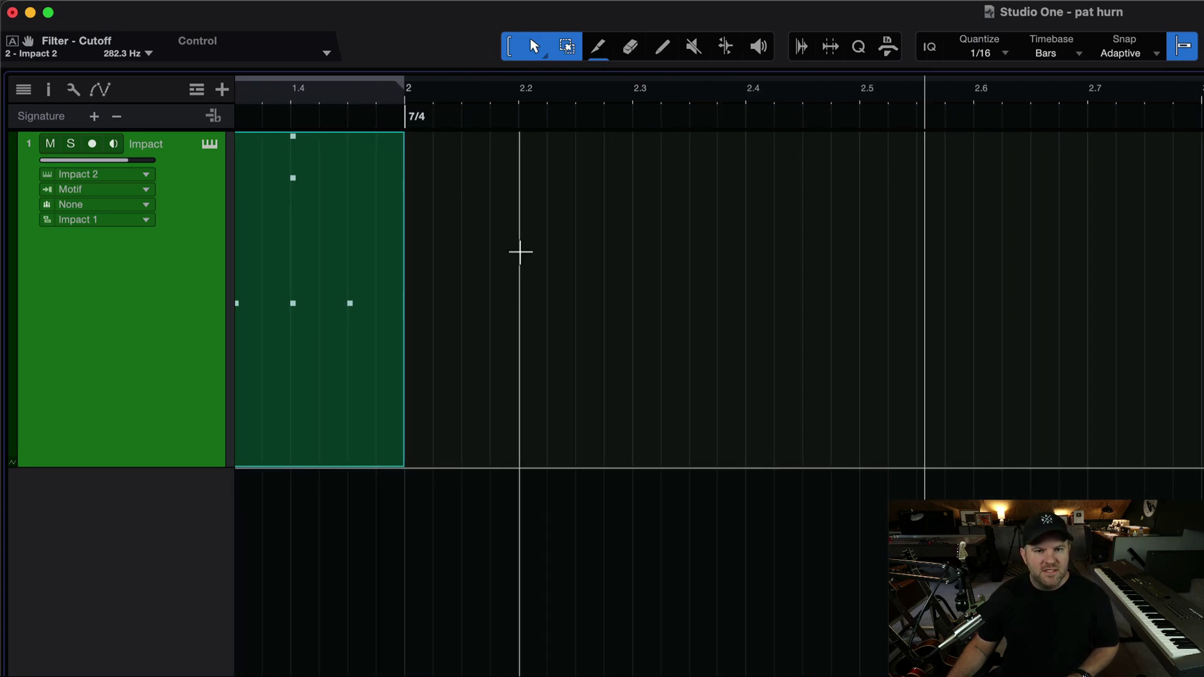
left_click(407, 104)
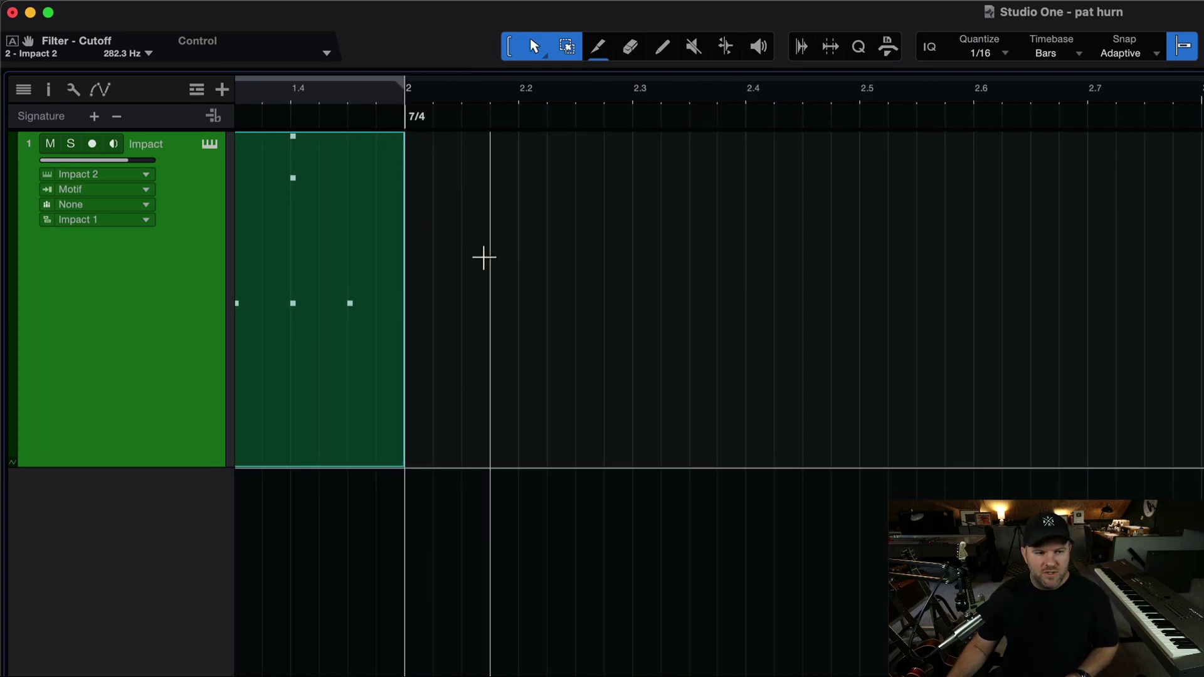
left_click(485, 256)
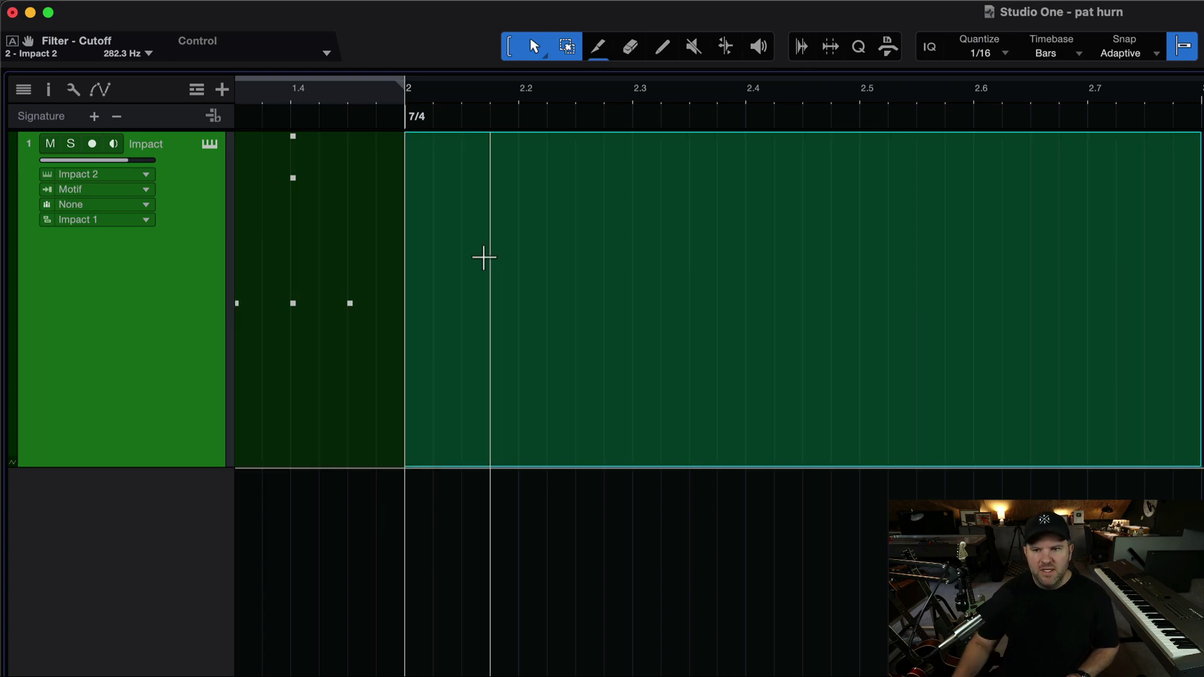
key("Escape")
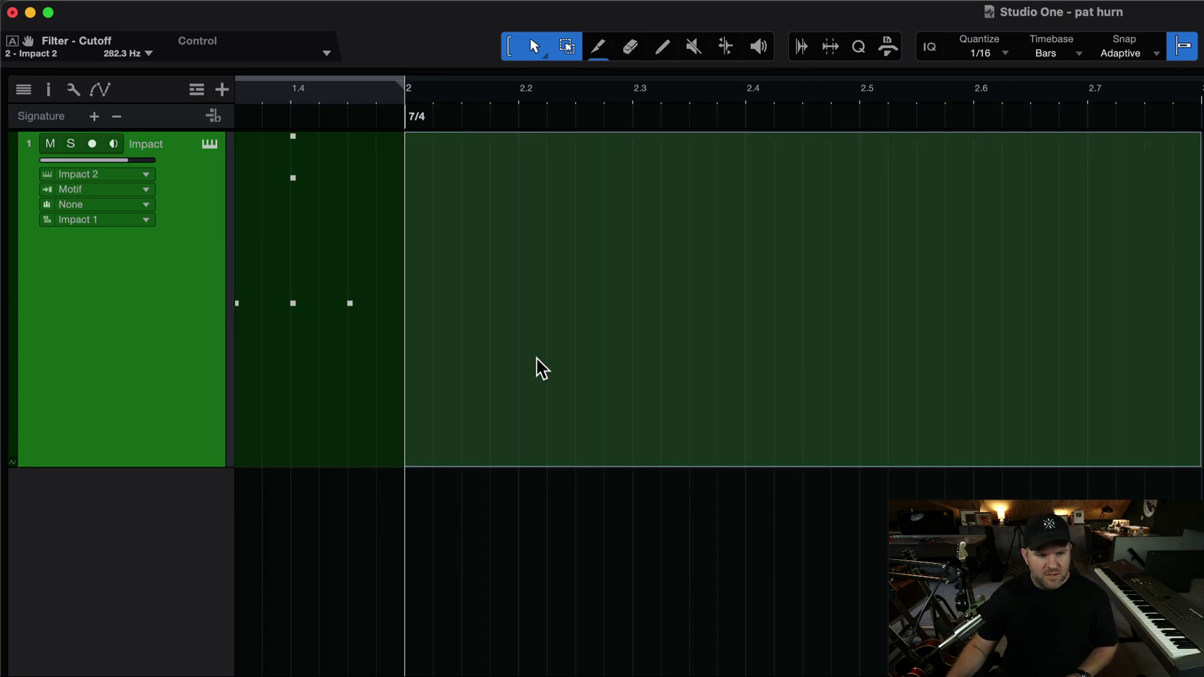
left_click(537, 369)
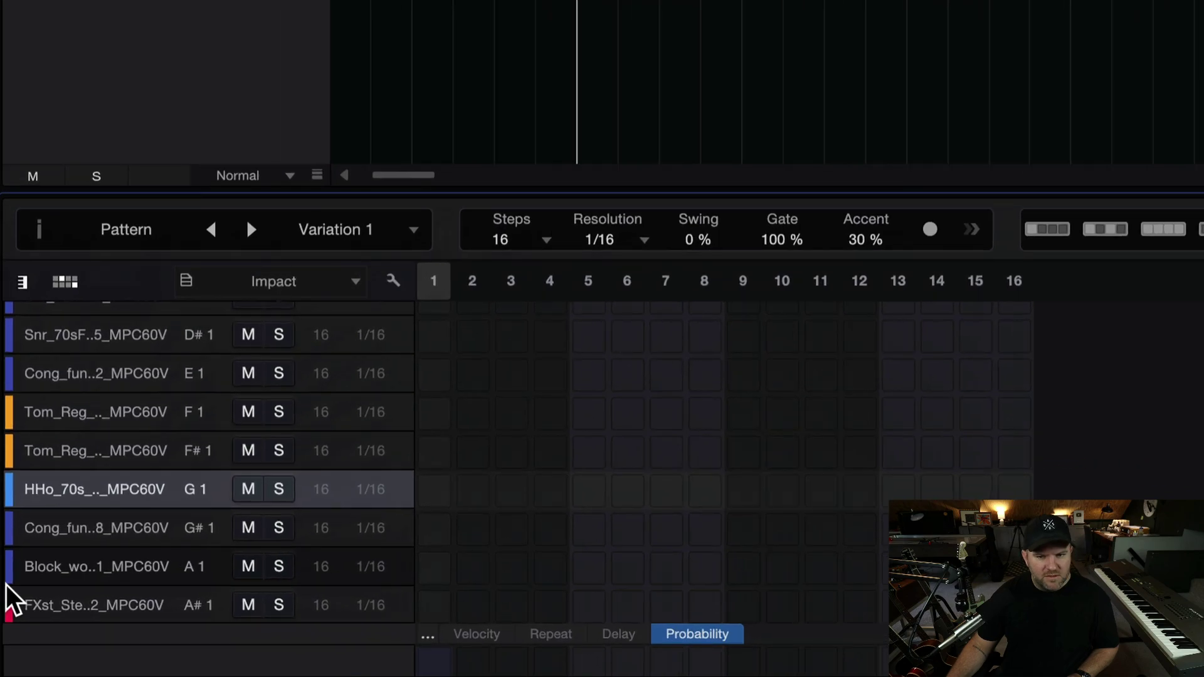
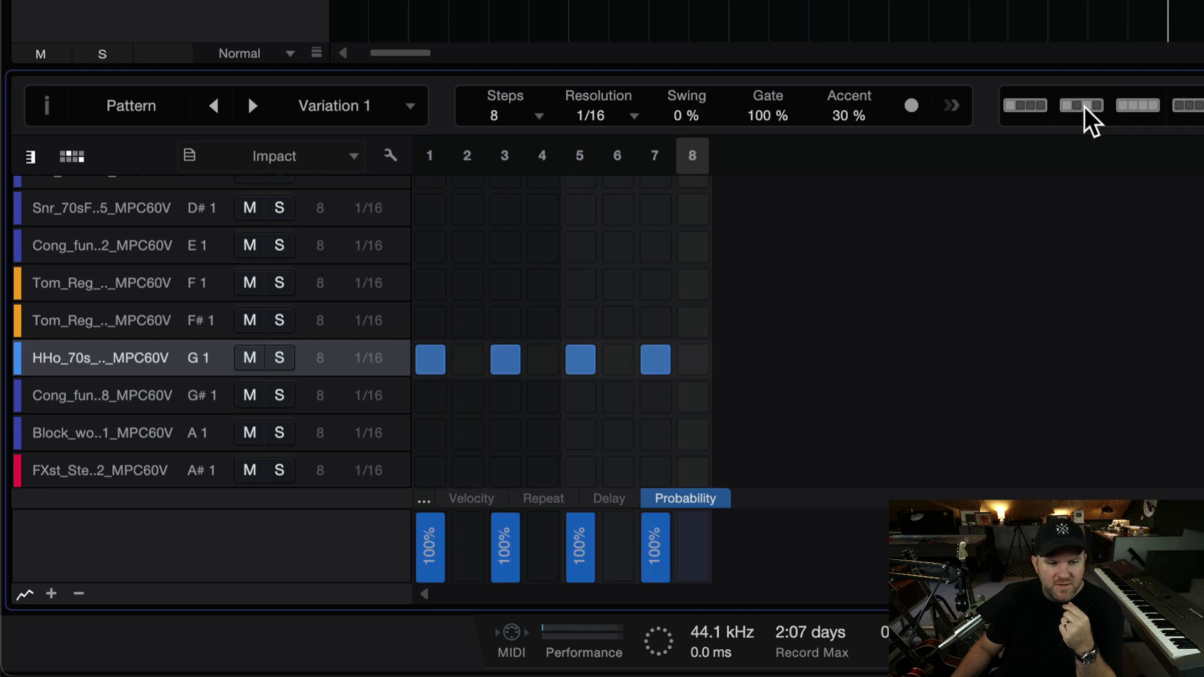
- Clear the HHo_70s hi-hat row and fill the Kik_80s_08 kick row with a hit on every fourth step
left_click(1041, 107)
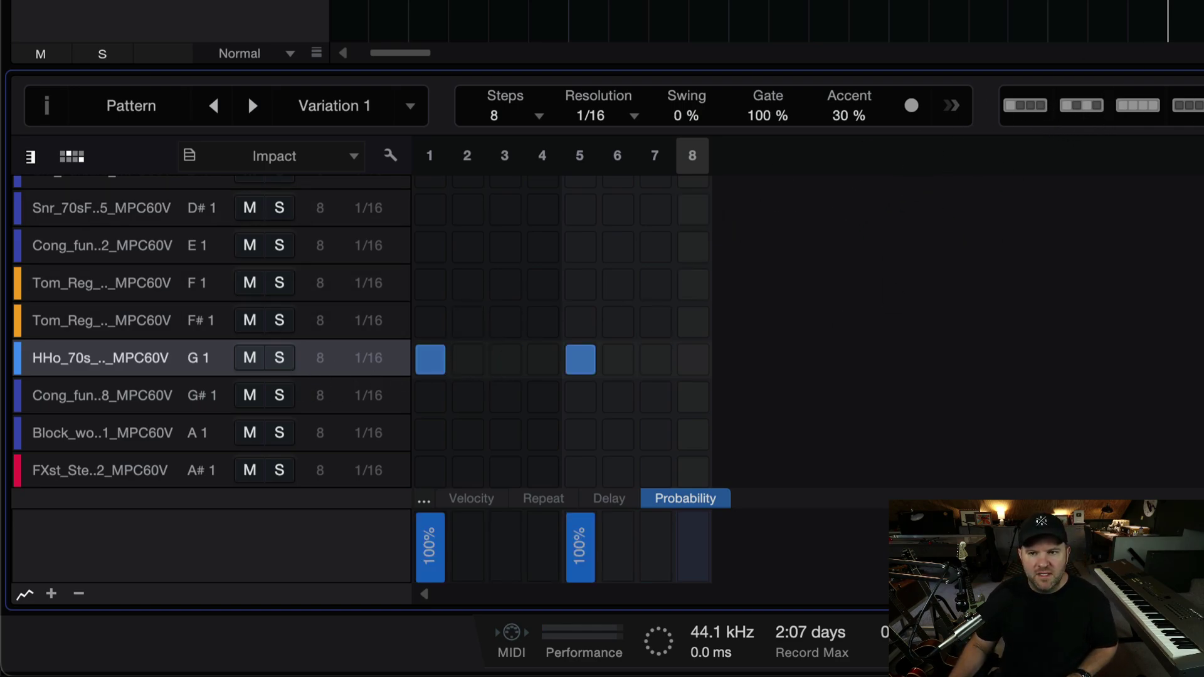
left_click(1187, 106)
scroll(279, 402, "up", 4)
left_click(176, 201)
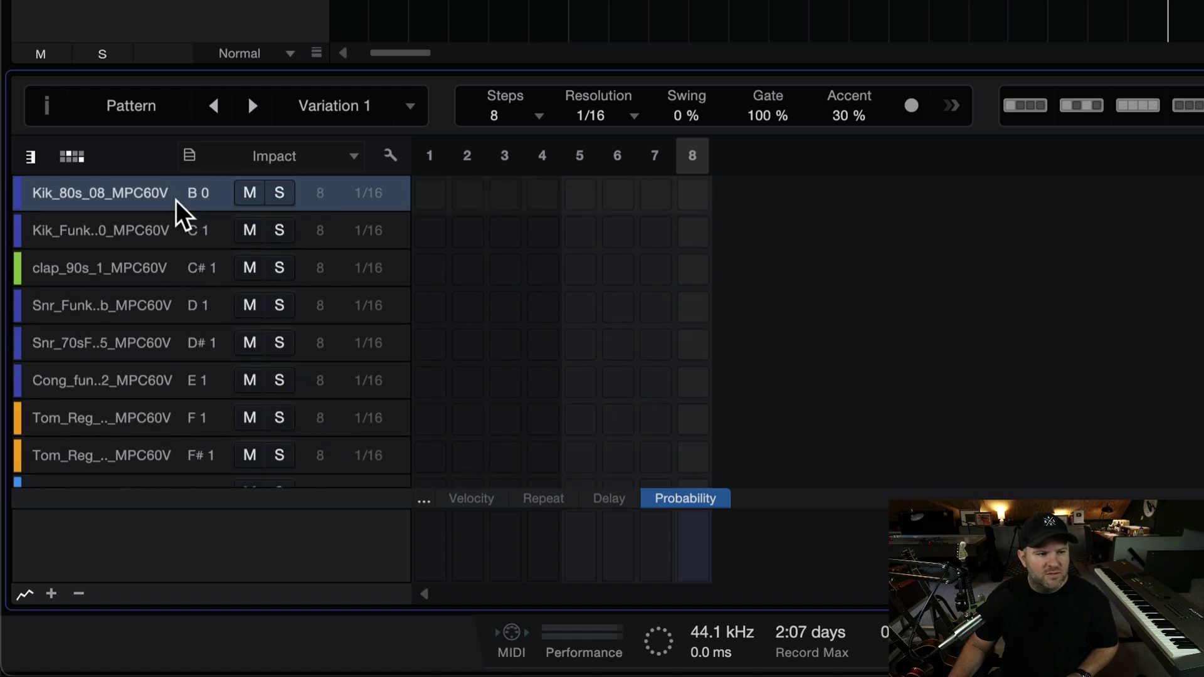
left_click(1036, 107)
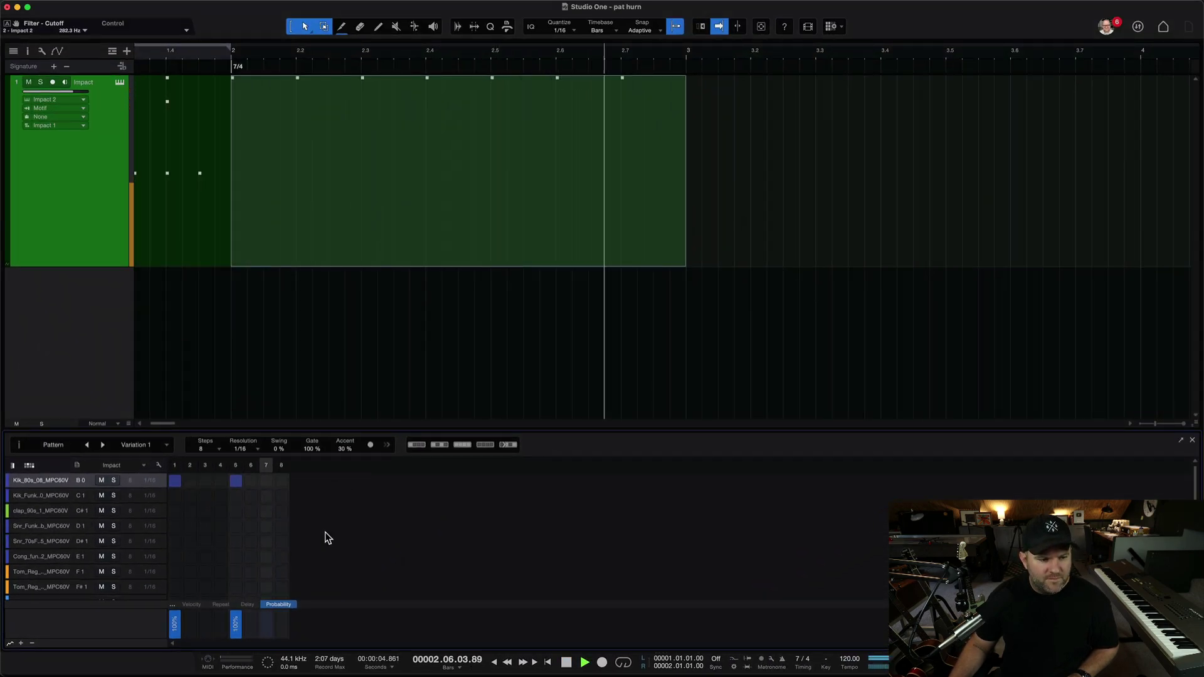
- Set the loop range to the bar 2 pattern, turn looping on, and play the kick
key("space")
left_click(321, 205)
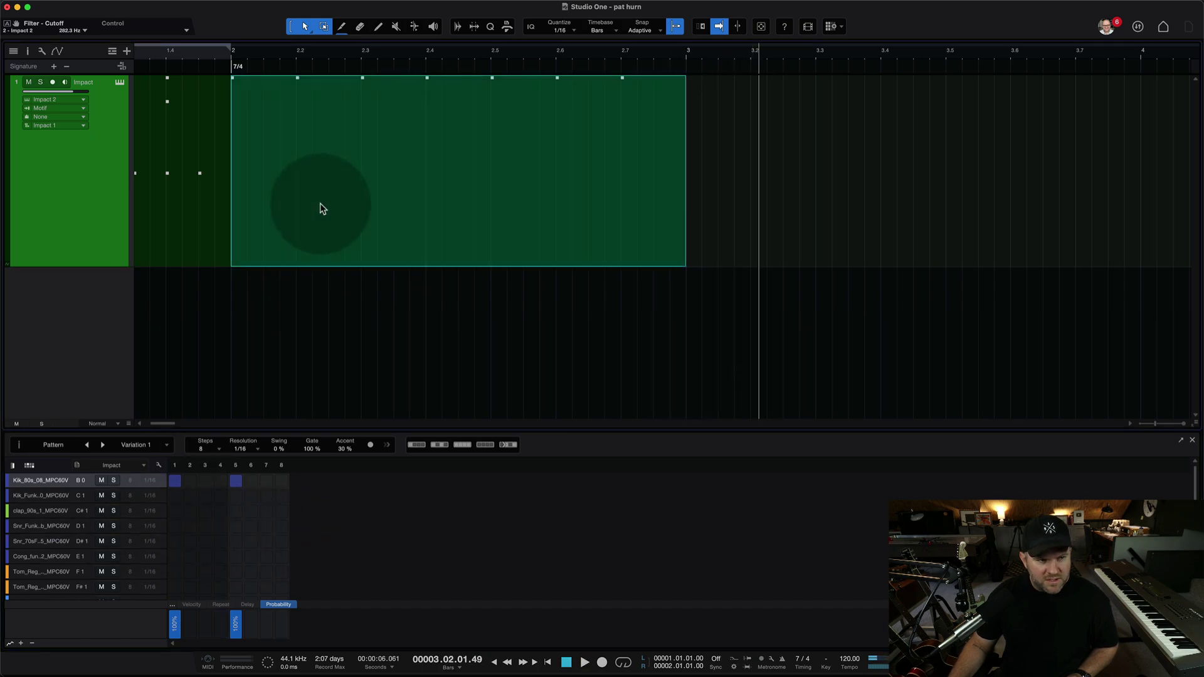
key("p")
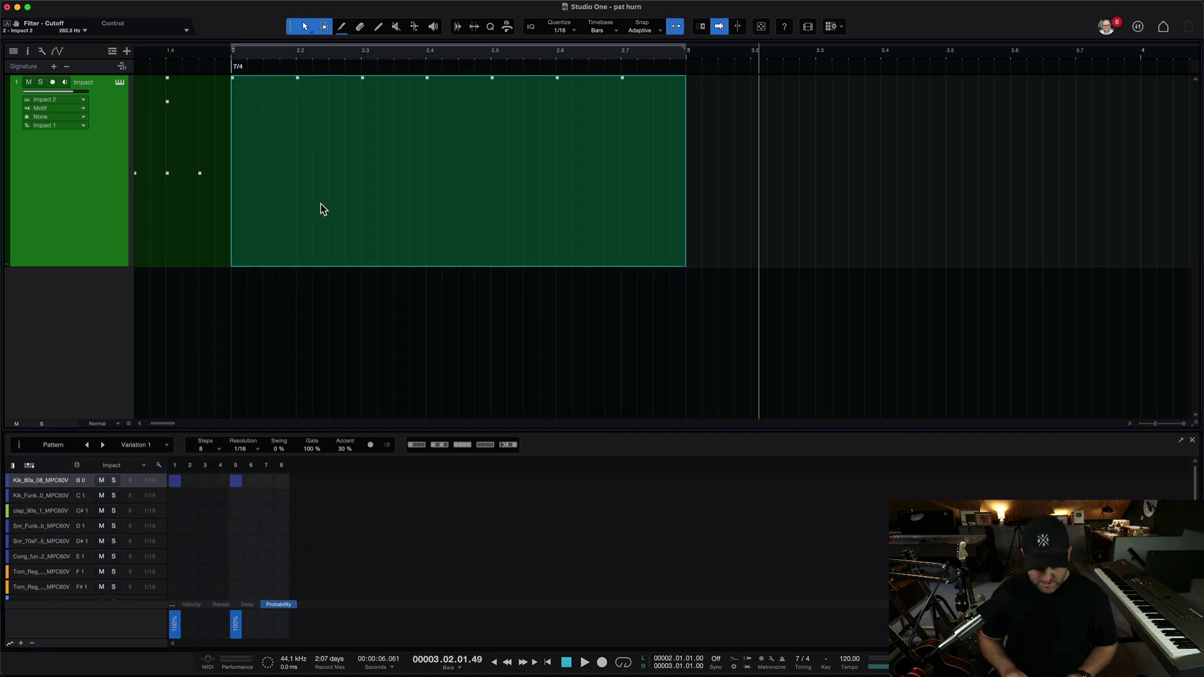
key("/")
key("space")
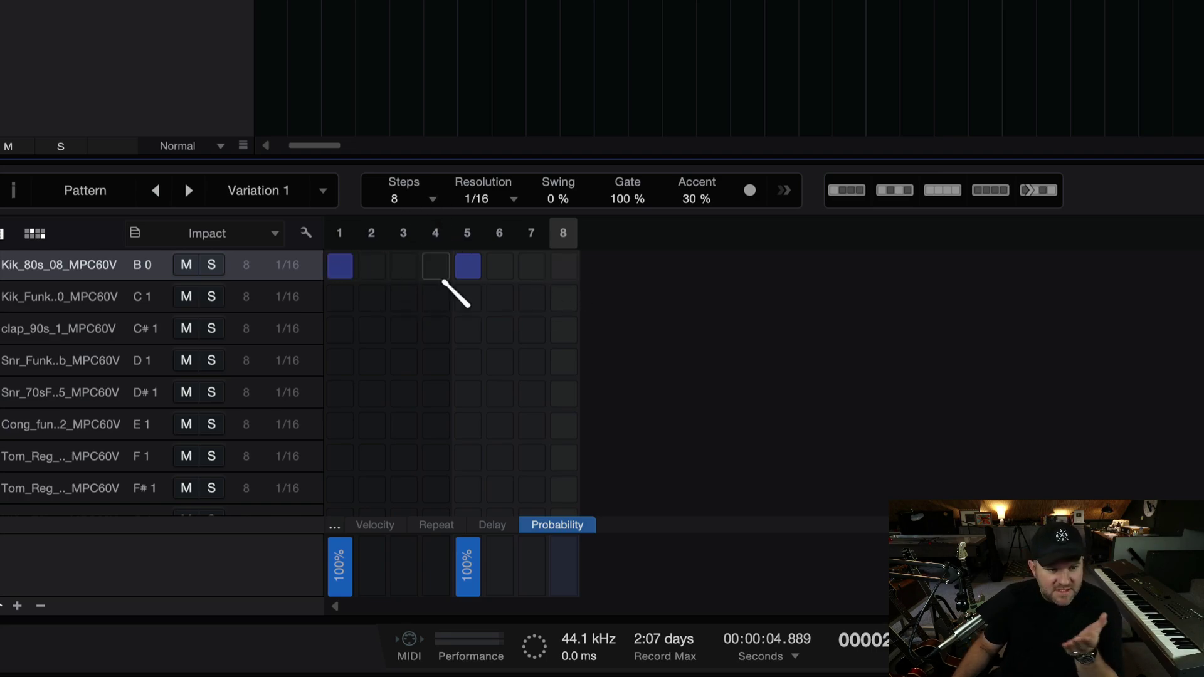
- Shorten the pattern to 4 steps and try Snr_70s snare hits on step 4 and step 1, removing each one
left_click(433, 202)
left_click(446, 226)
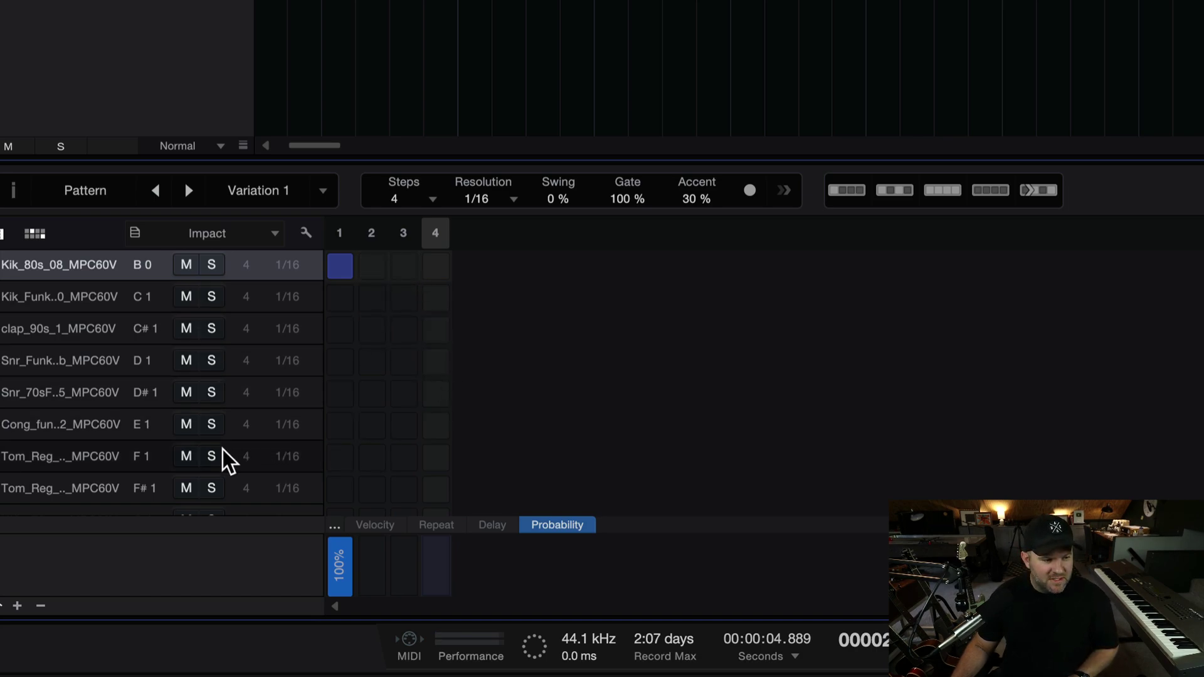
left_click(435, 393)
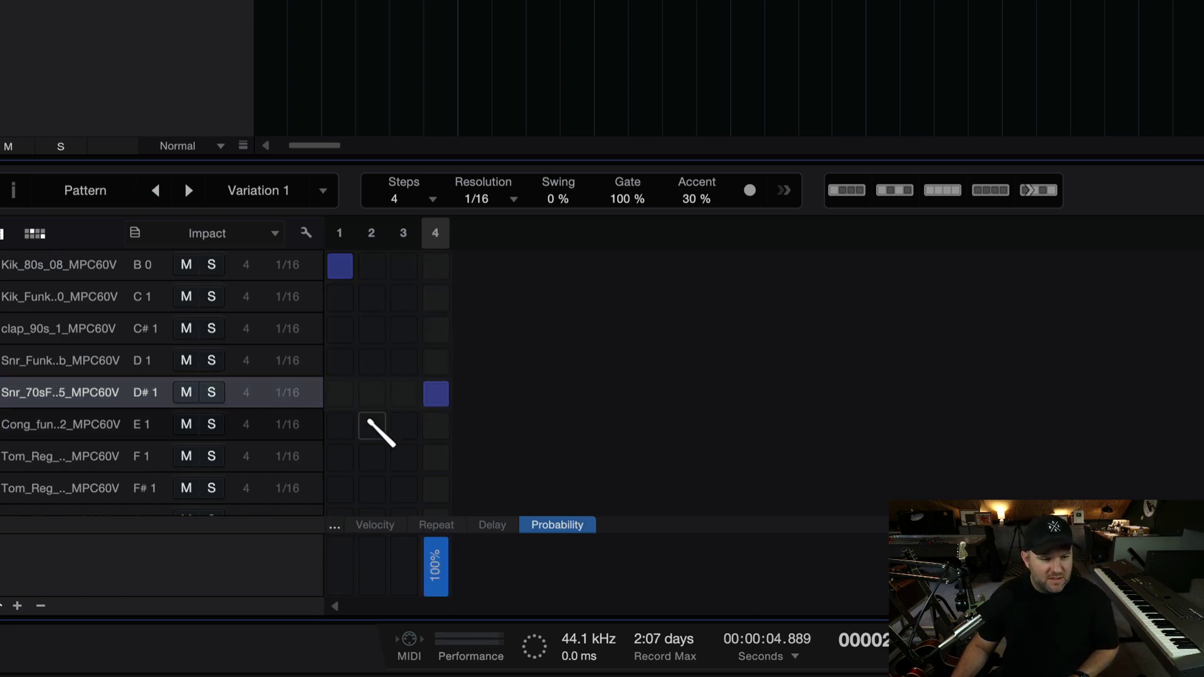
scroll(376, 408, "down", 2)
scroll(376, 395, "up", 2)
scroll(420, 370, "down", 1)
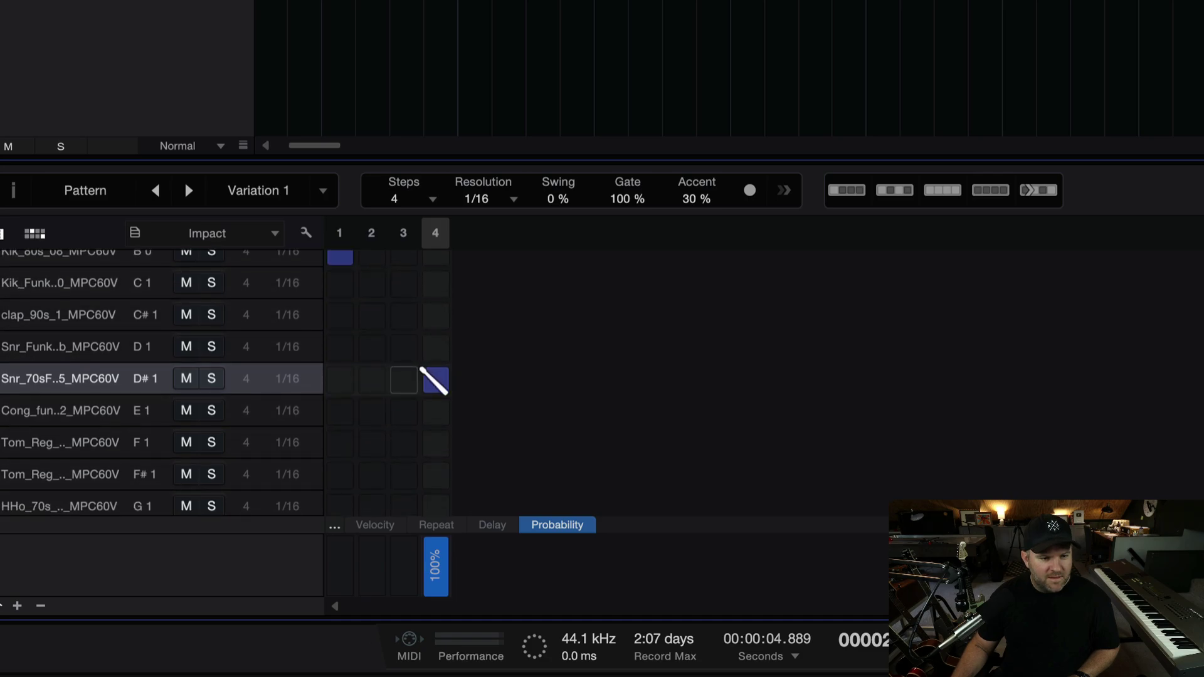
left_click(436, 380)
left_click(339, 380)
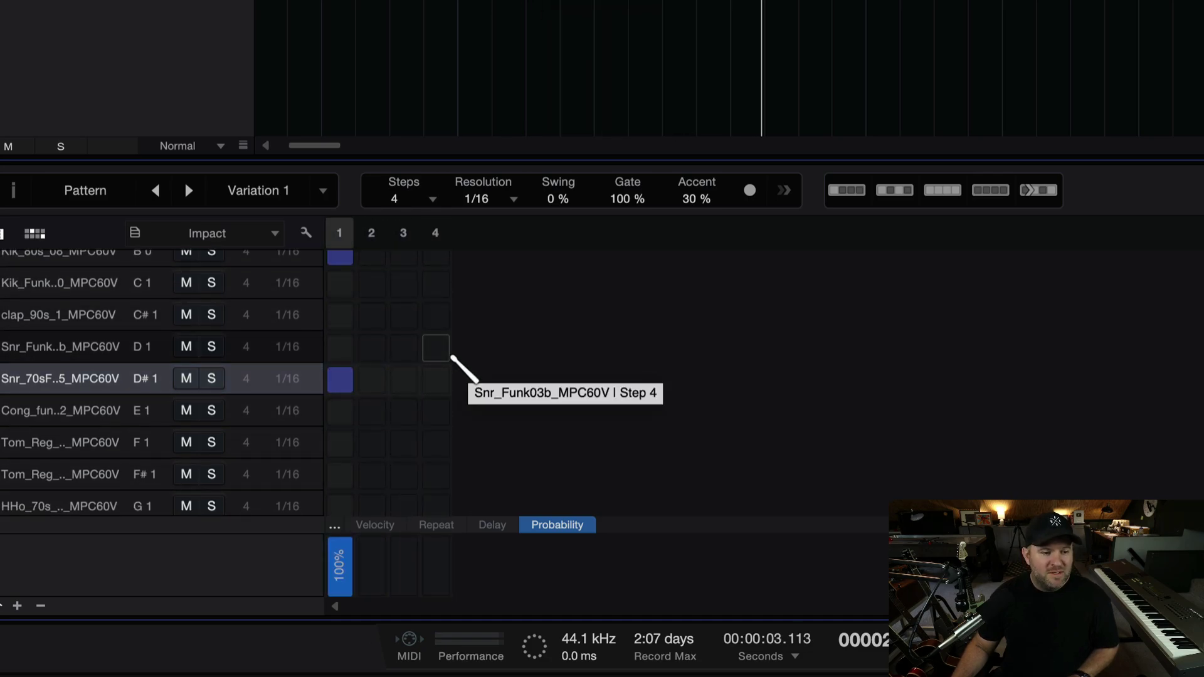
left_click(343, 379)
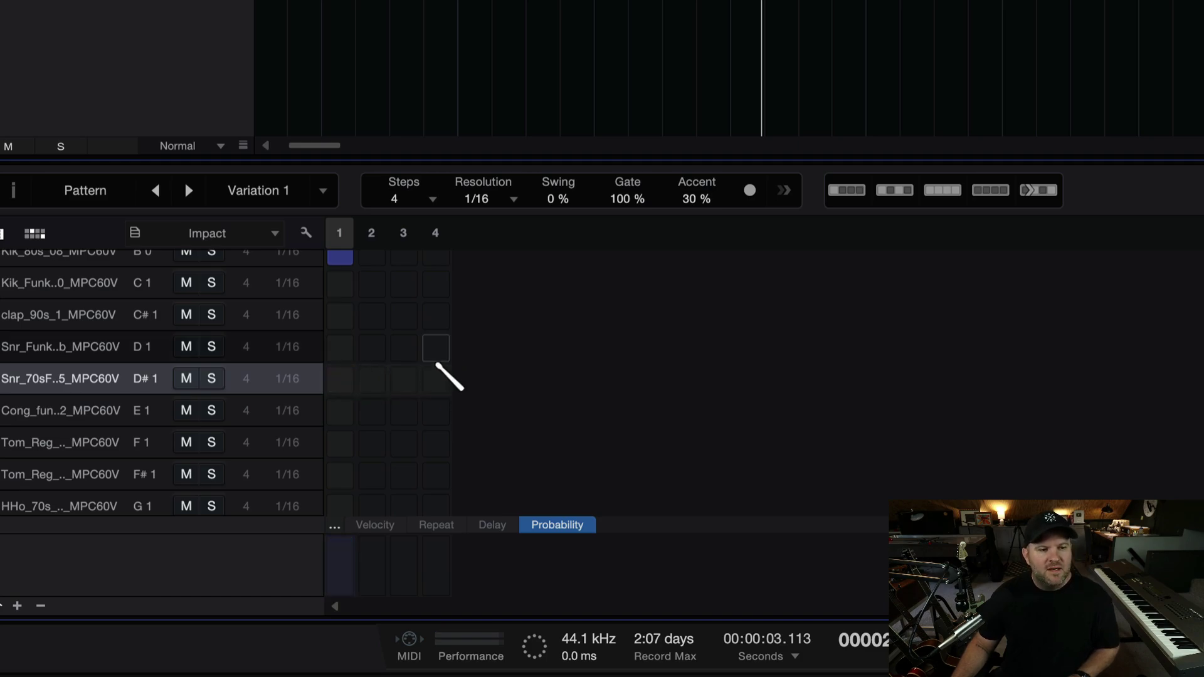
- Set the pattern length to 16 steps and check the list of pattern variations
left_click(434, 199)
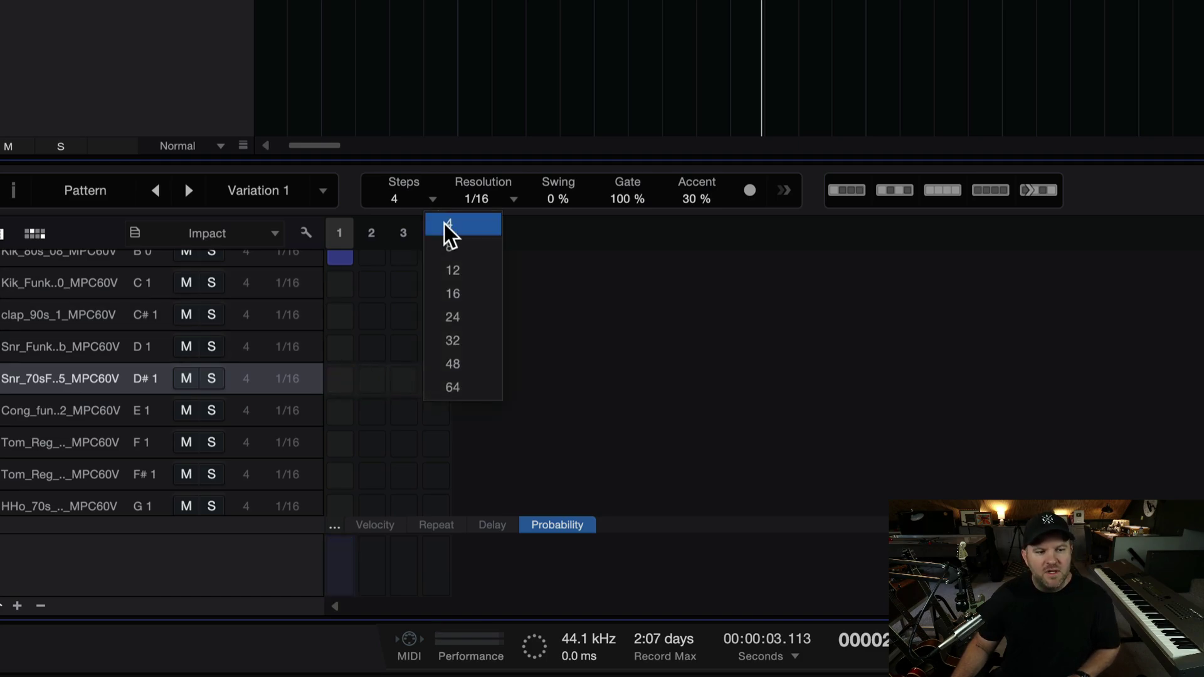
left_click(477, 297)
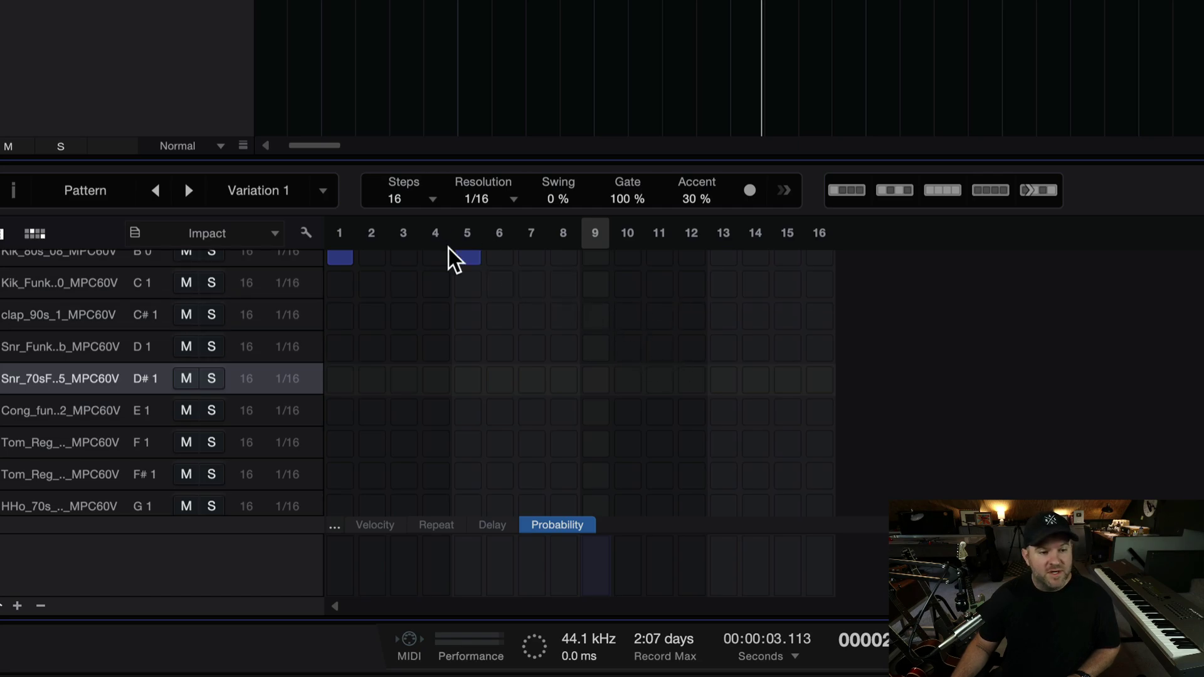
scroll(395, 357, "up", 1)
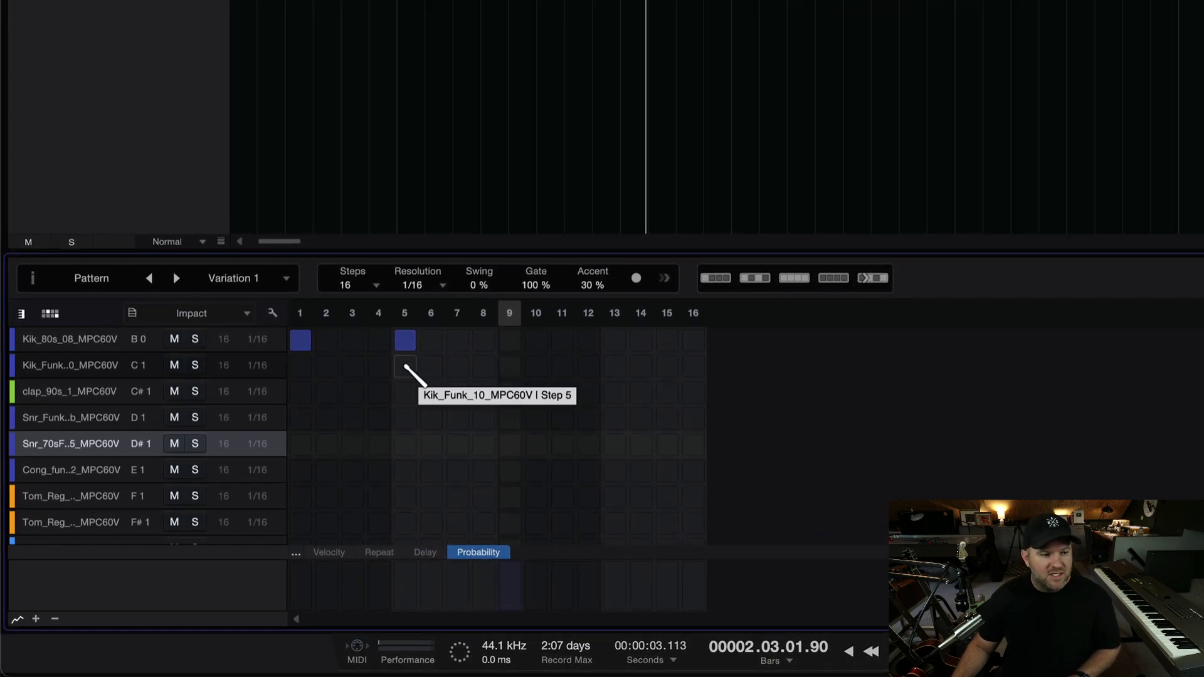
left_click(286, 278)
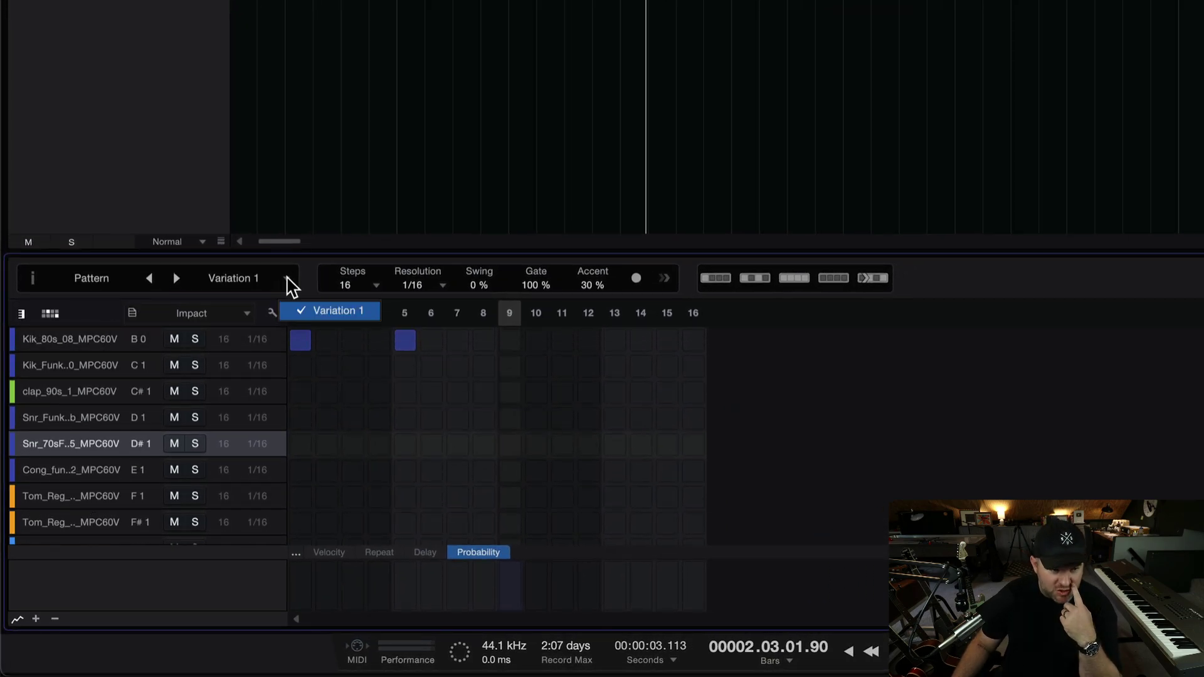
left_click(310, 276)
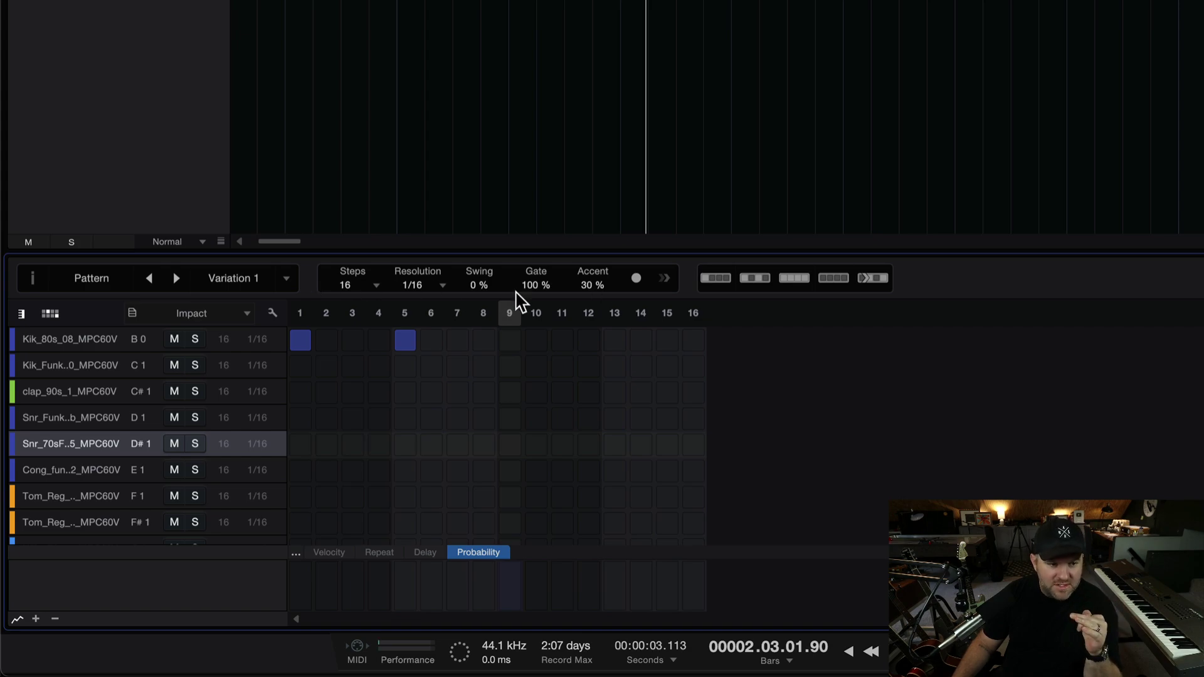
- Try a pattern length of 32 steps and return it to 16 steps
left_click(378, 286)
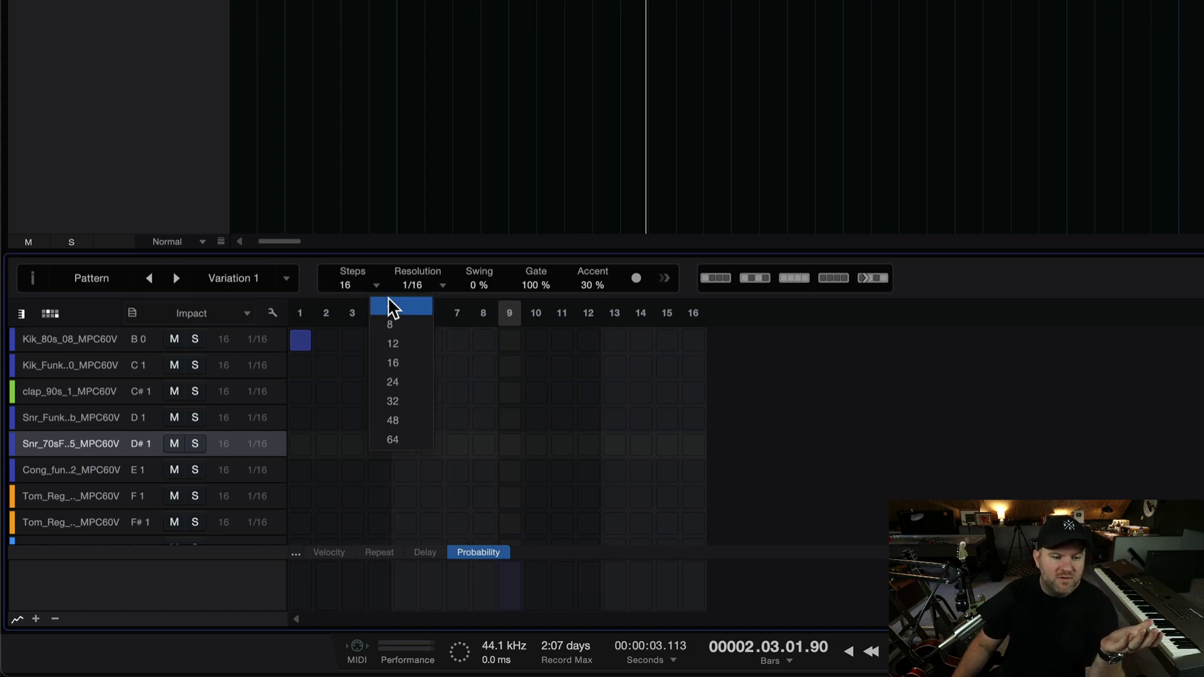
left_click(411, 402)
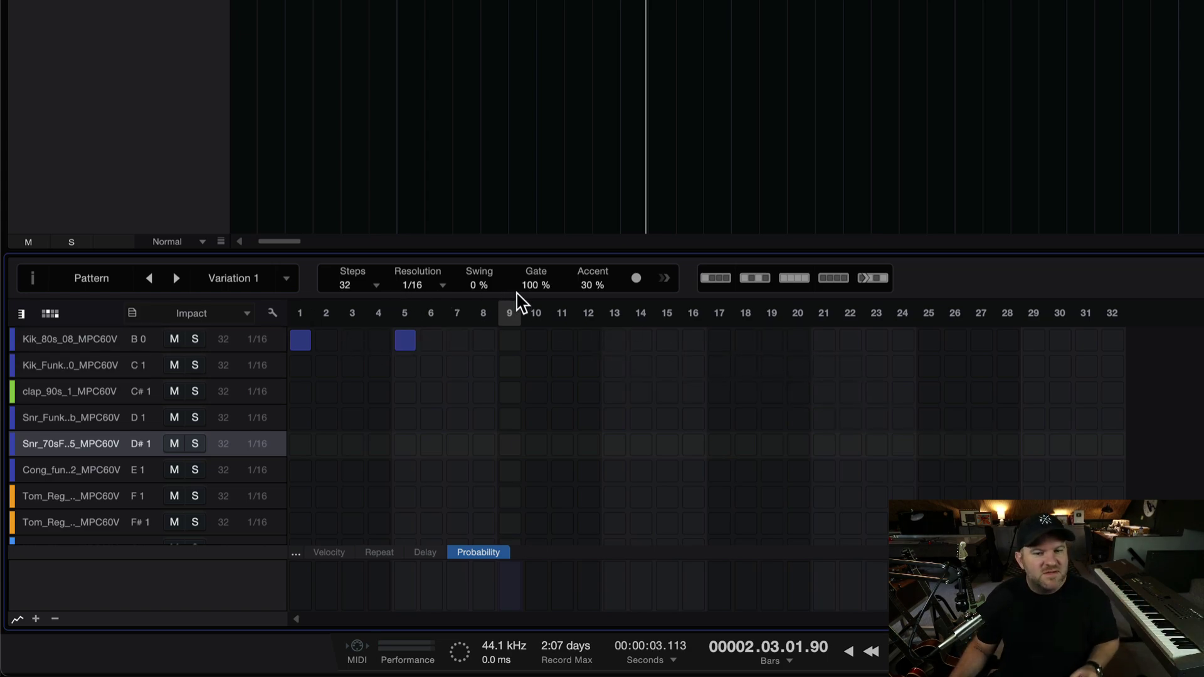
left_click(378, 291)
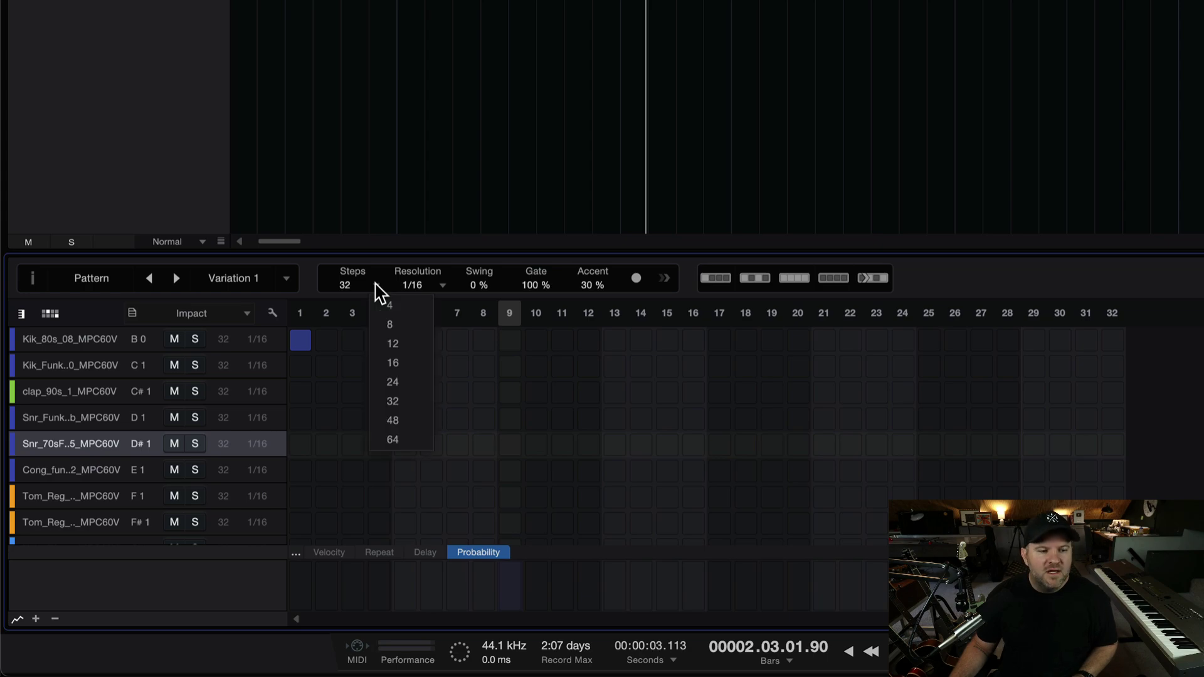
left_click(403, 360)
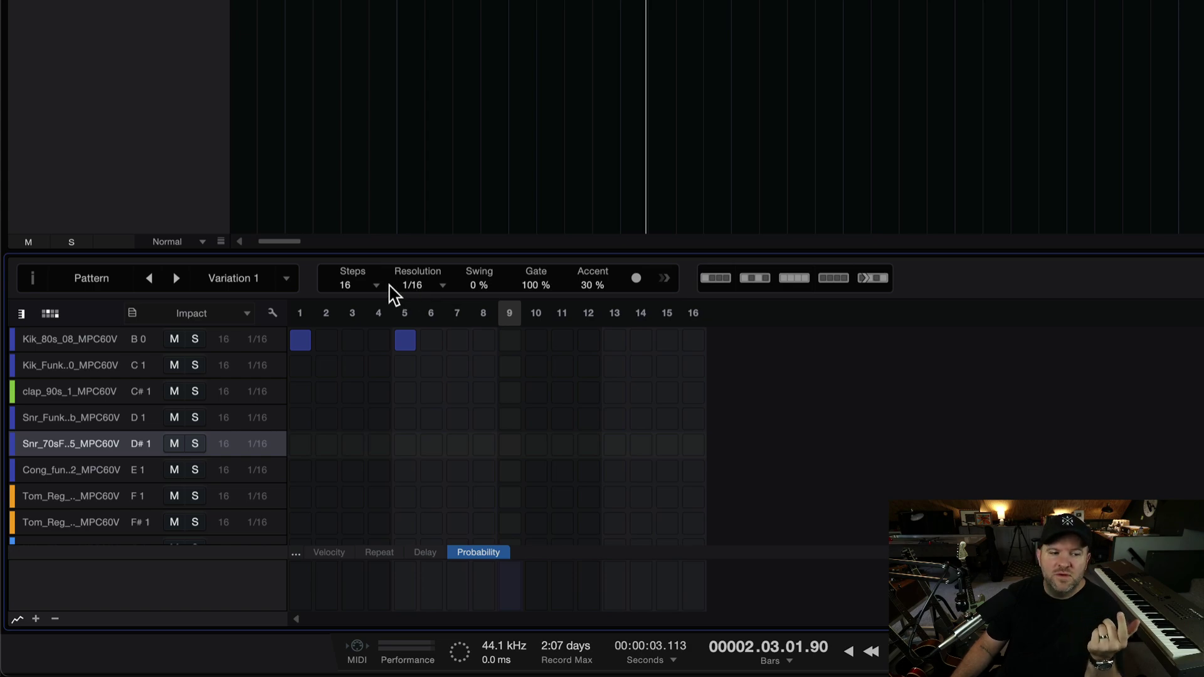
- Set the bar 2 pattern's length to 28 steps
left_click(349, 287)
left_click(376, 287)
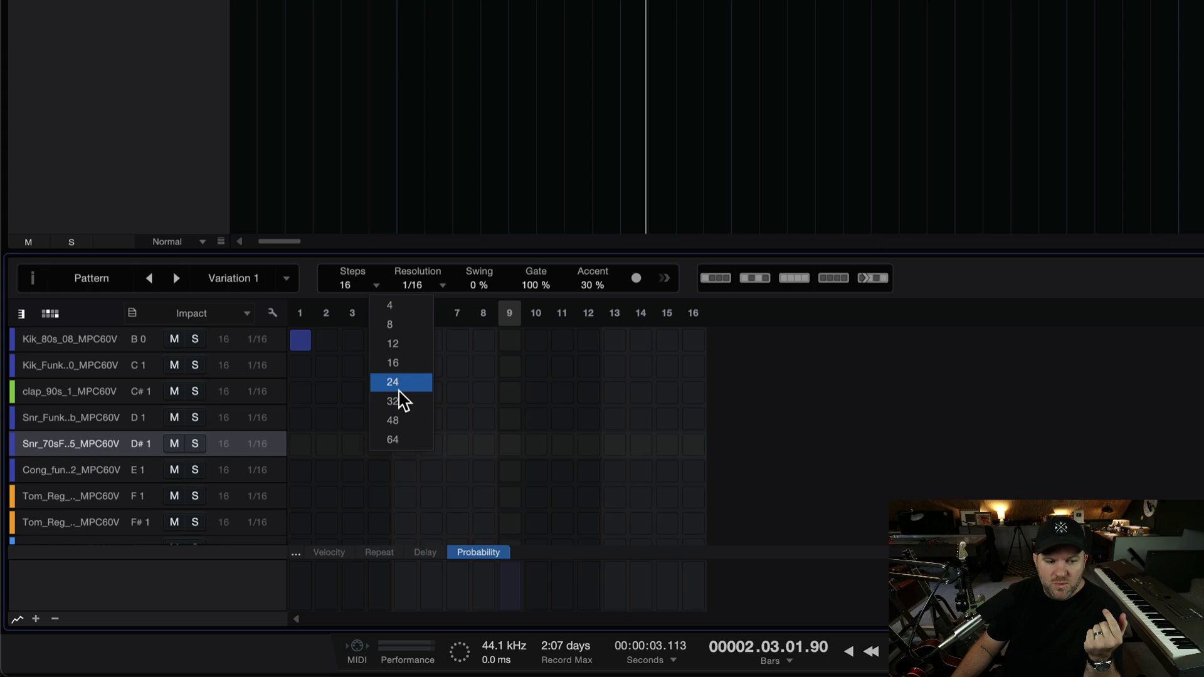
left_click(366, 287)
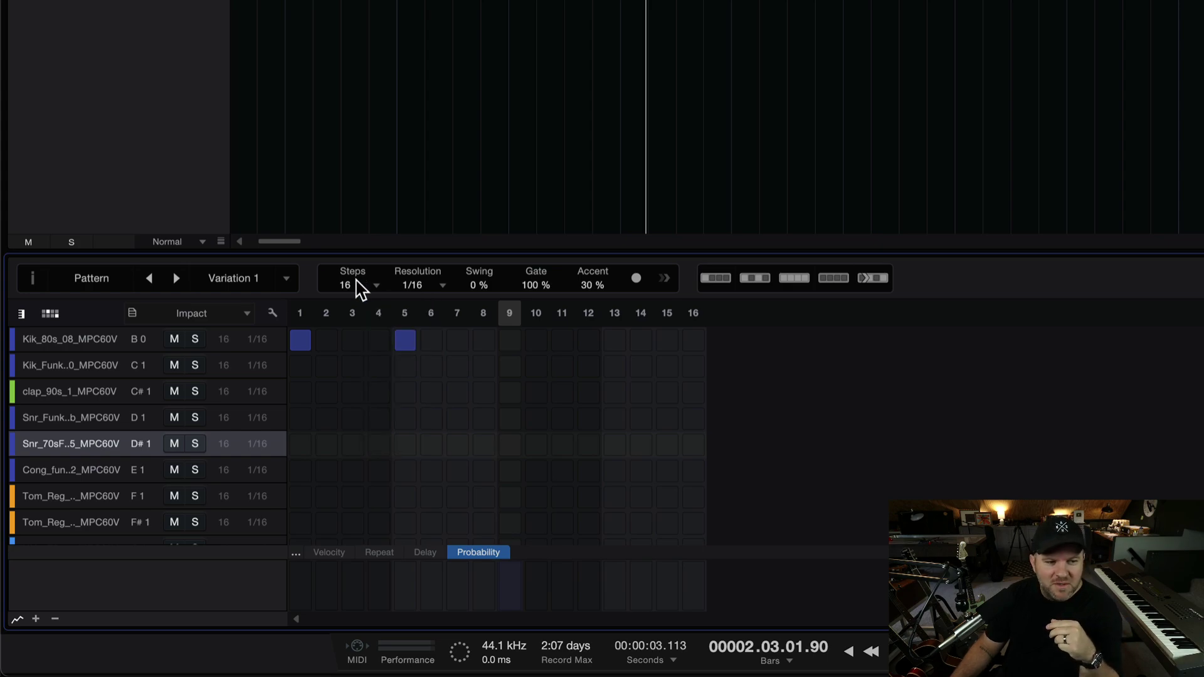
left_click(355, 287)
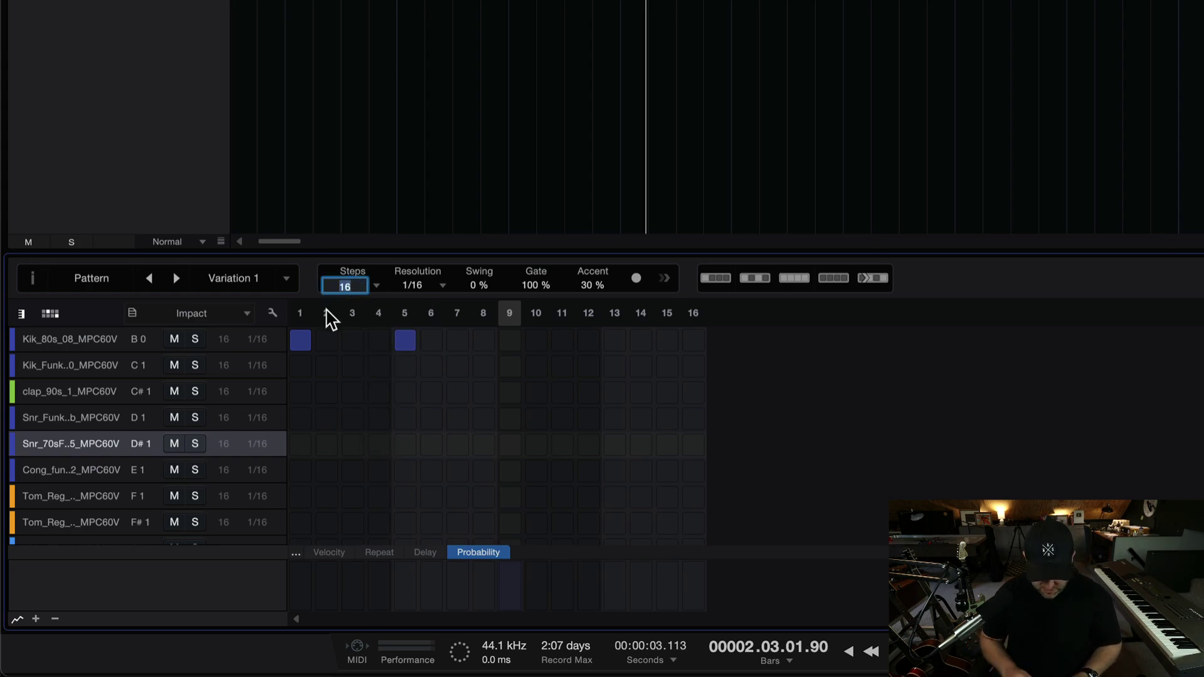
type("28")
key("Return")
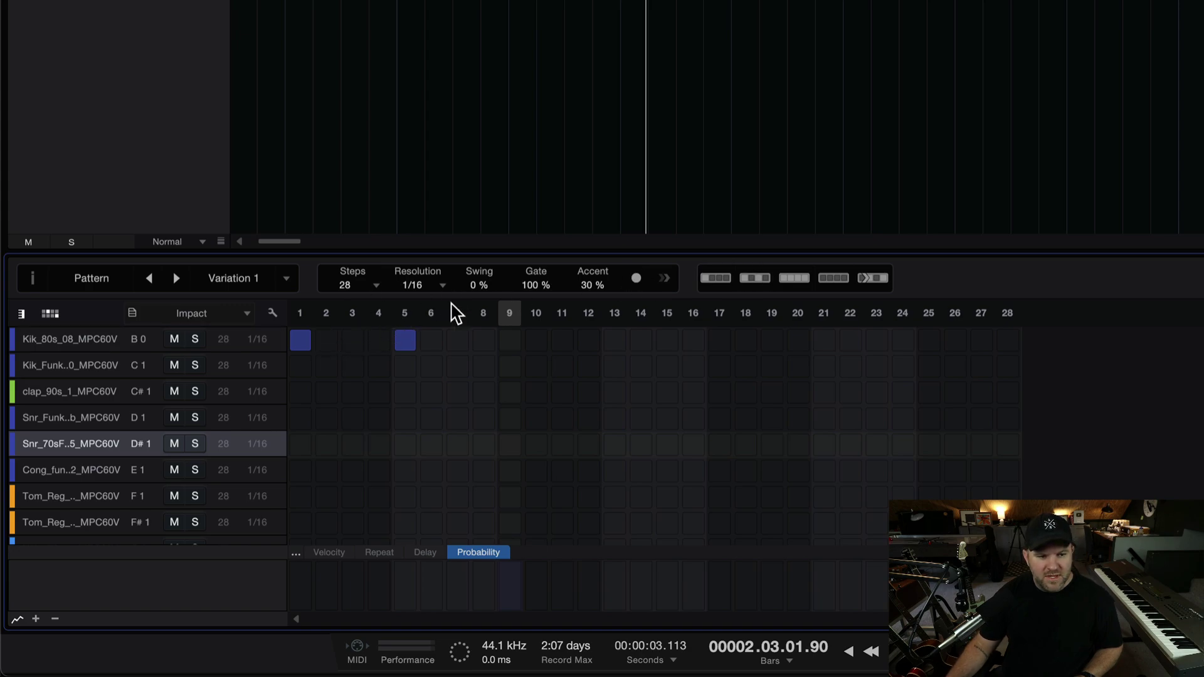
- Fill the Kik_80s_08 row with a hit on every fourth step and add Snr_Funk snare hits on steps 5, 13 and 21
left_click(113, 342)
left_click(753, 280)
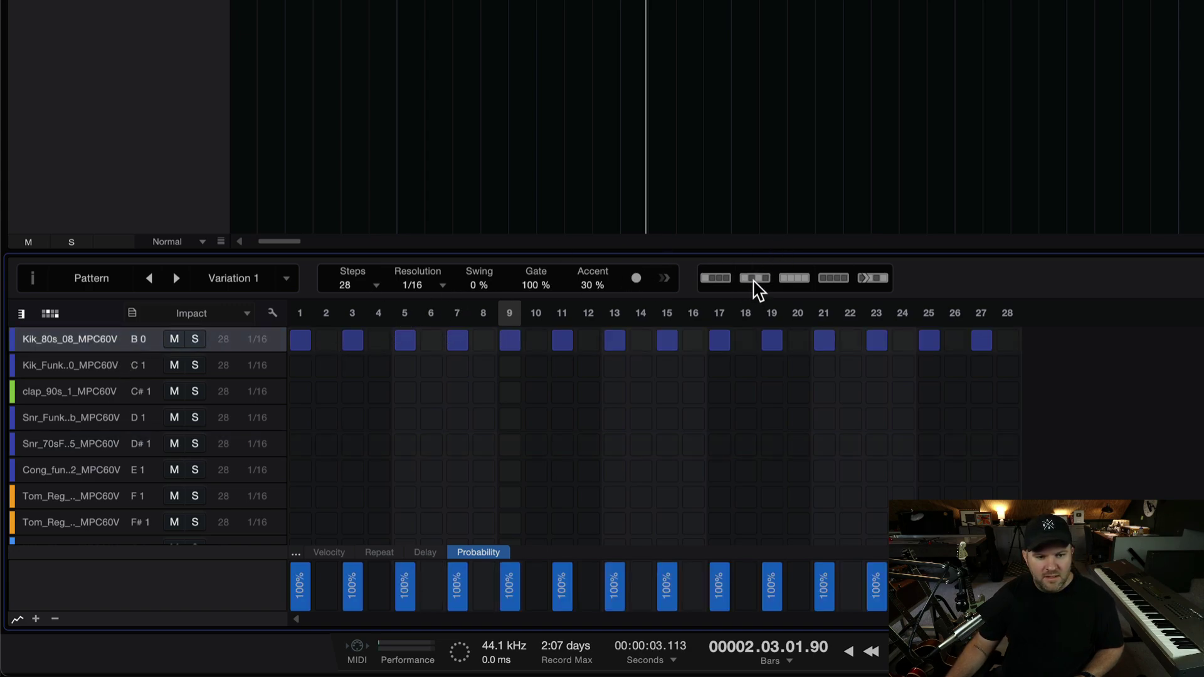
left_click(731, 279)
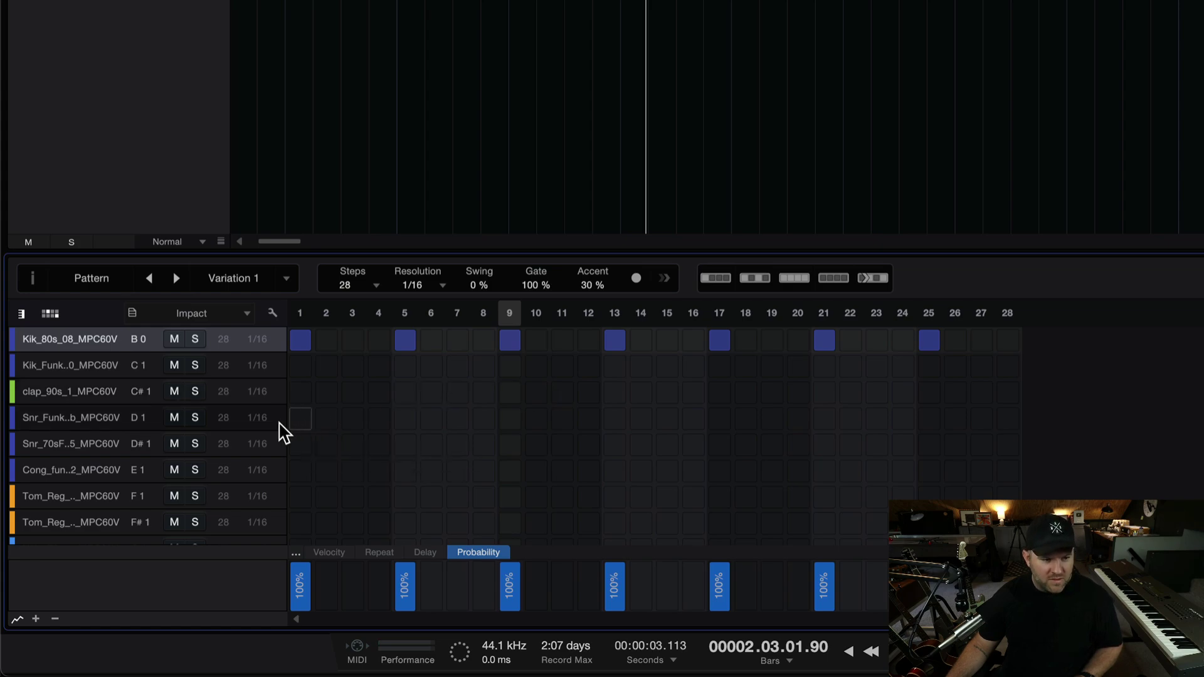
left_click(406, 419)
left_click(615, 419)
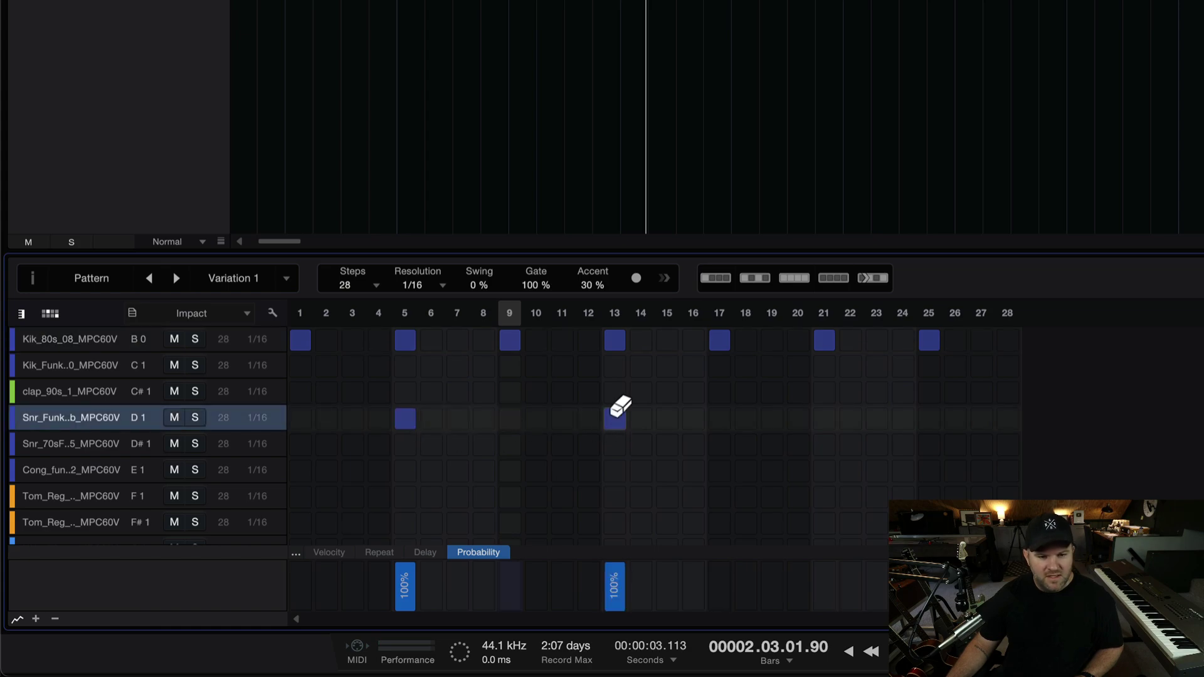
left_click(824, 419)
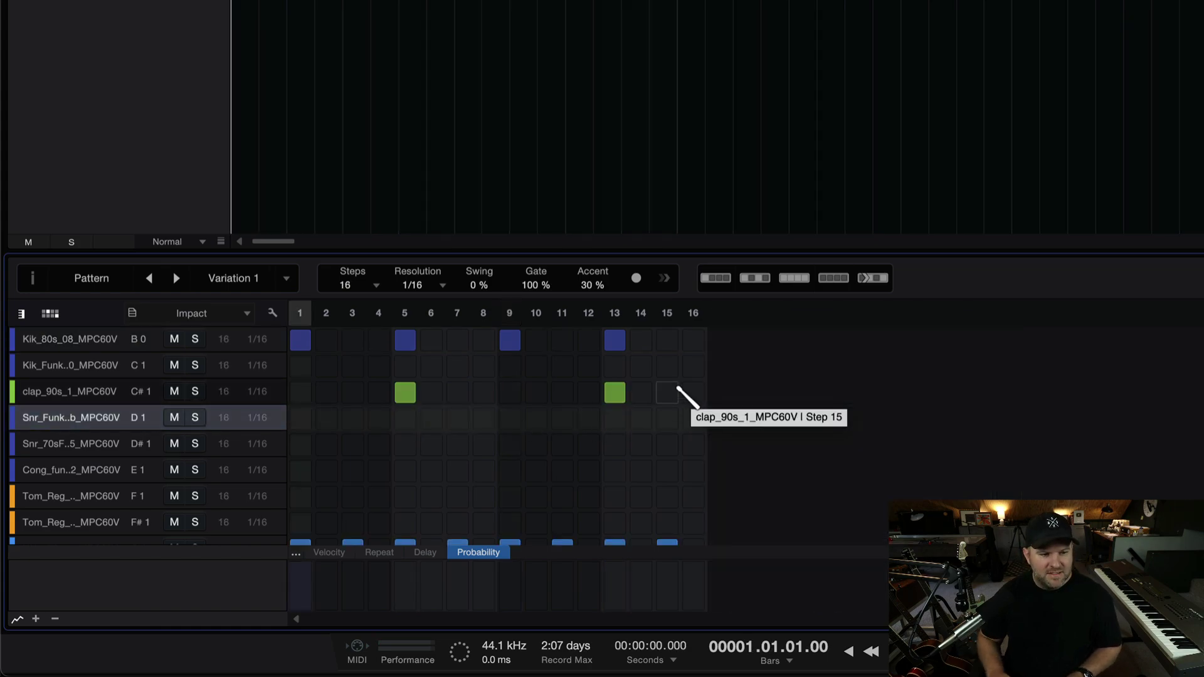
- Play the looped pattern and fill the HHo_70s hi-hat row with a hit on every second step
key("space")
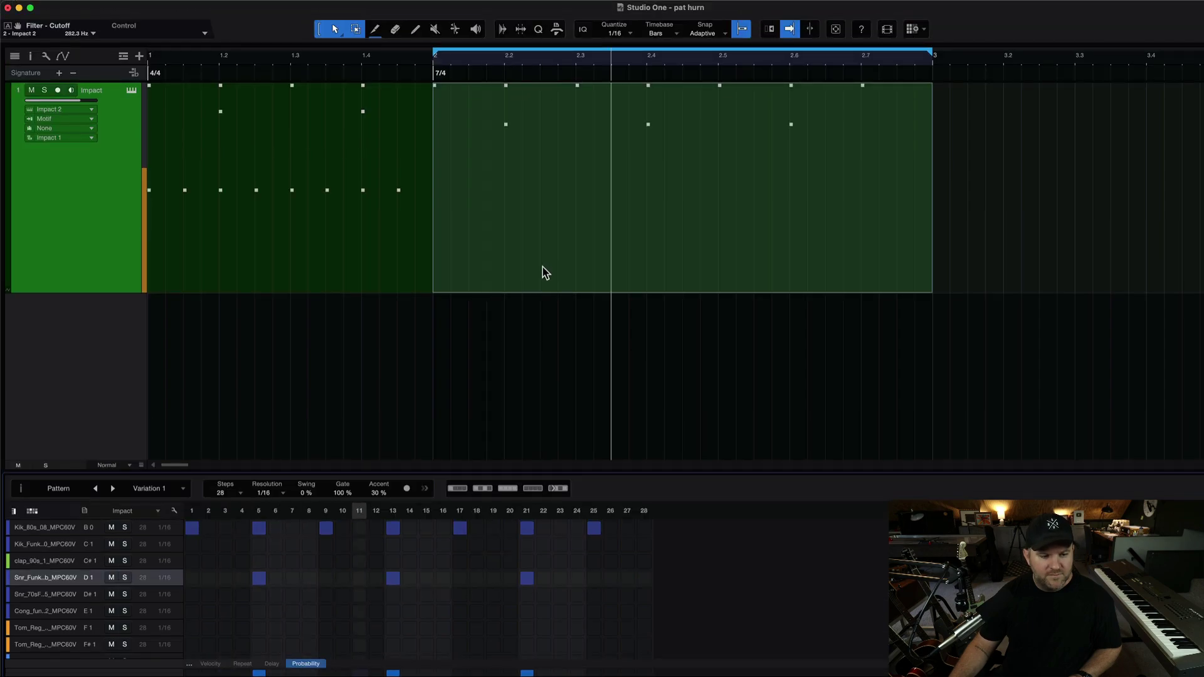
scroll(28, 617, "down", 3)
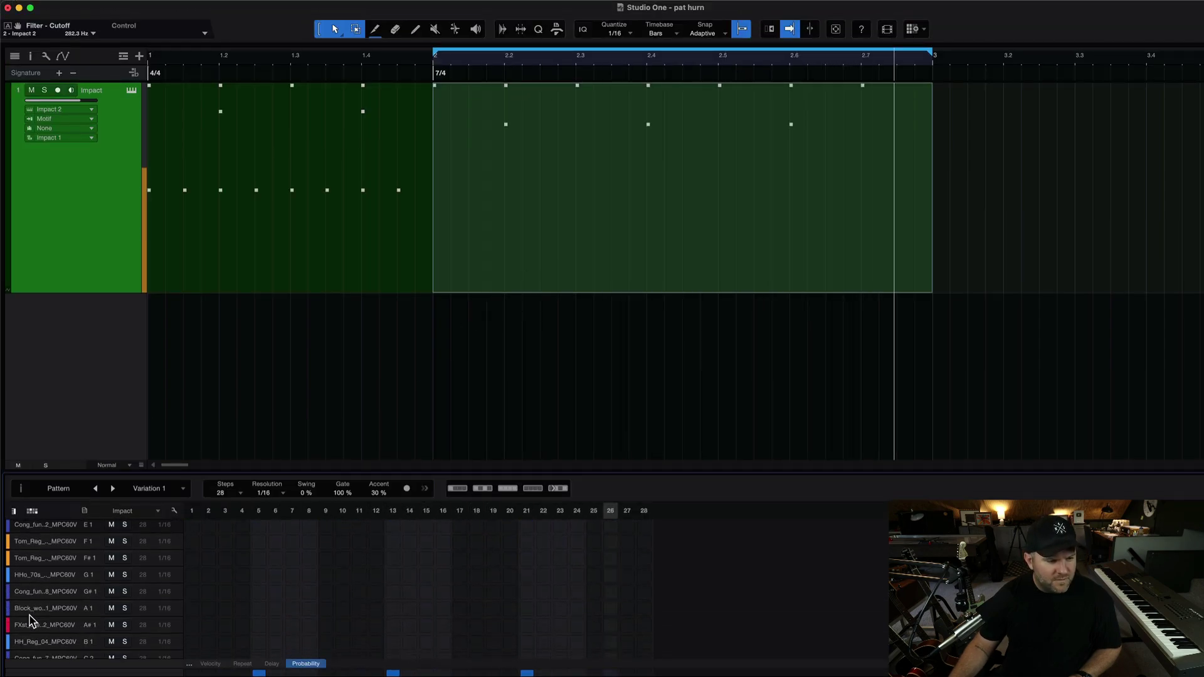
left_click(37, 574)
left_click(484, 491)
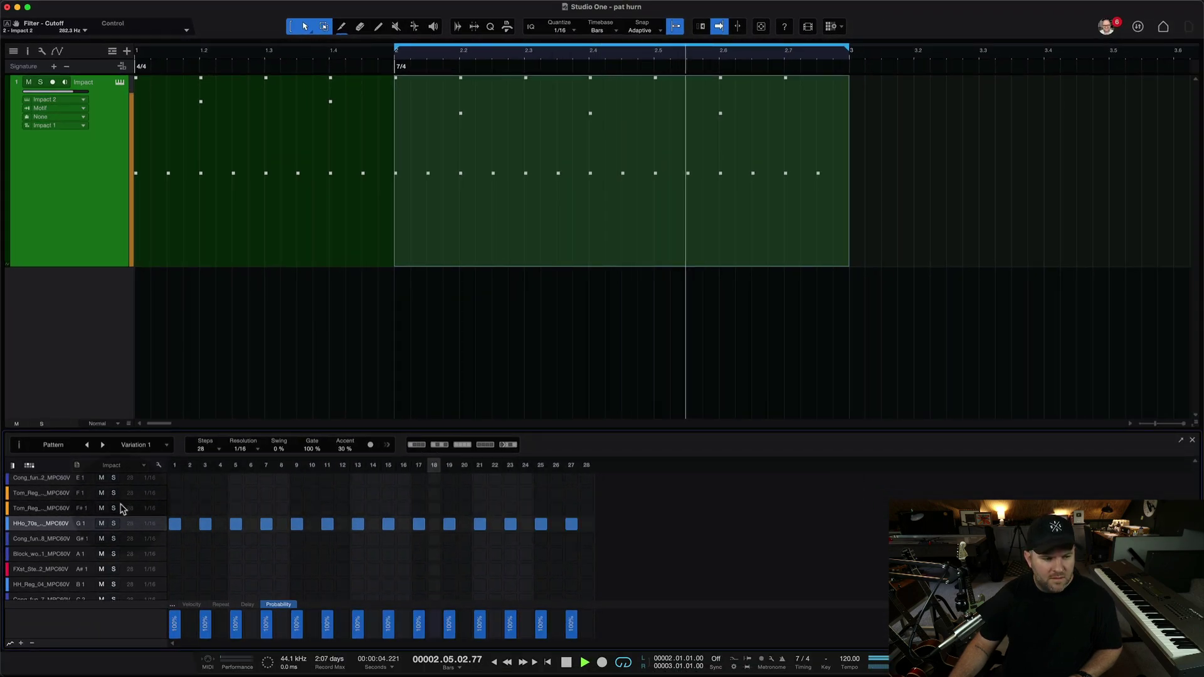
- Try a Snr_Funk snare hit on step 25 and remove it
scroll(368, 543, "up", 3)
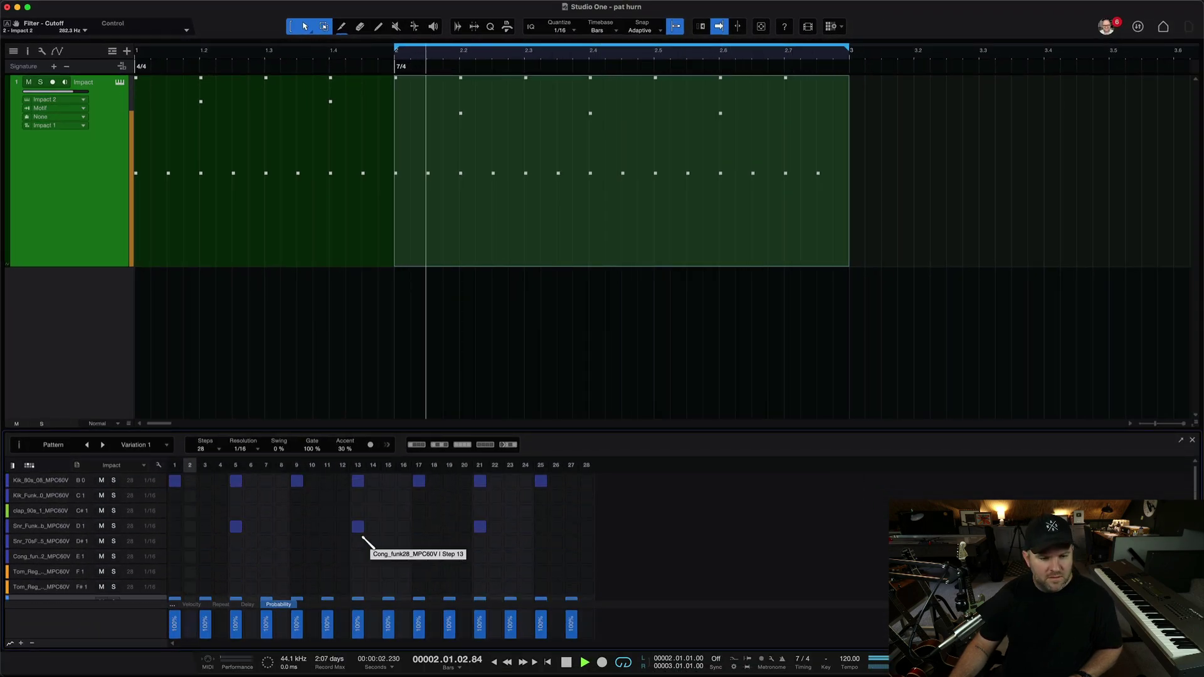
left_click(541, 525)
left_click(541, 526)
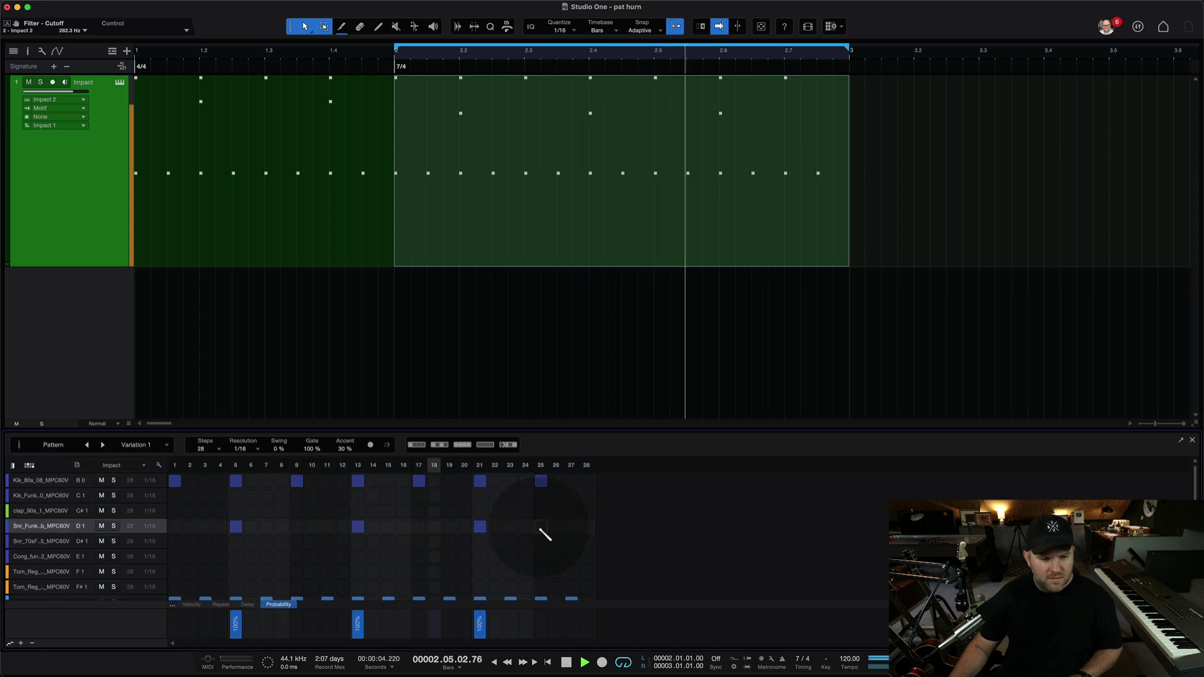
- Add a Kik_80s_08 hit on step 28 and a Snr_Funk snare hit on step 26, and stop playback
left_click(570, 480)
left_click(586, 480)
left_click(571, 481)
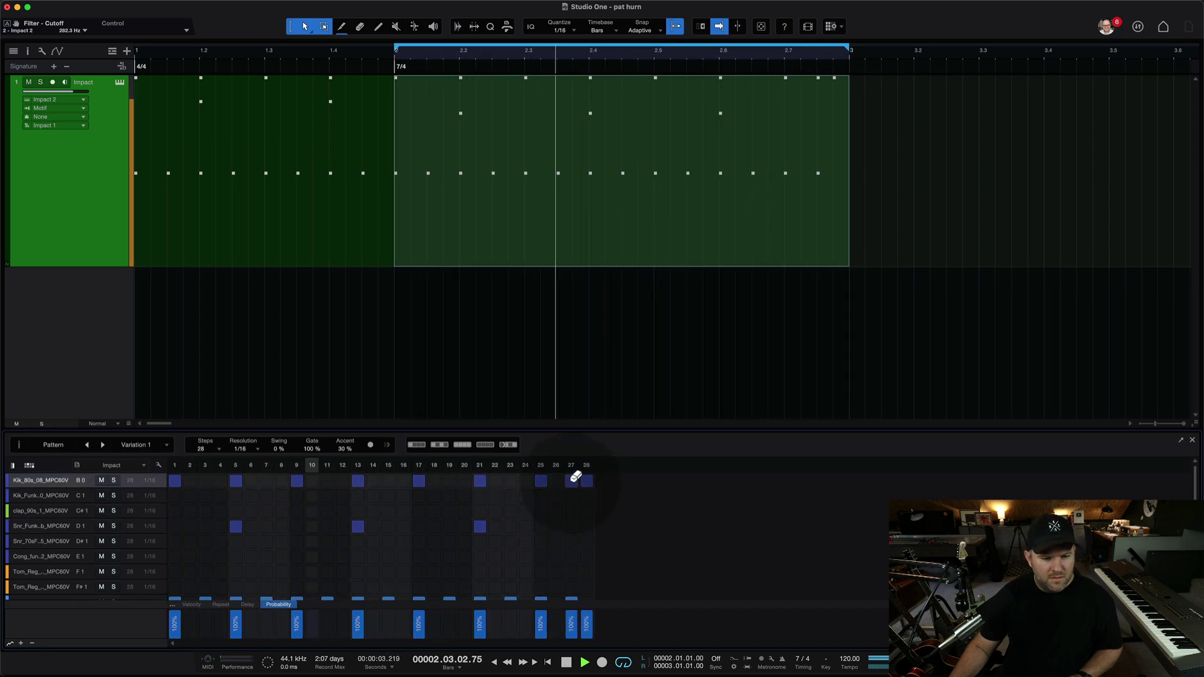
left_click(572, 528)
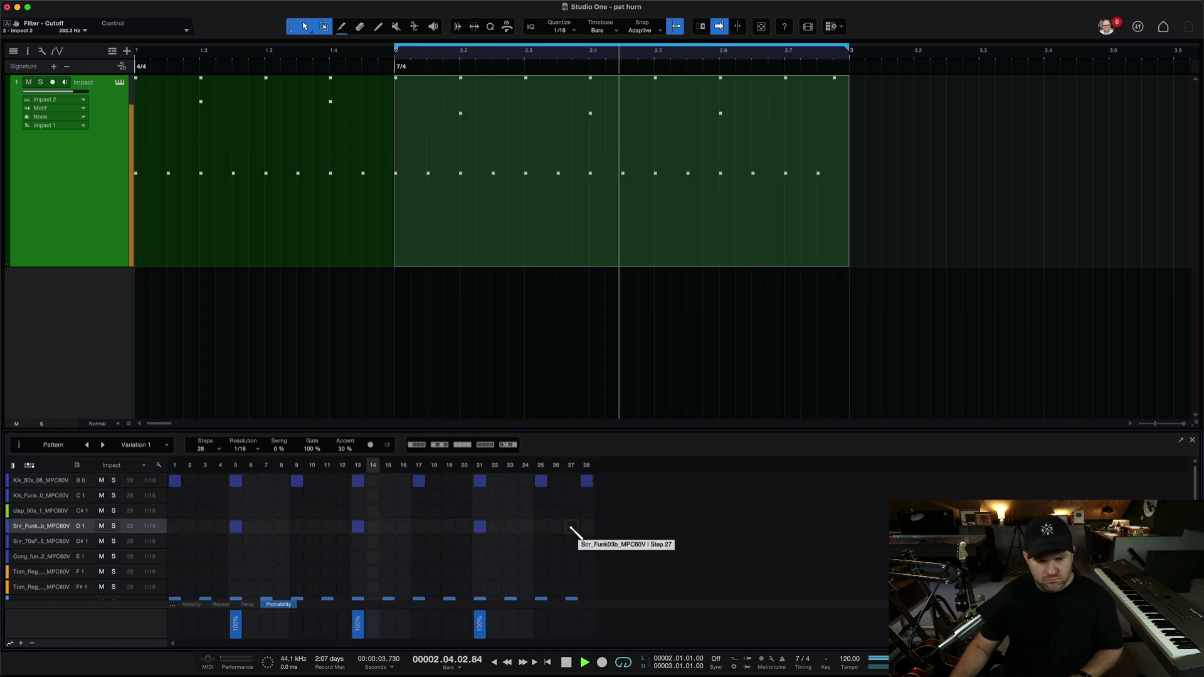
left_click(558, 525)
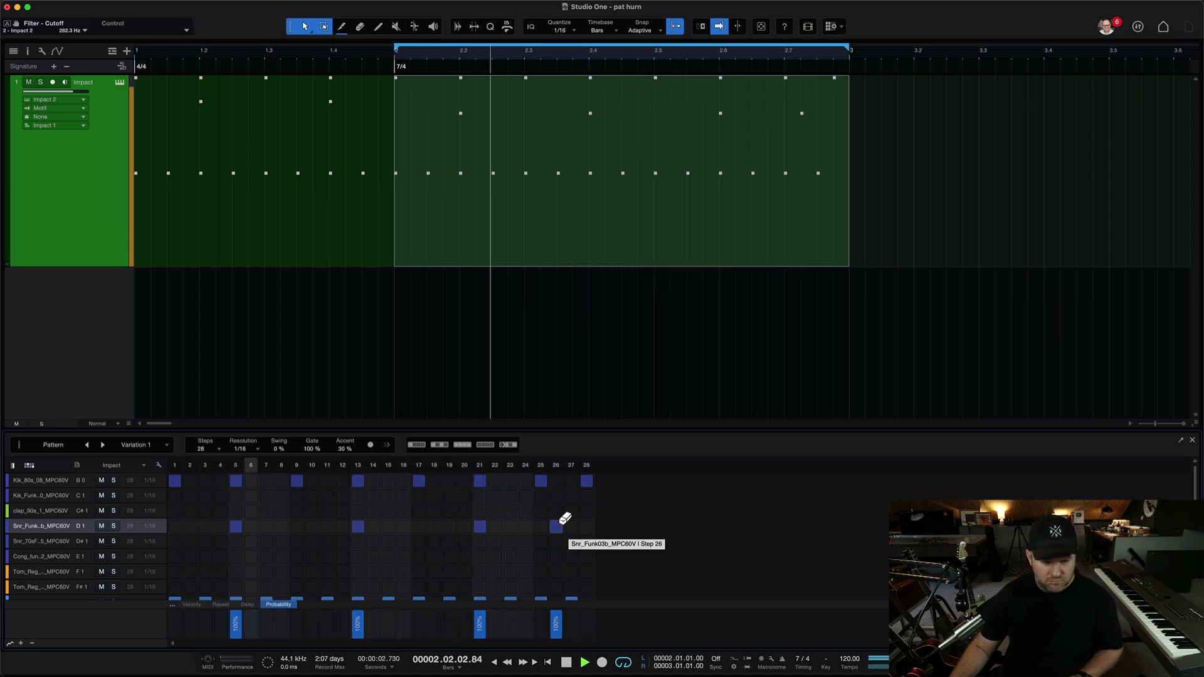
key("space")
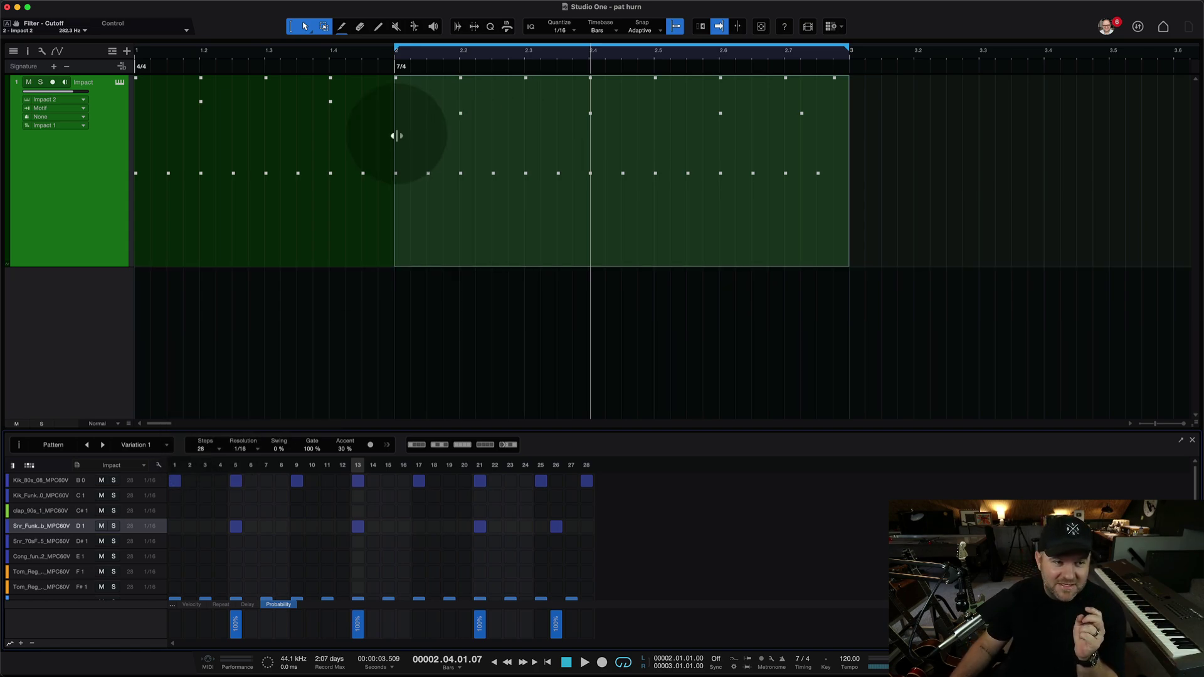
- Delete the 7/4 time signature change at bar 2
left_click(360, 218)
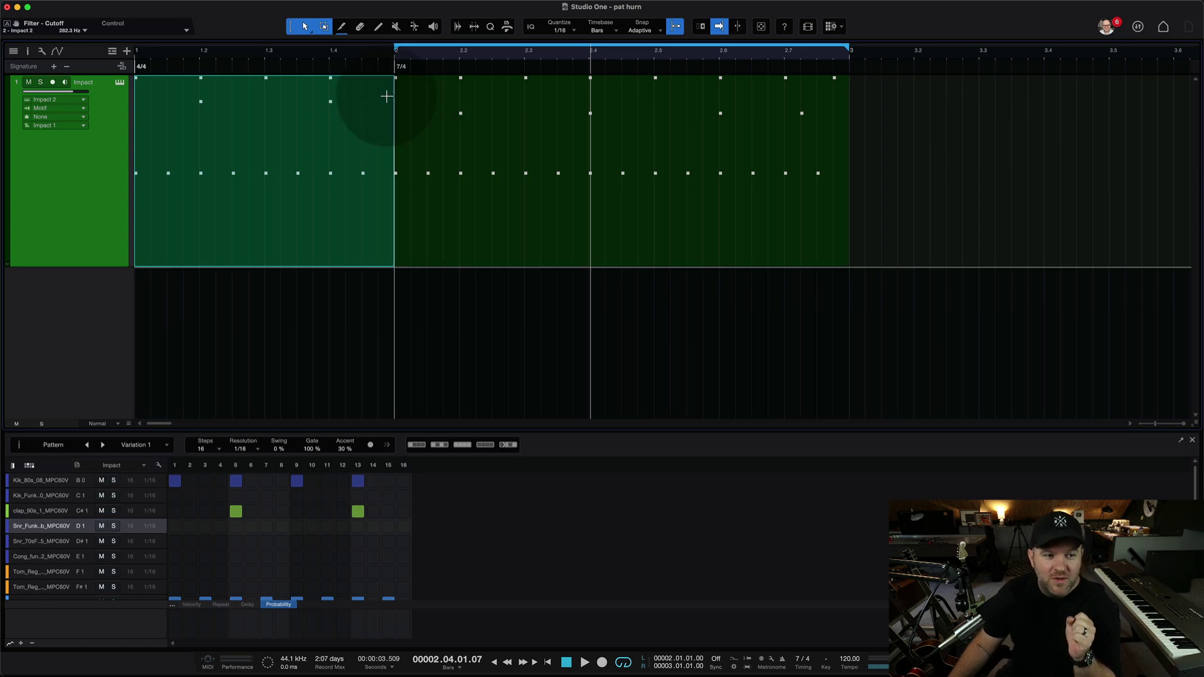
left_click(400, 67)
key("Delete")
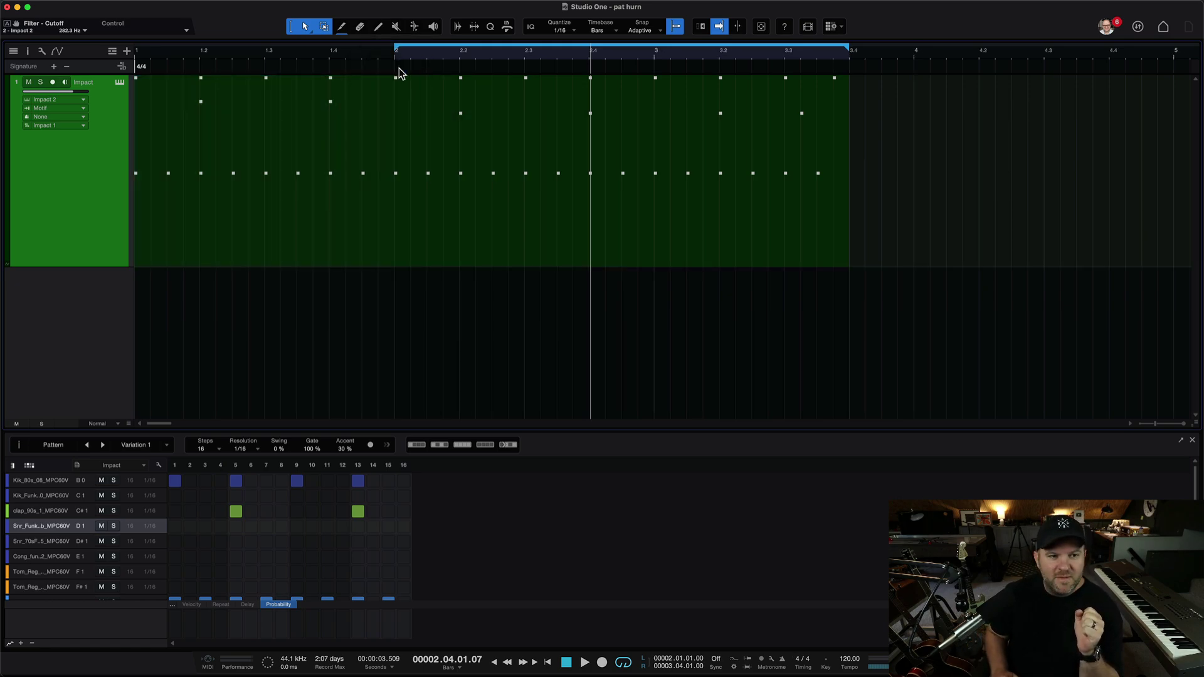
- Delete both drum patterns from the Impact track
left_click(340, 193)
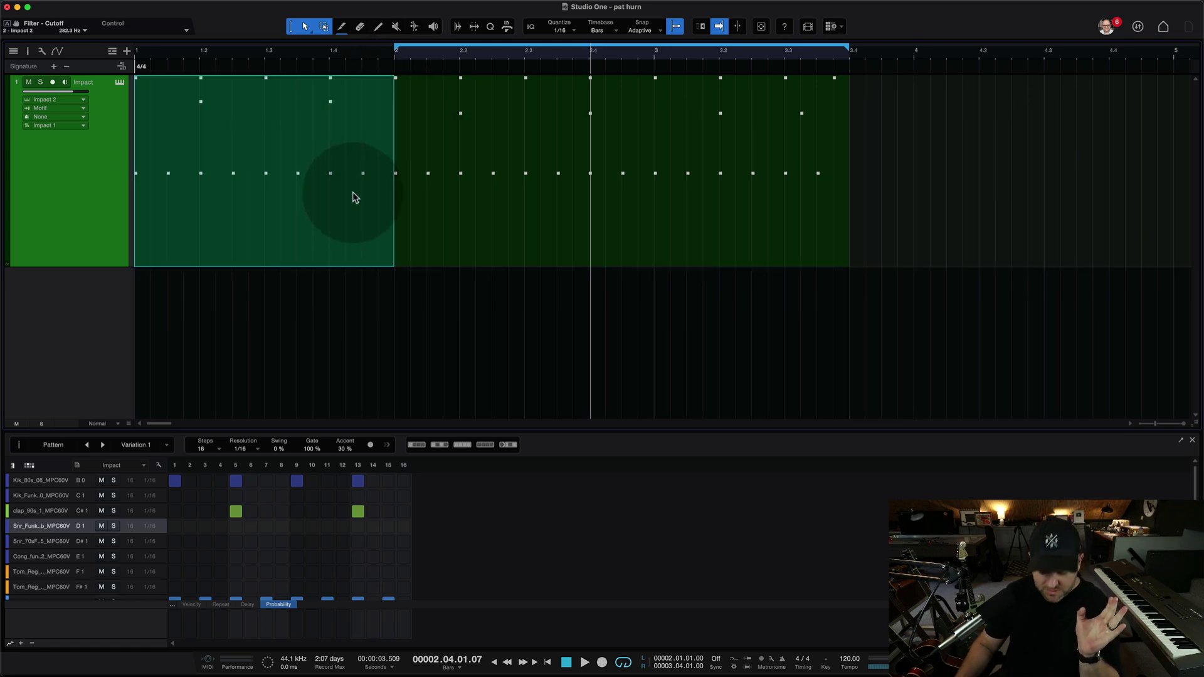
left_click(449, 204)
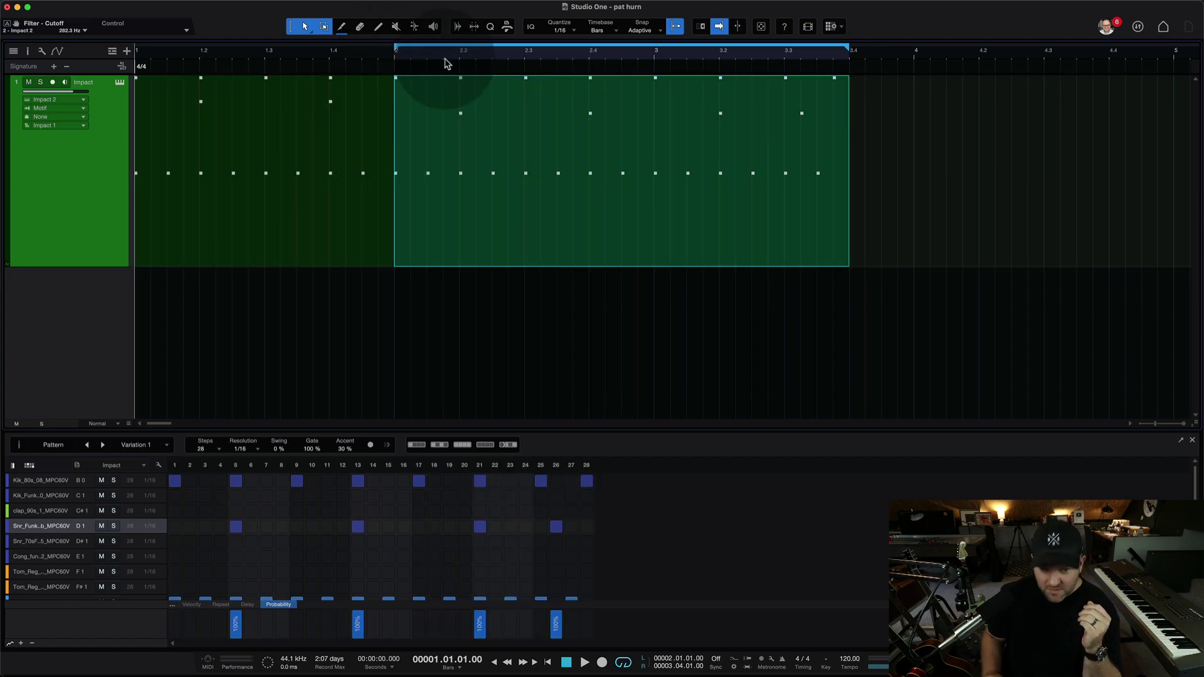
left_click(337, 221, "shift")
key("Delete")
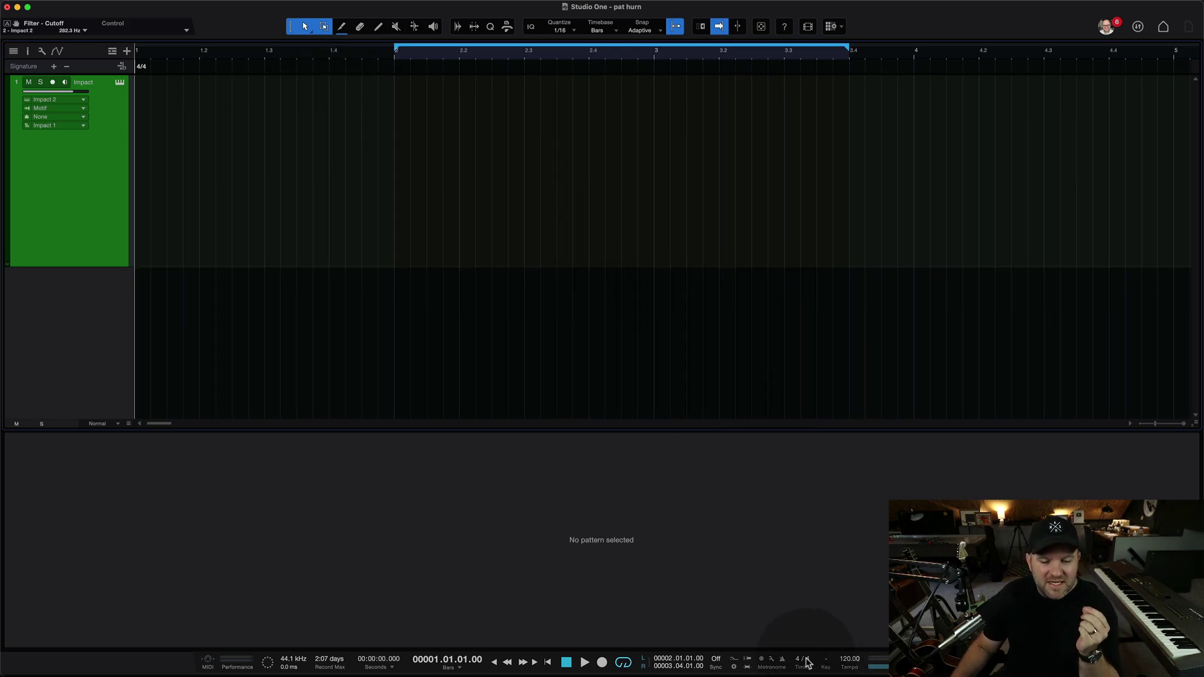
- Change the song's starting time signature to 5/4
double_click(142, 67)
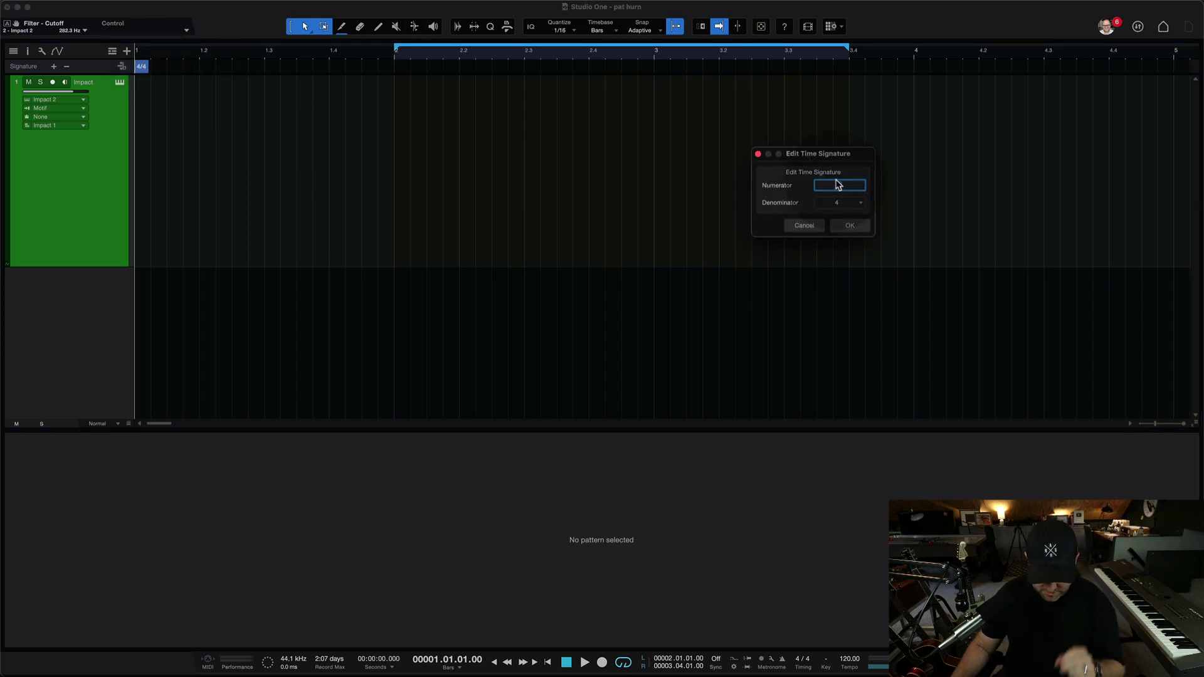
type("5")
key("Return")
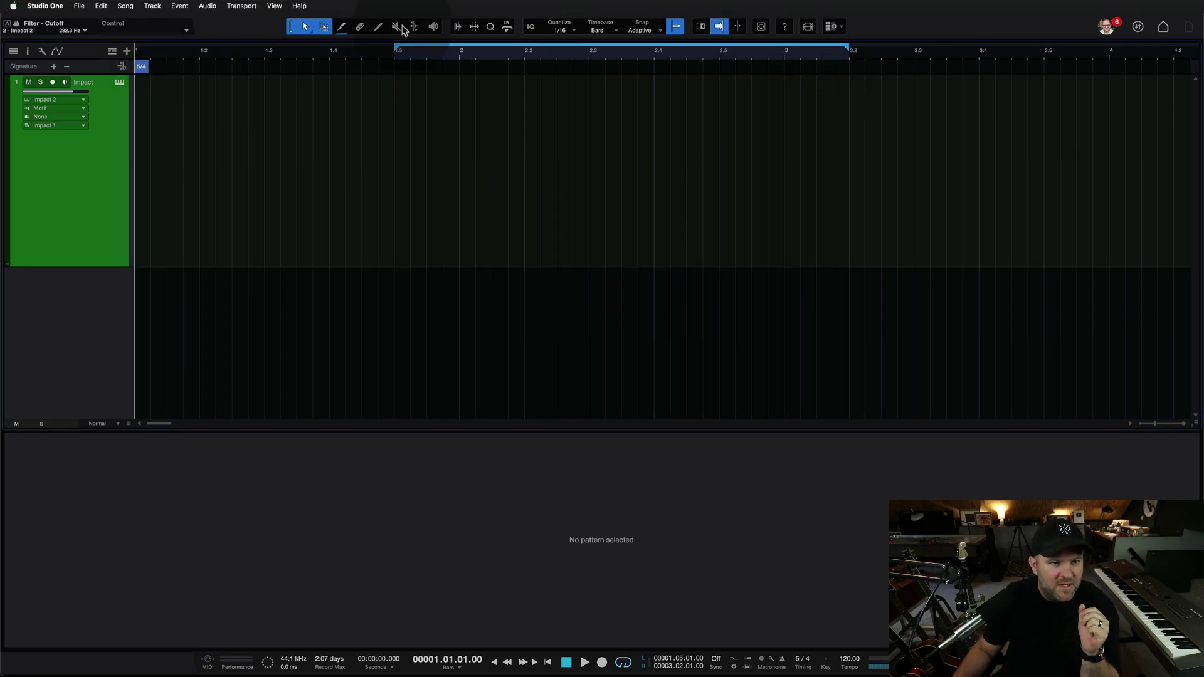
- Set the loop range to run from bar 1 to bar 4
left_click_drag(397, 47, 136, 48)
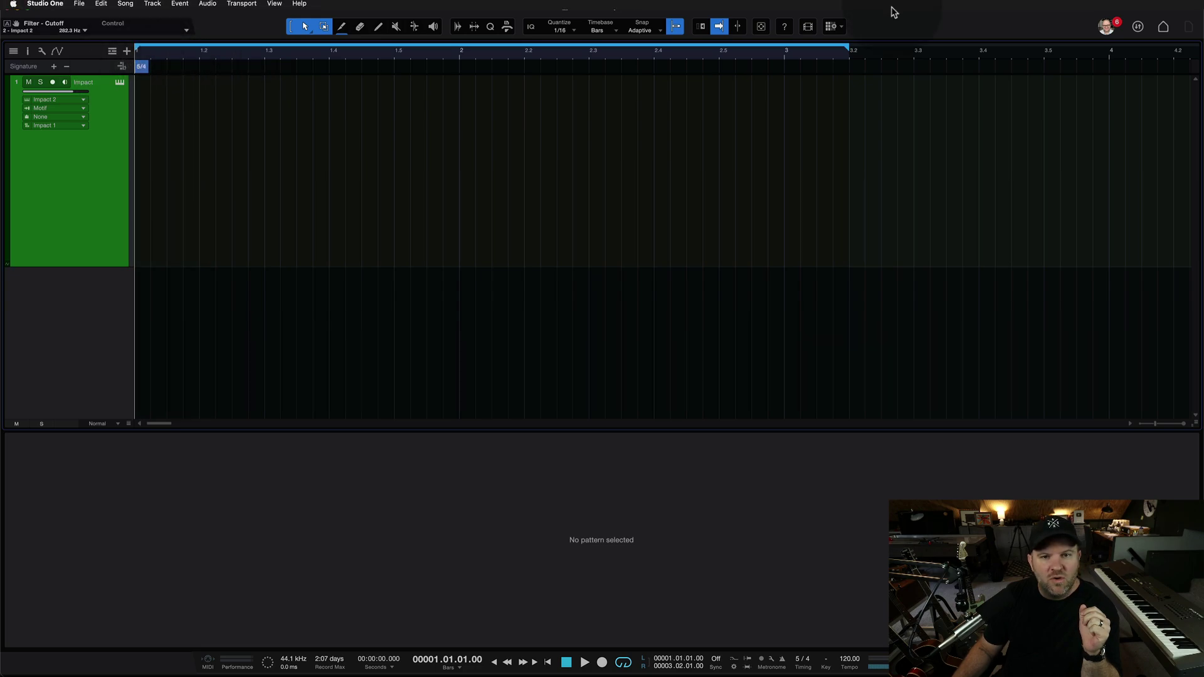
key("w")
key("w")
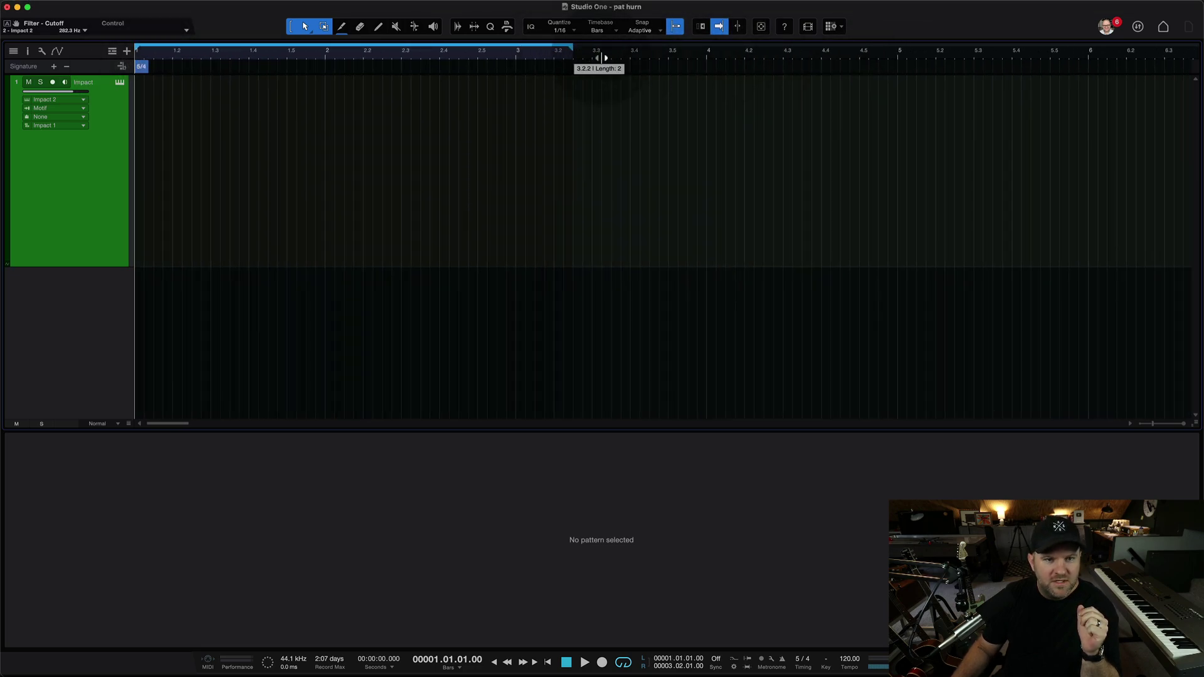
left_click_drag(601, 58, 699, 75)
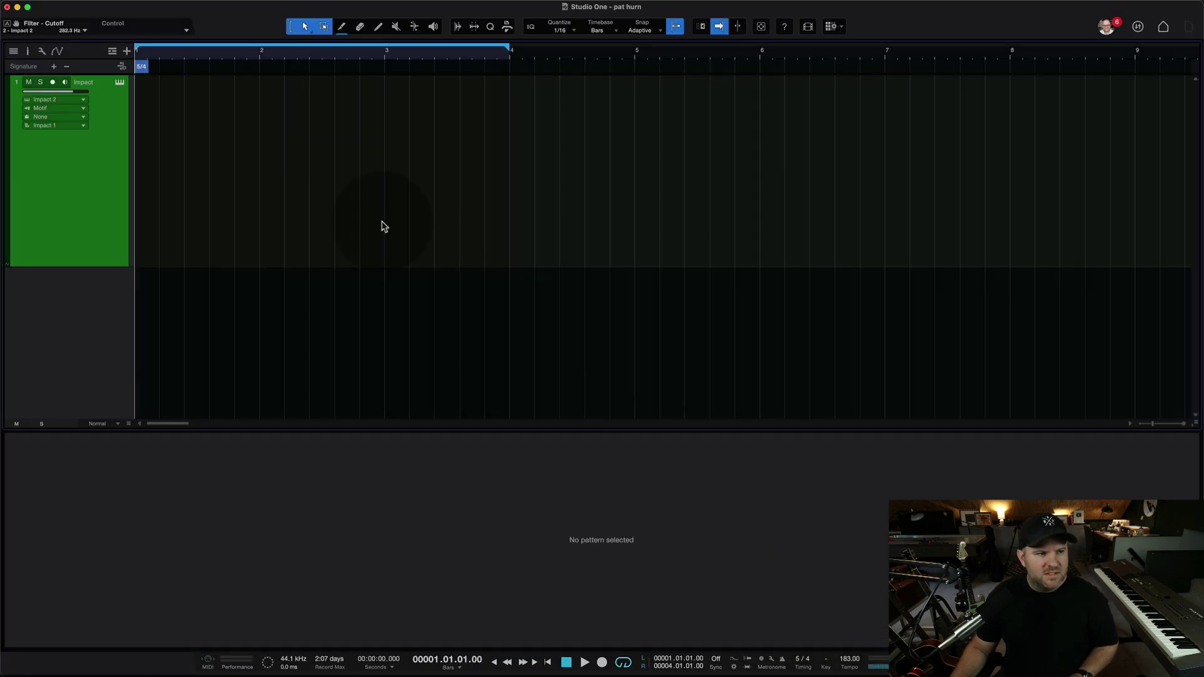
- Insert an empty pattern at the song start on the Impact track and extend it to bar 4
left_click(179, 212)
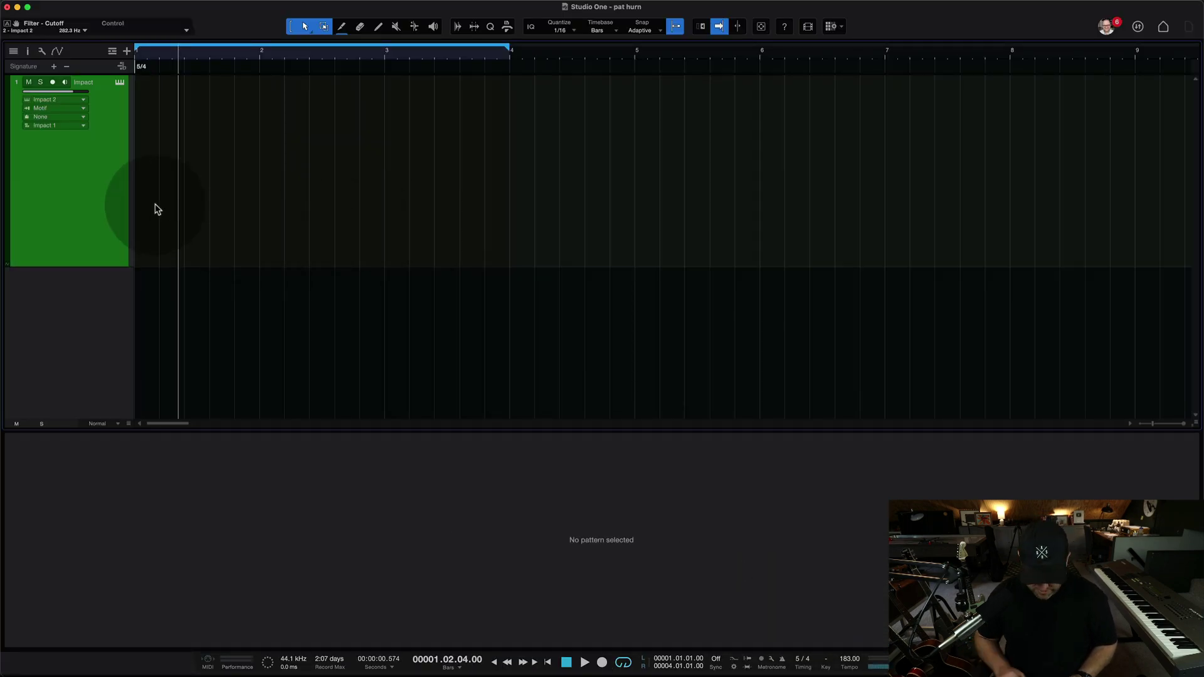
key("Home")
left_click(161, 197)
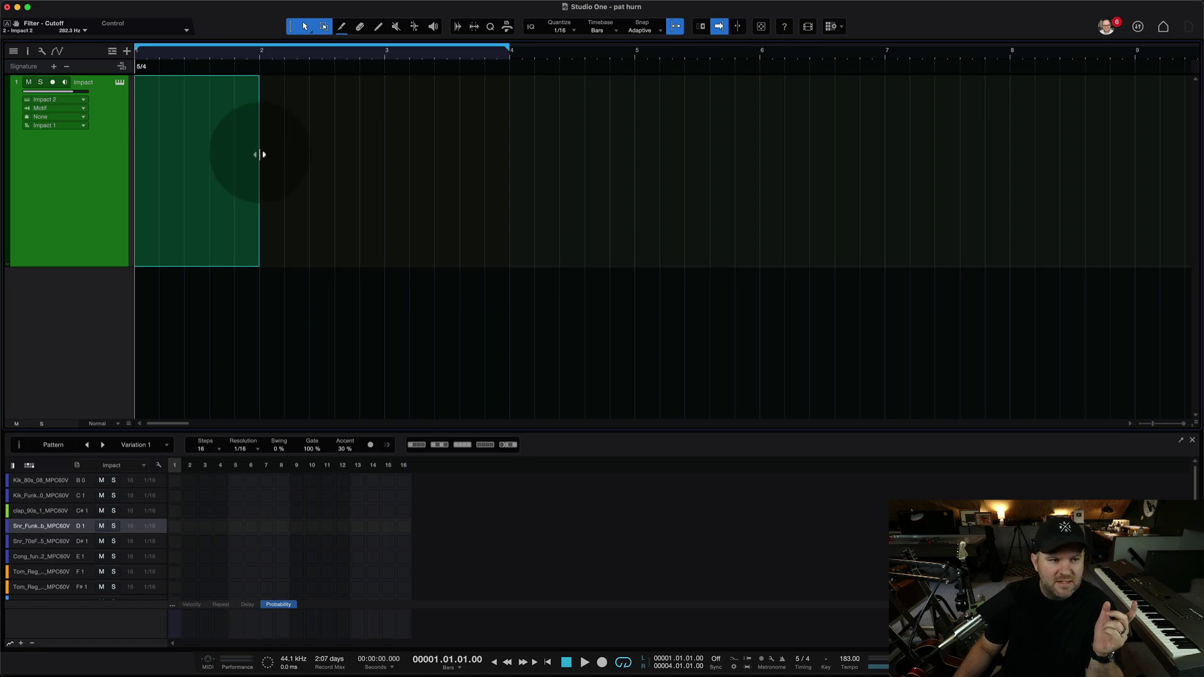
left_click_drag(259, 154, 511, 148)
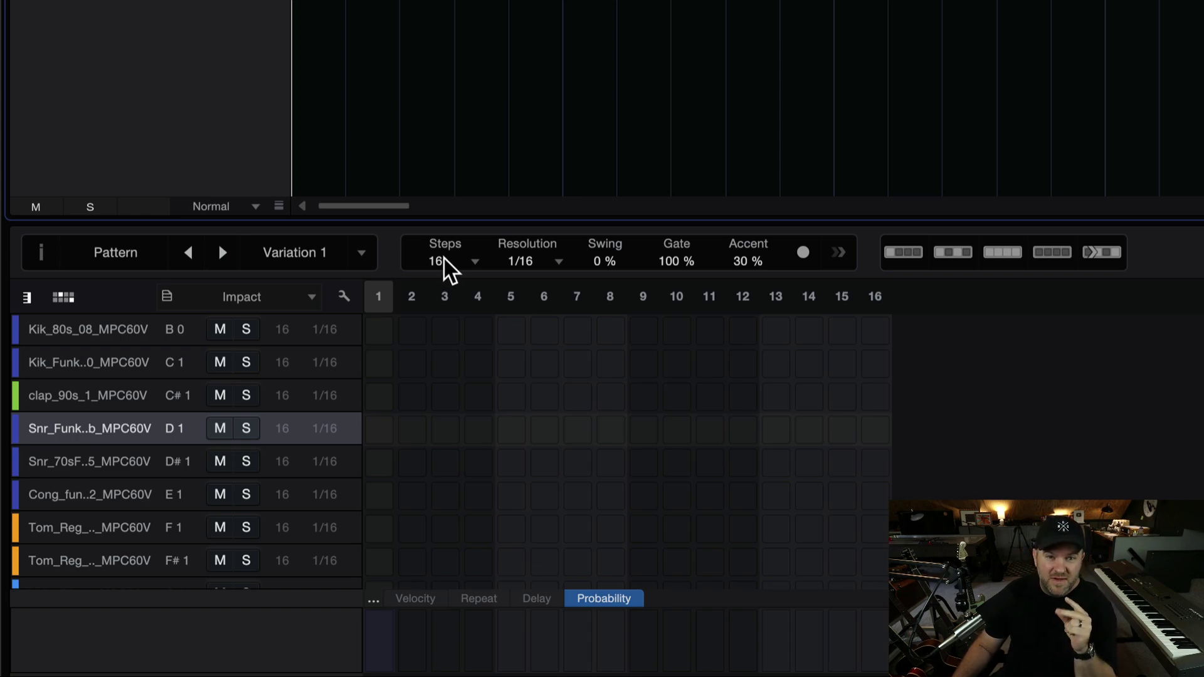
- Set the pattern length to 10 steps
double_click(441, 262)
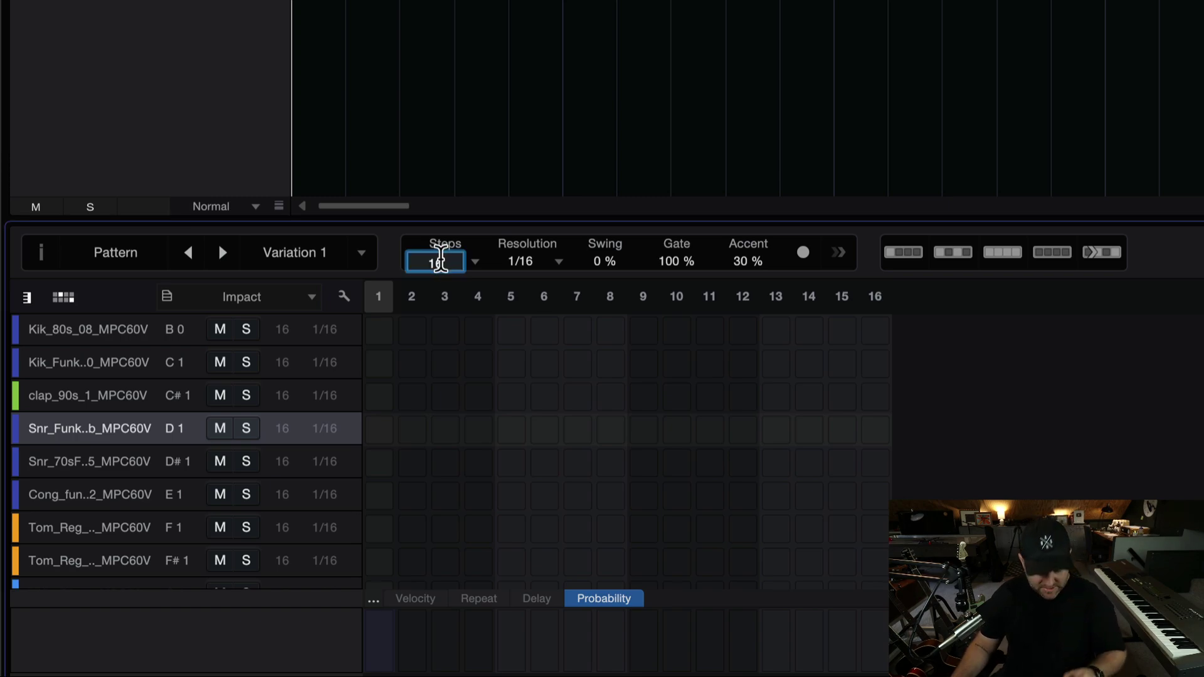
type("10")
key("Return")
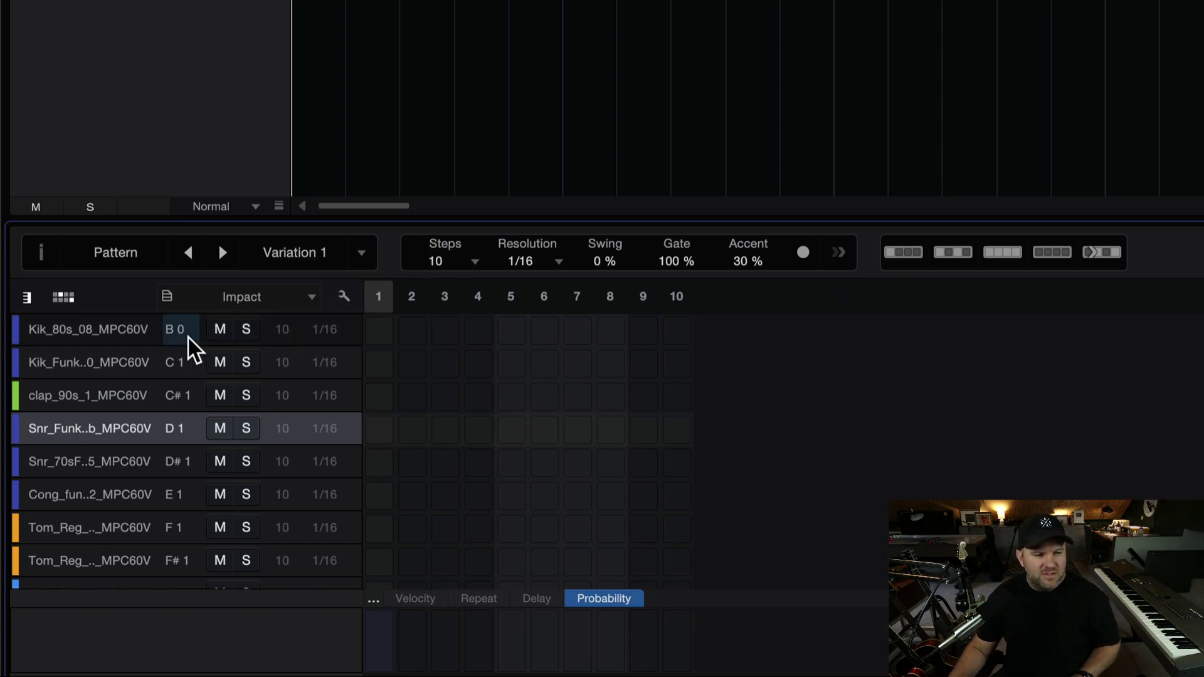
- Start playback and place a Kik_80s_08 kick hit on step 1 of the pattern
left_click(134, 332)
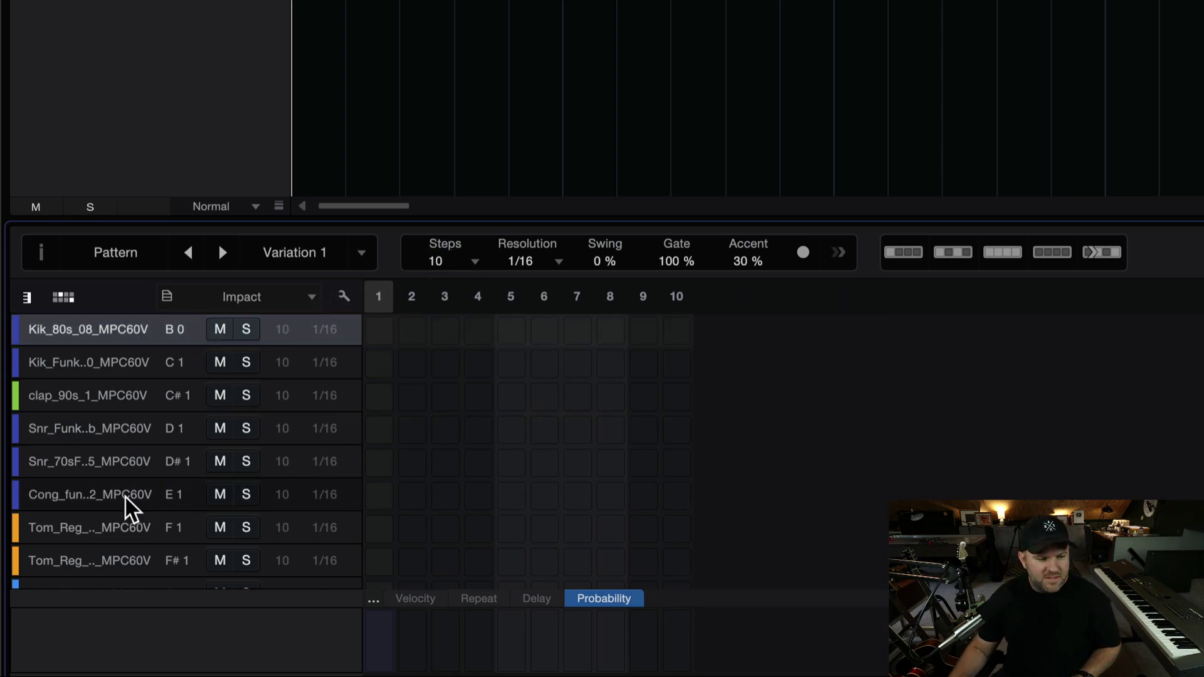
scroll(126, 502, "down", 3)
scroll(129, 495, "down", 1)
scroll(129, 462, "up", 1)
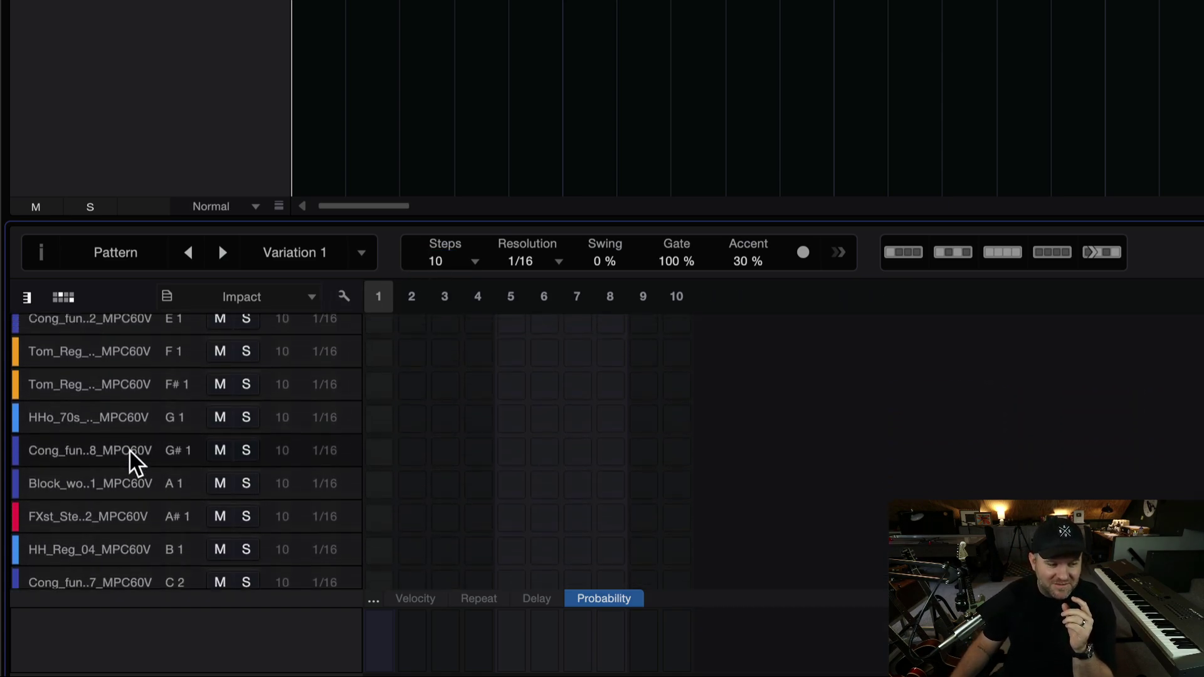
scroll(129, 460, "down", 2)
scroll(131, 464, "up", 3)
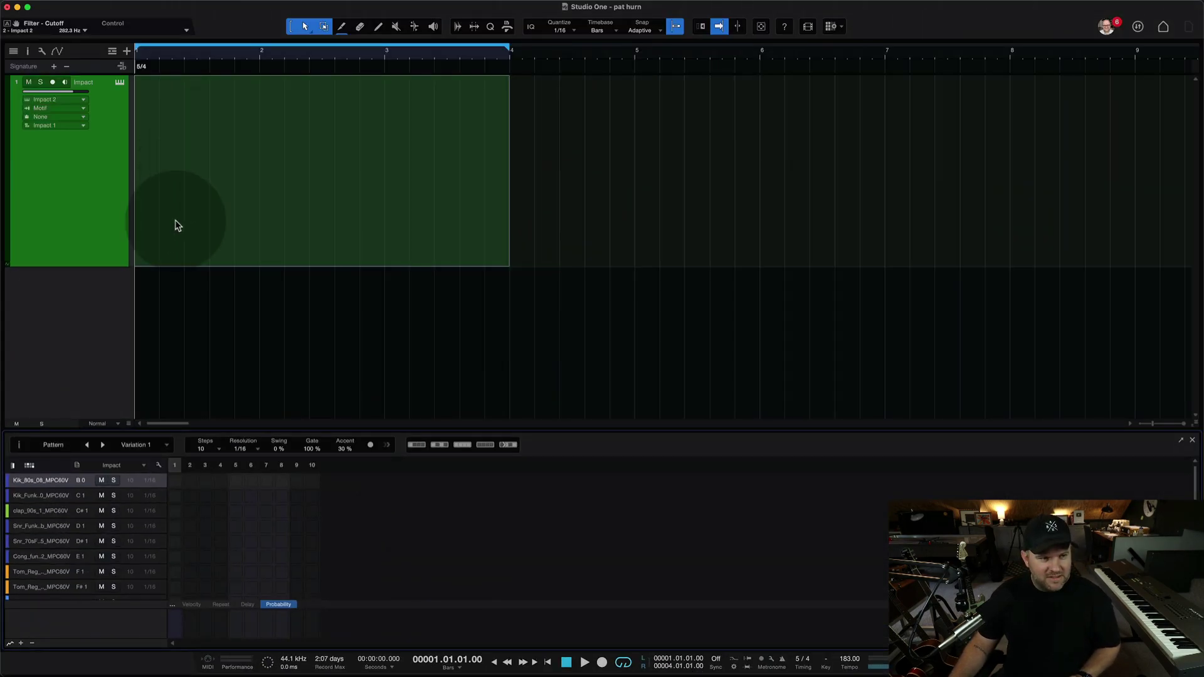
key("space")
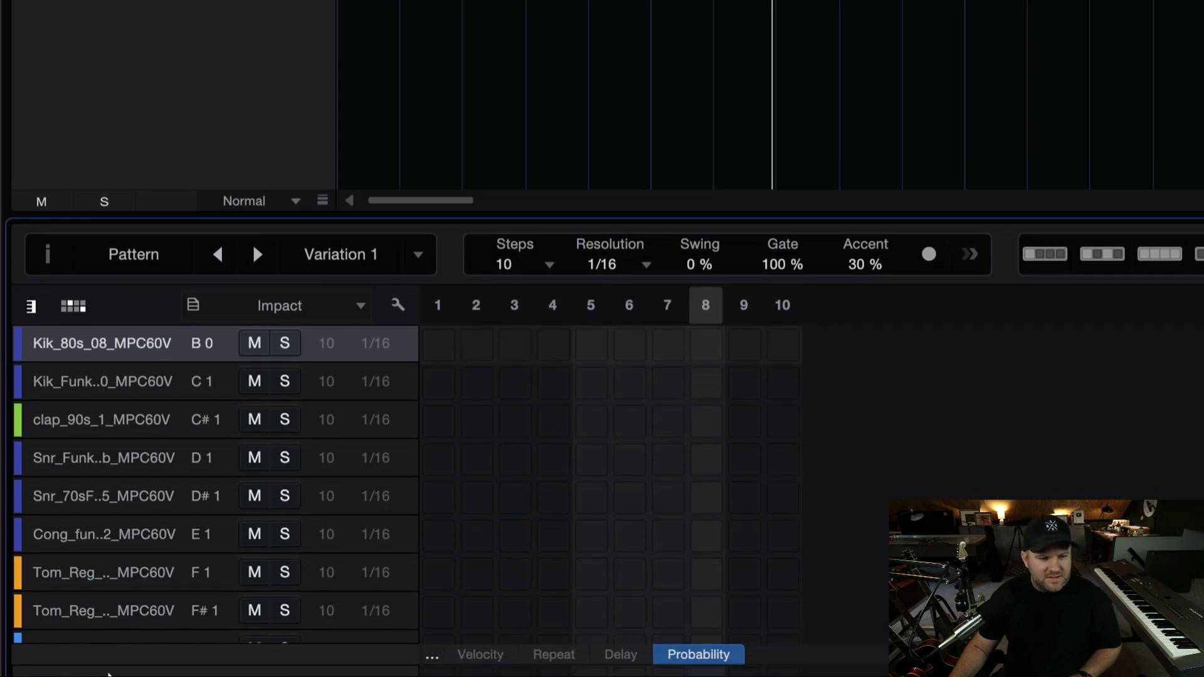
left_click(439, 325)
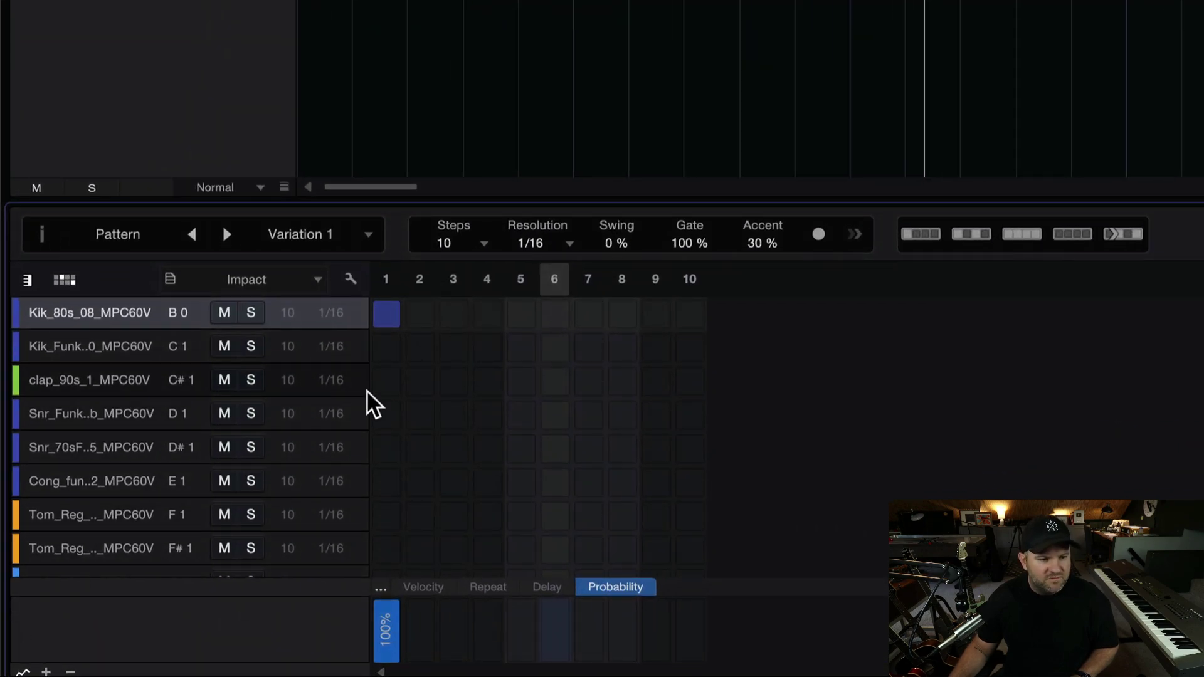
- Fill every second step of the HHo_70s open hi-hat row on G 1
scroll(134, 502, "down", 3)
left_click(132, 496)
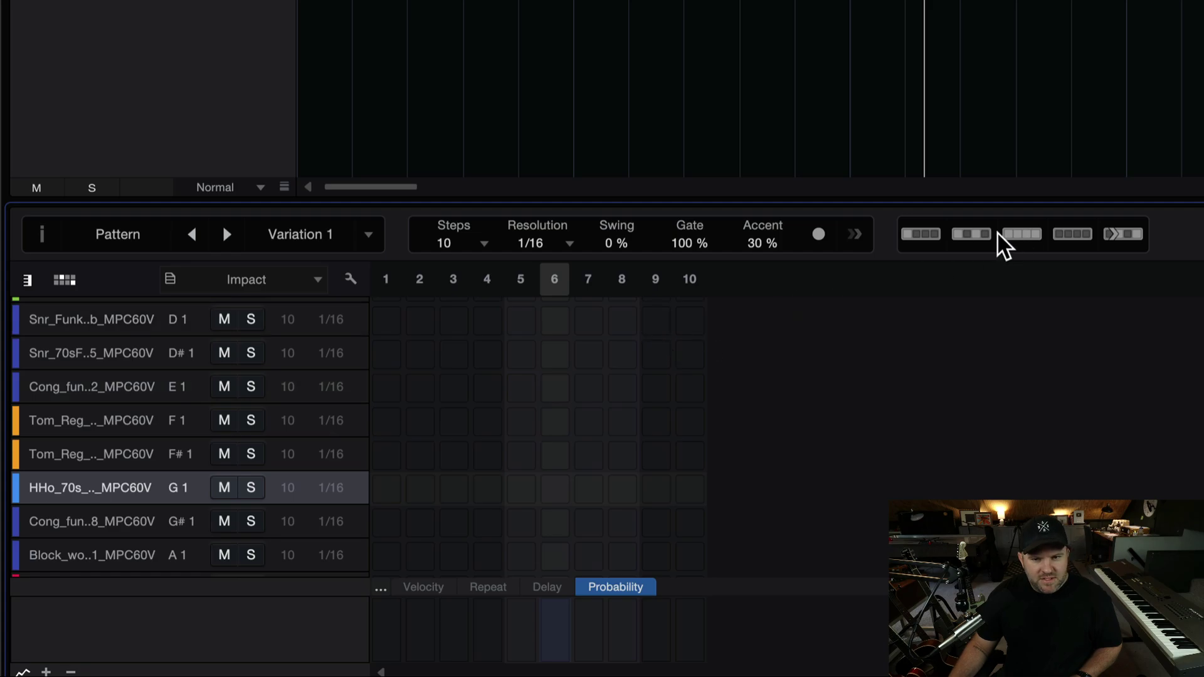
left_click(975, 235)
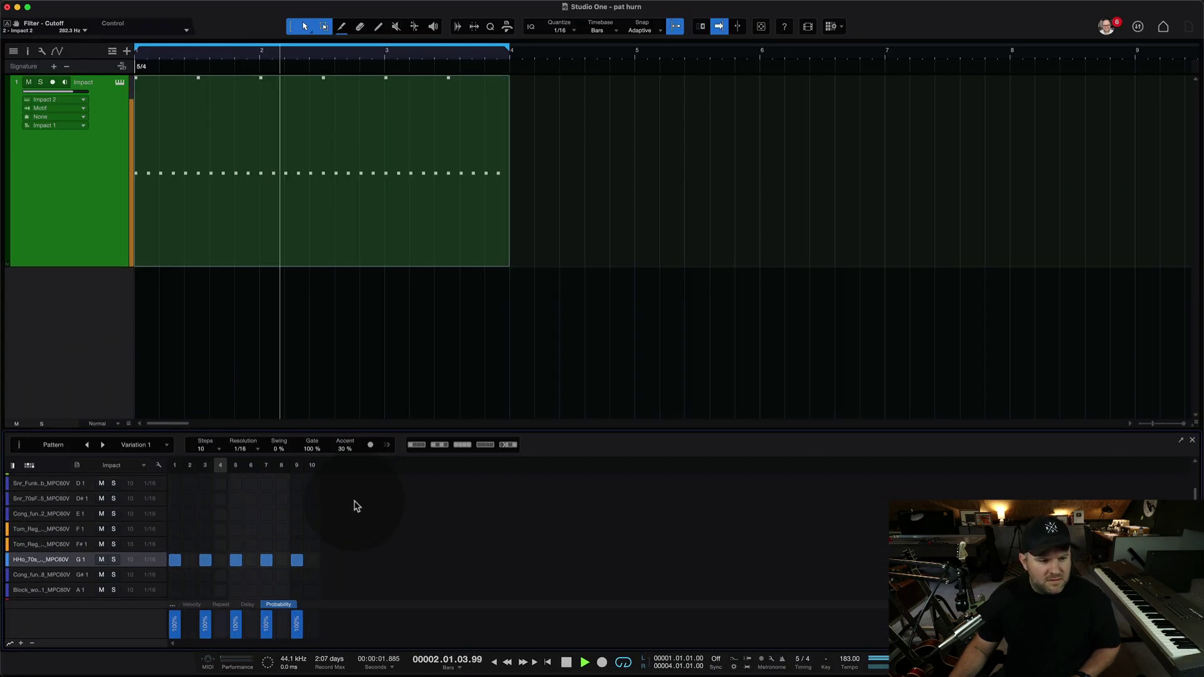
- Lower the song tempo to 172 BPM and play the pattern
scroll(348, 513, "down", 1)
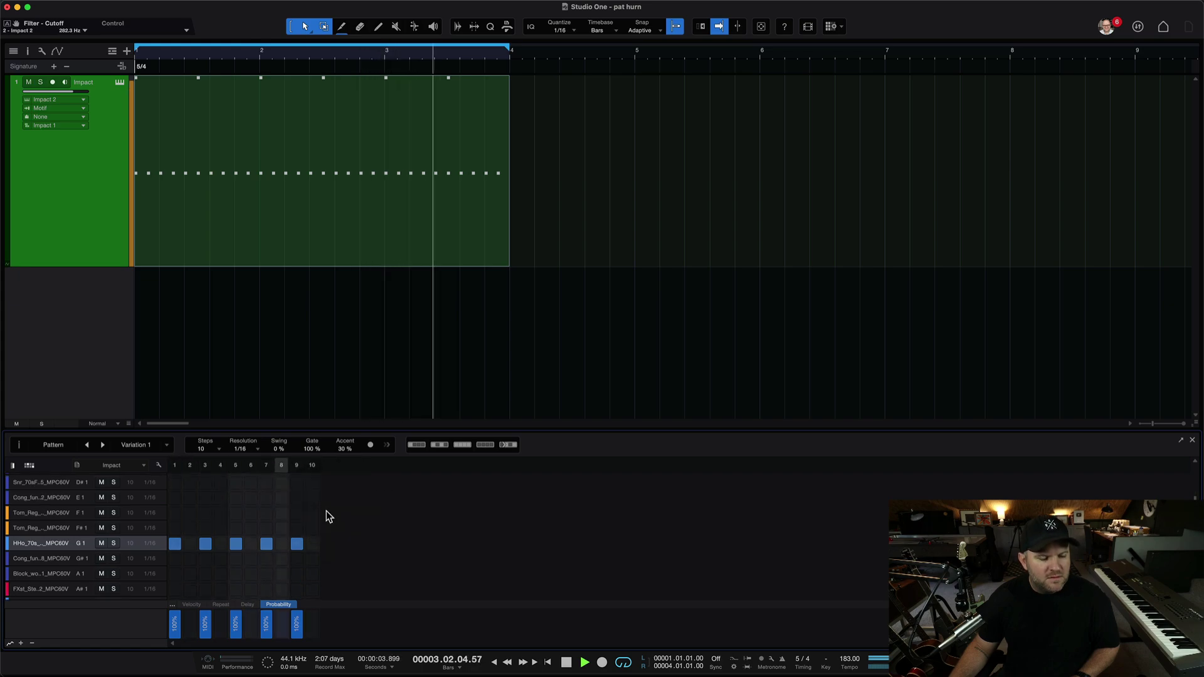
scroll(308, 528, "up", 4)
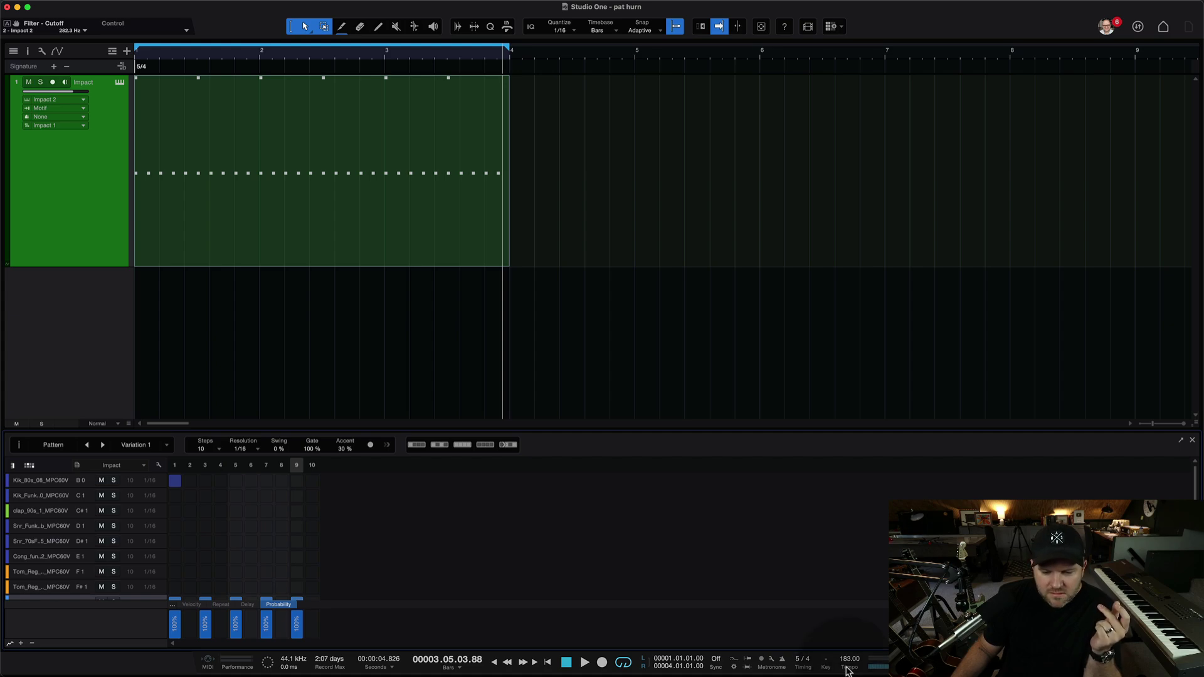
scroll(847, 669, "down", 11)
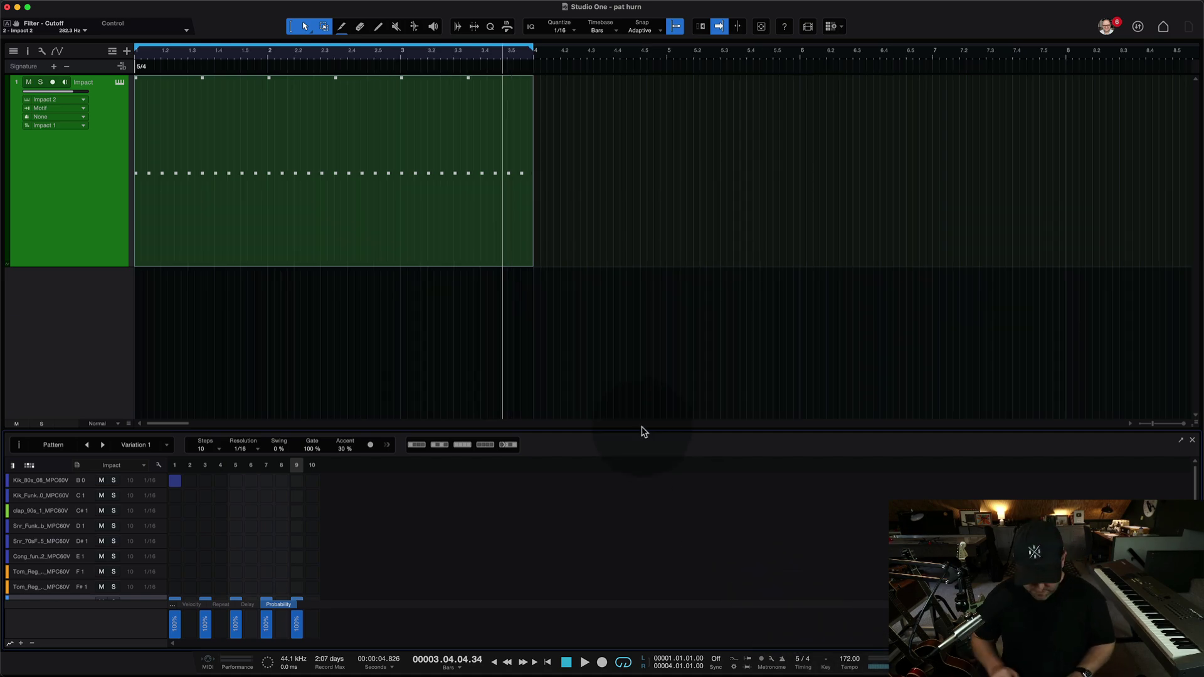
key("space")
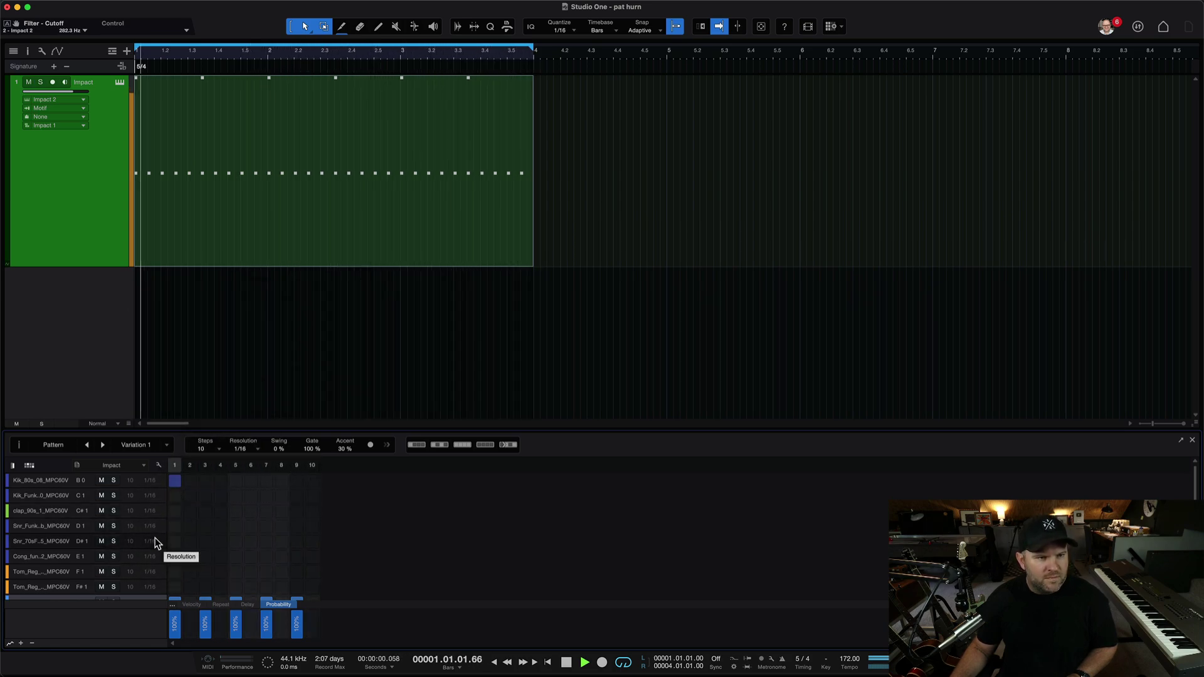
- Shorten the pattern to end at bar 2, set its resolution to 1/8, and play it
left_click_drag(533, 209, 268, 211)
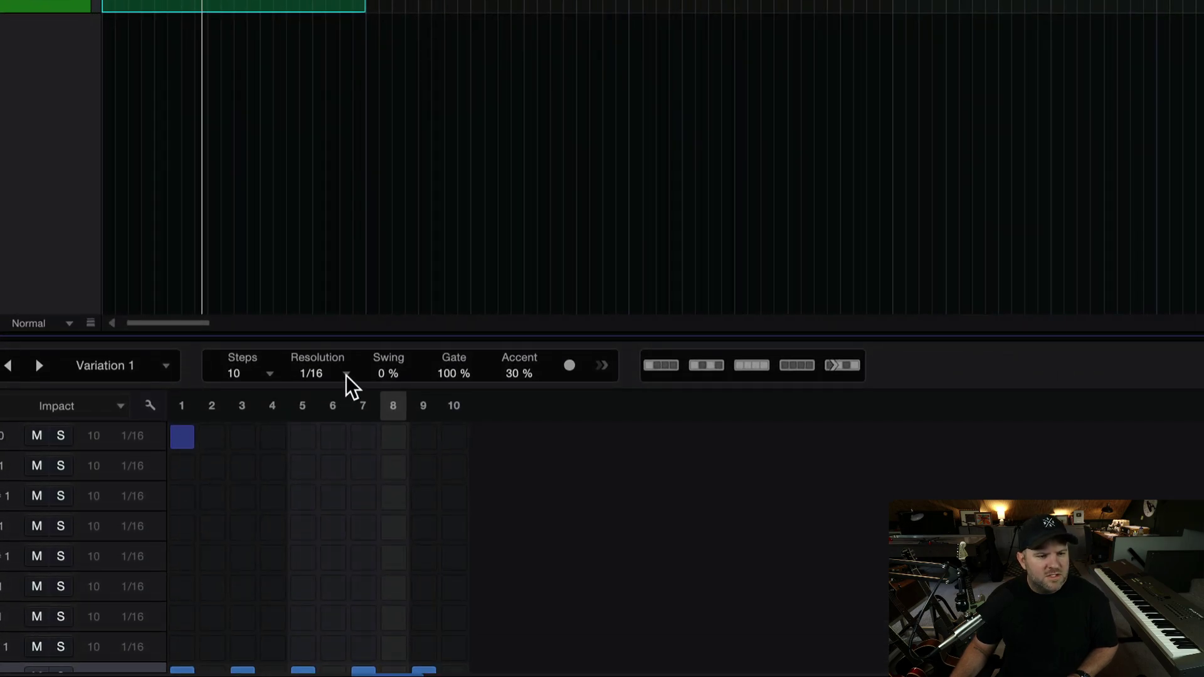
left_click(346, 375)
left_click(384, 406)
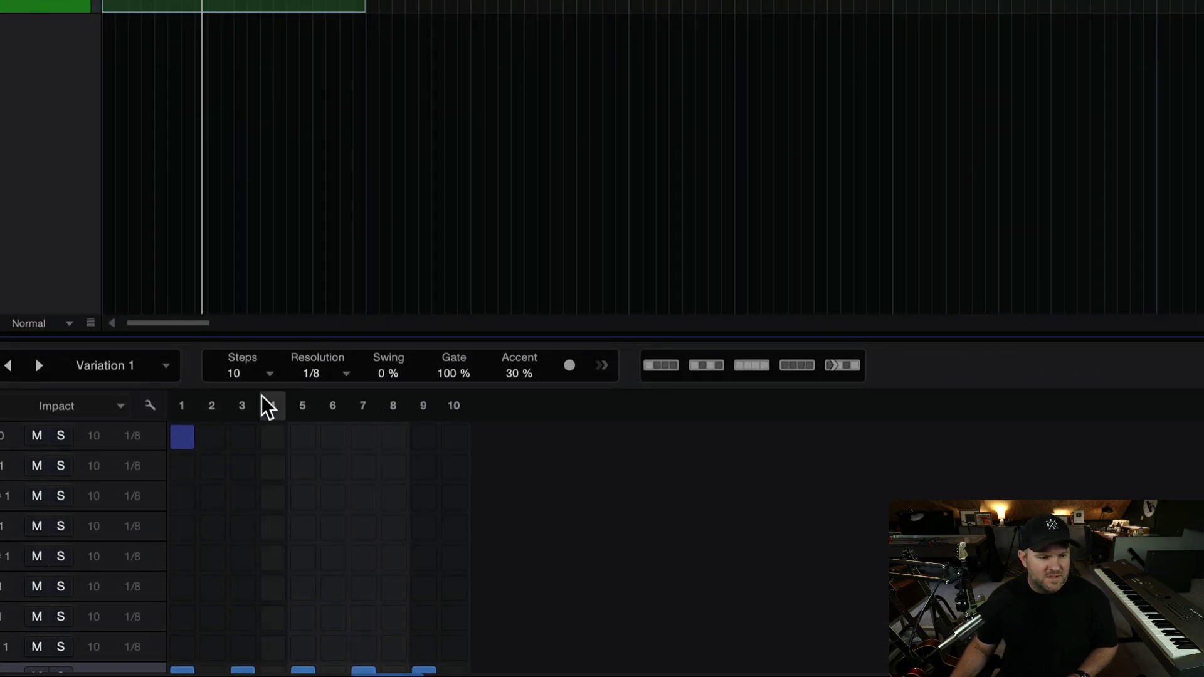
key("space")
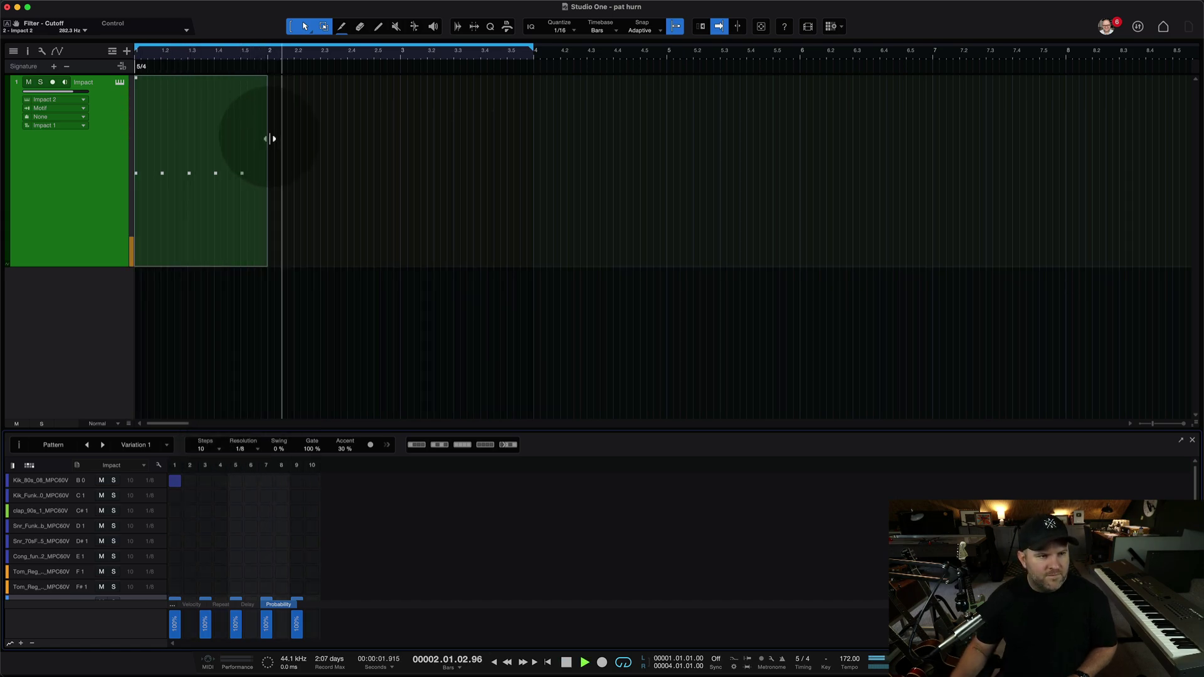
- Extend the pattern back to bar 4 and fill all ten steps of the HHo_70s open hi-hat row
left_click_drag(271, 138, 533, 131)
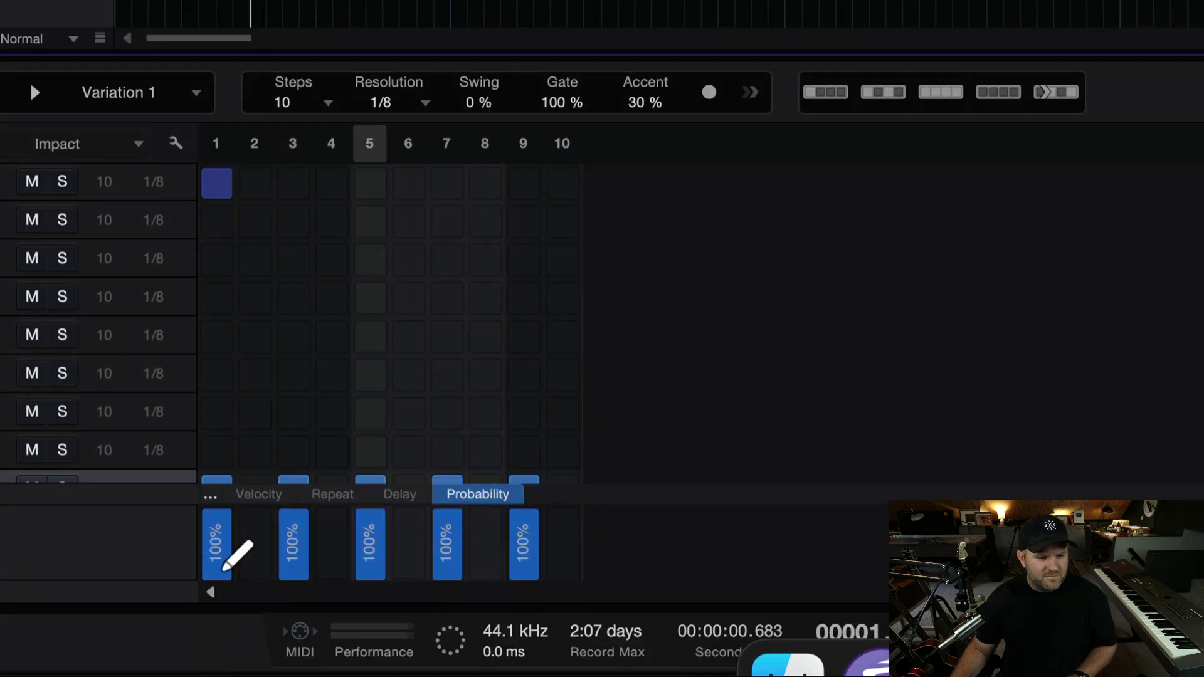
scroll(244, 635, "down", 3)
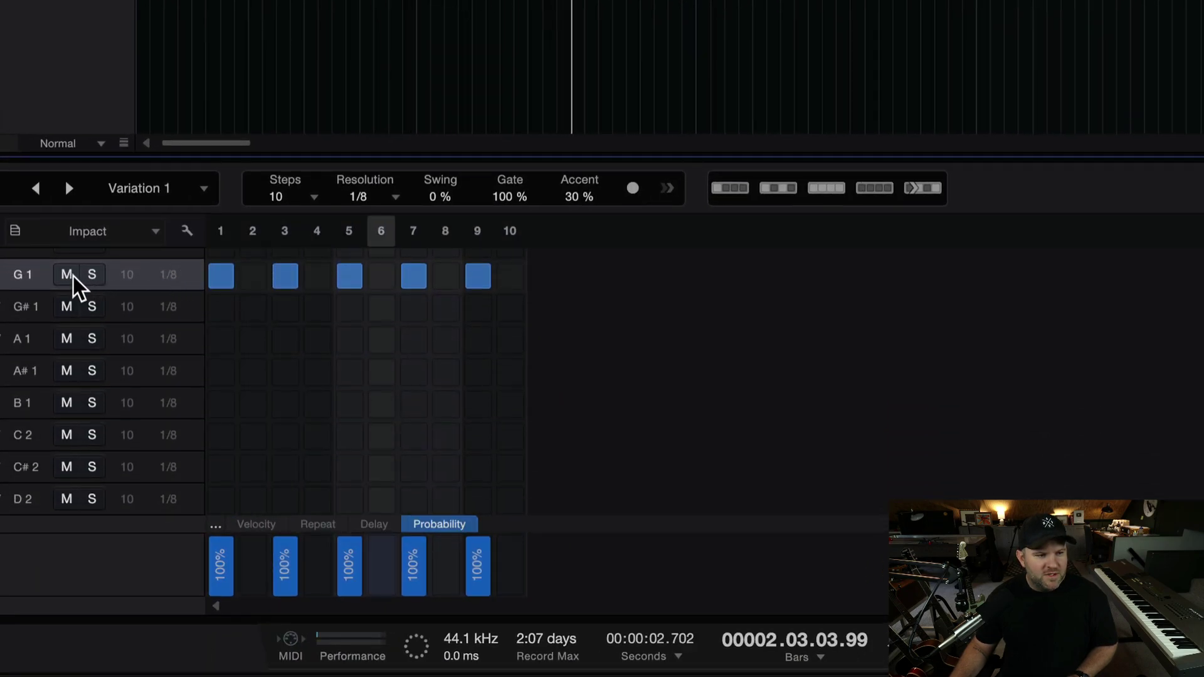
right_click(8, 290)
left_click(43, 289)
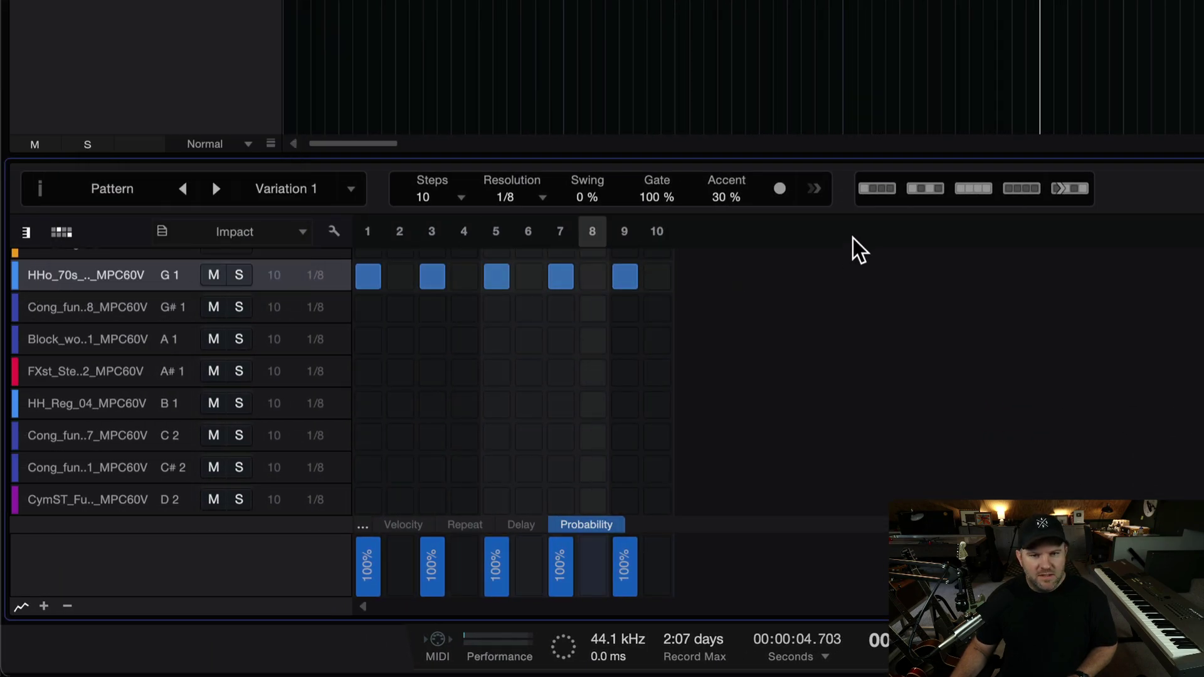
left_click(974, 188)
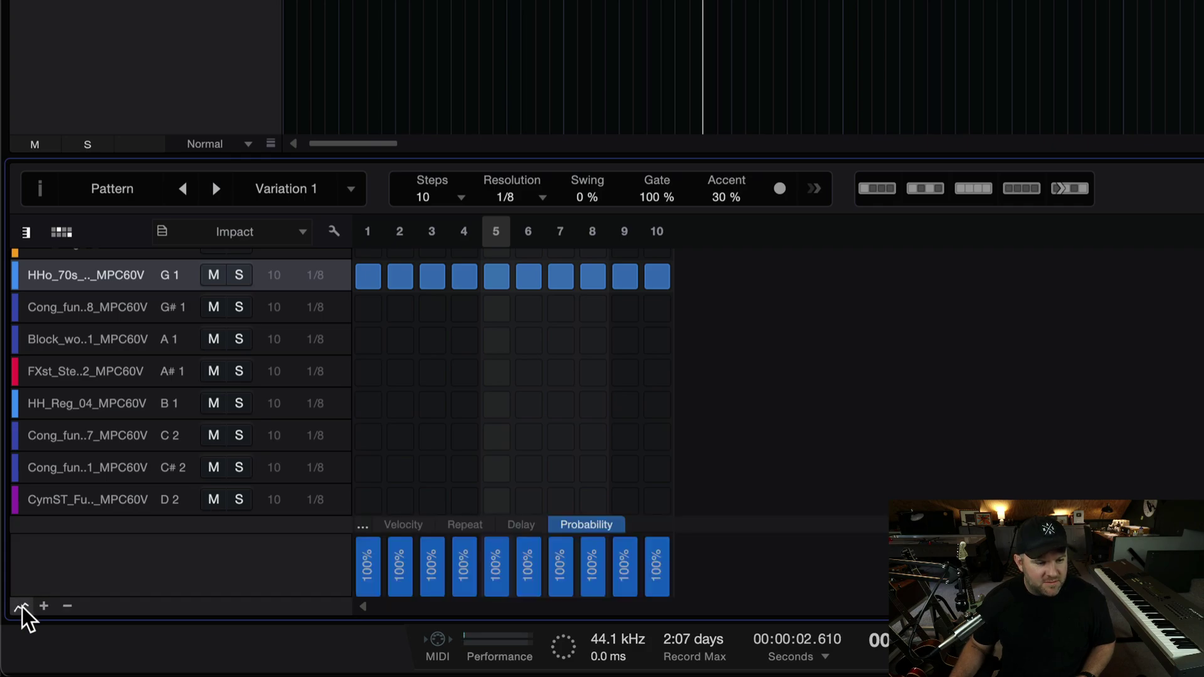
- Draw a probability curve over the ten hi-hat steps, starting at about 70%, rising to 84% at step 5 and falling to 65%
left_click(395, 527)
left_click(588, 530)
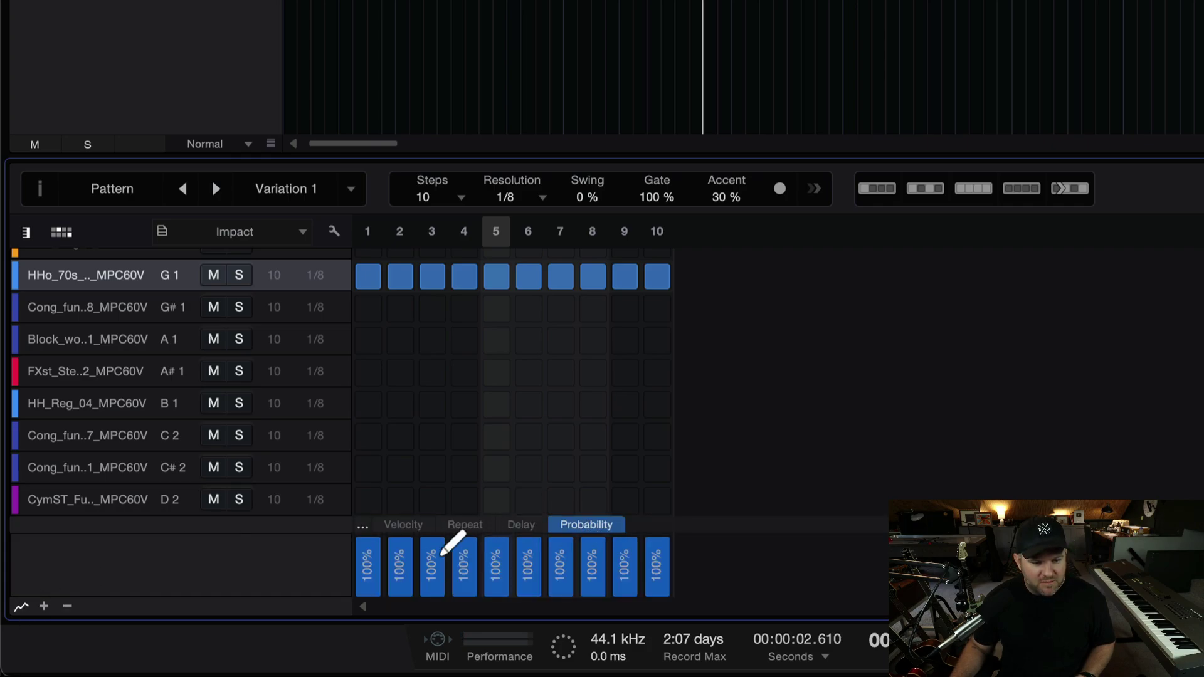
left_click_drag(364, 558, 611, 548)
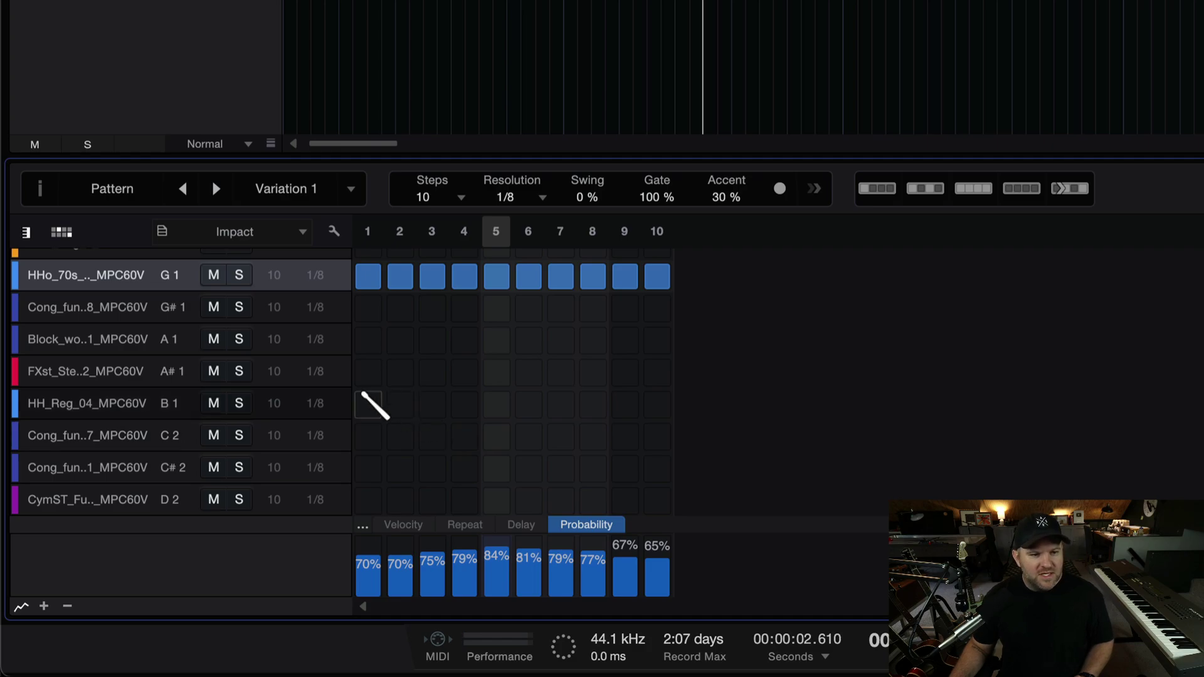
- Place a clap_90s_1 hit on step 4 of the pattern
scroll(413, 338, "up", 8)
scroll(414, 339, "down", 3)
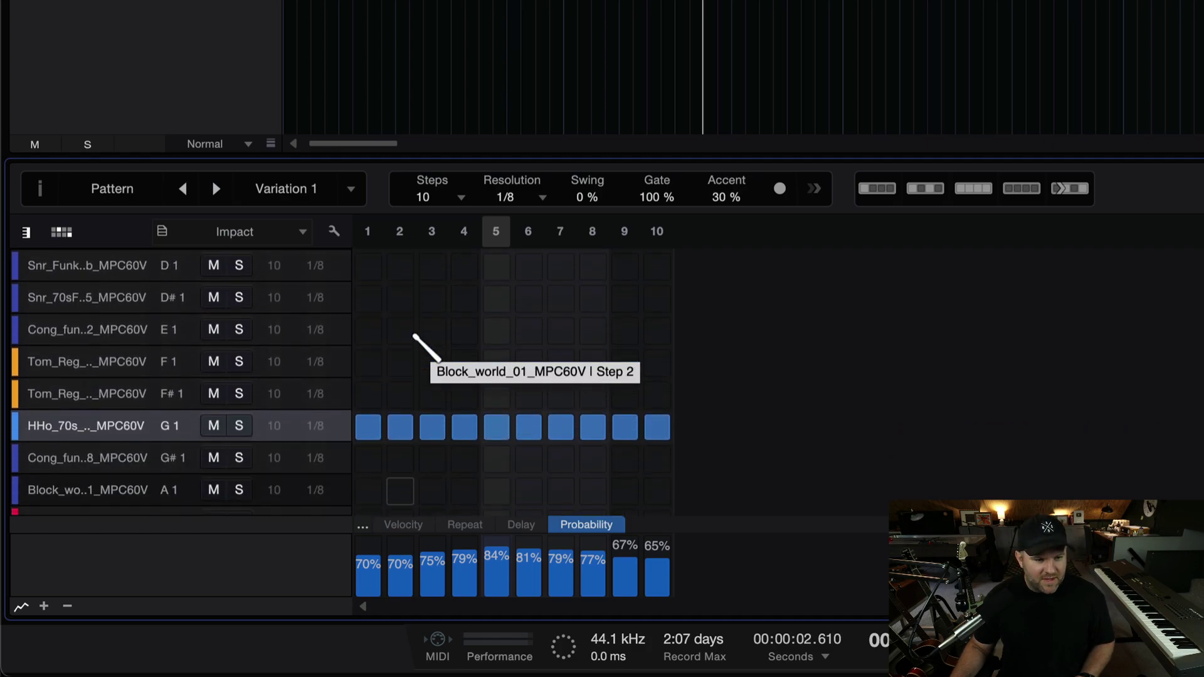
scroll(414, 338, "up", 2)
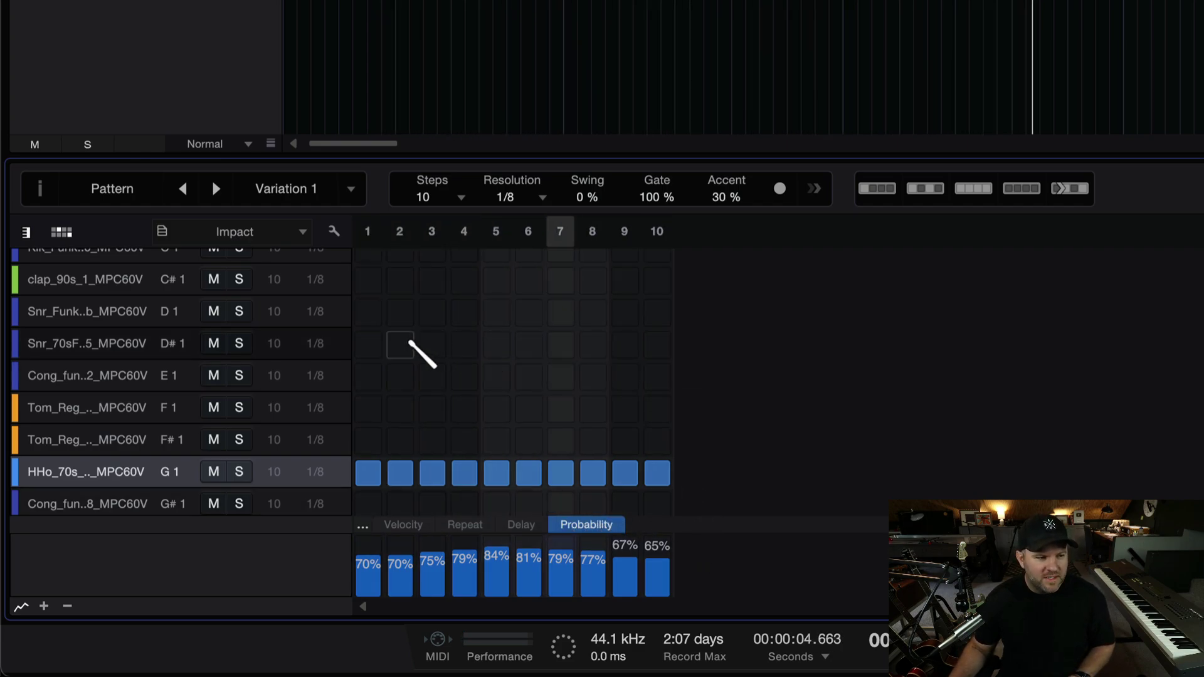
left_click(98, 280)
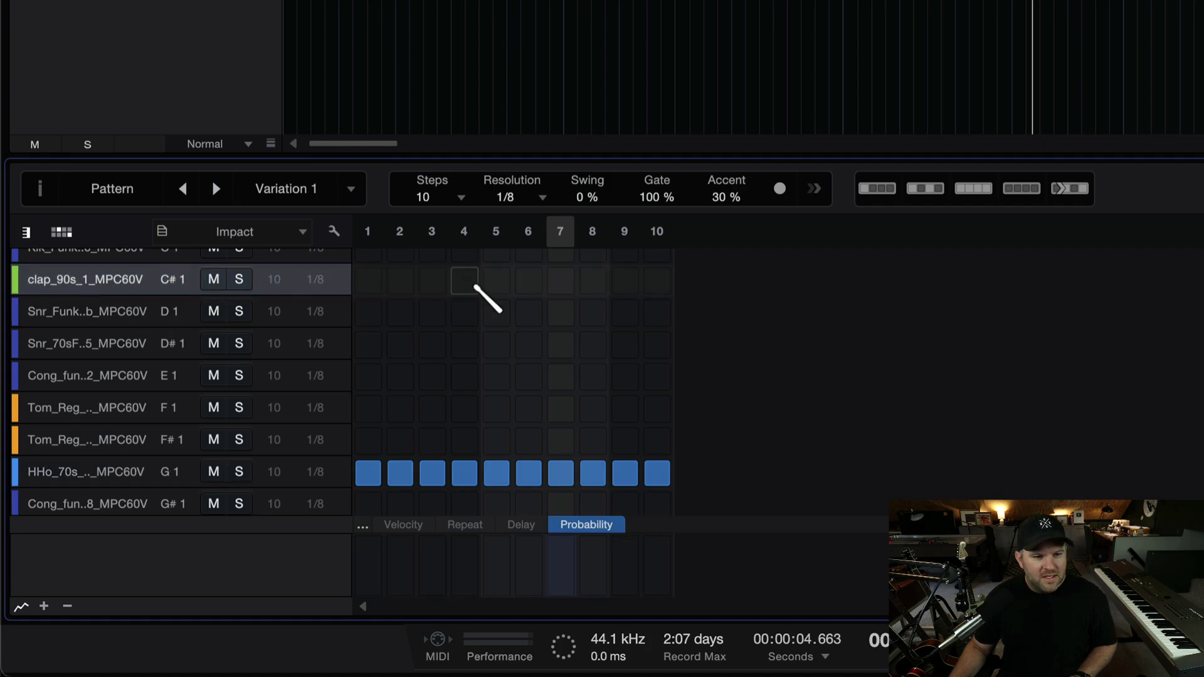
scroll(511, 288, "up", 2)
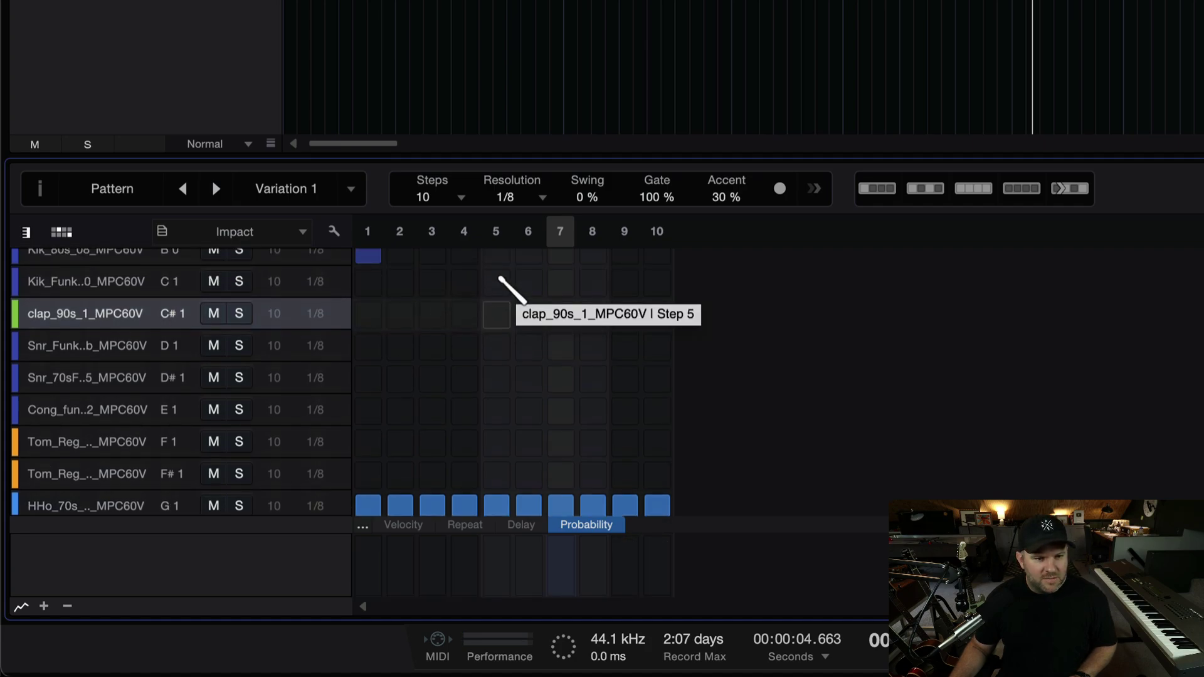
left_click(465, 329)
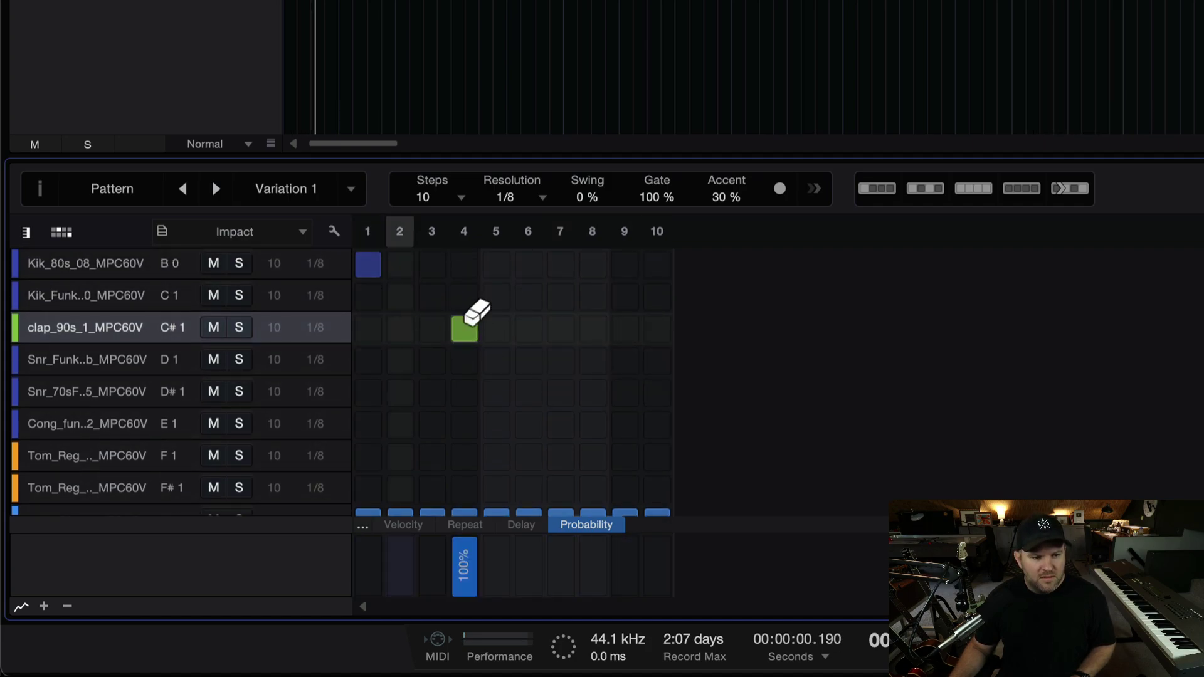
- Add a Kik_80s_08 kick hit on step 7 and a clap_90s_1 hit on step 9
left_click(594, 264)
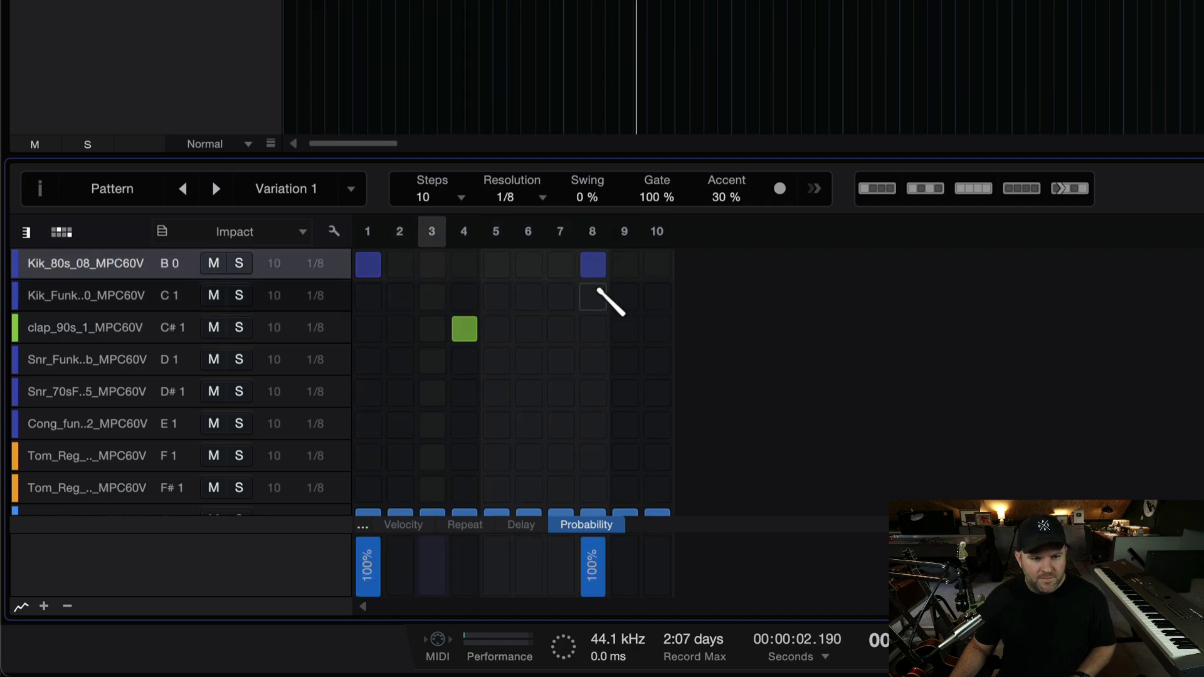
left_click(560, 264)
left_click(594, 264)
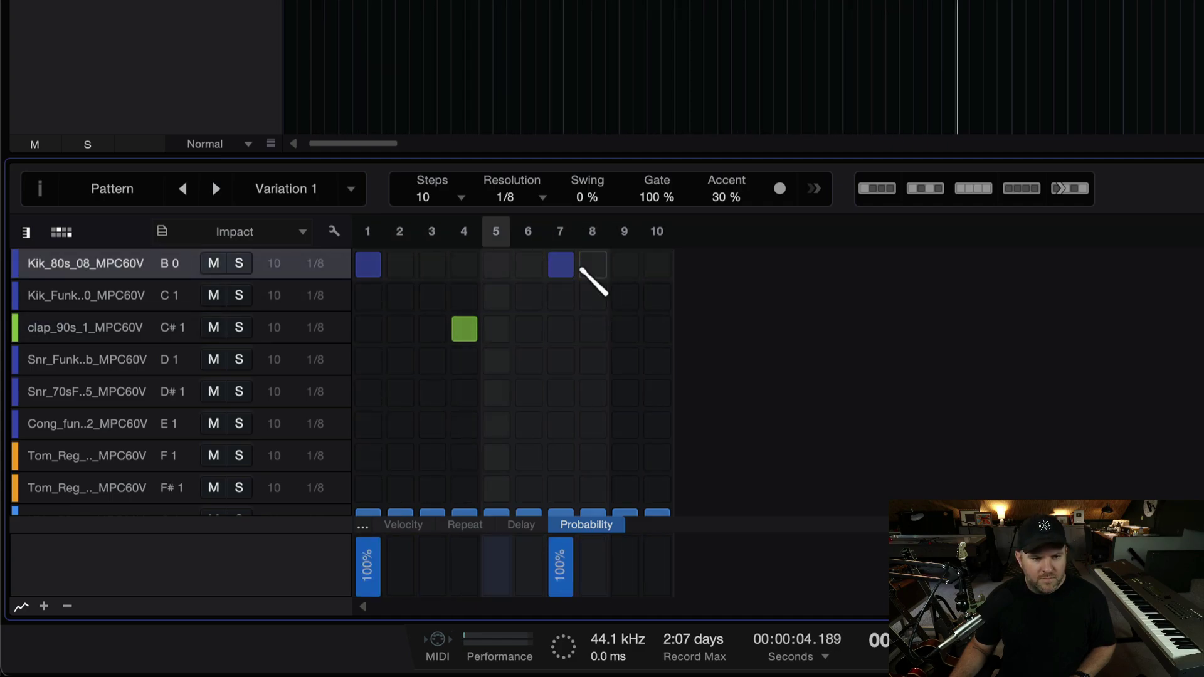
left_click(625, 329)
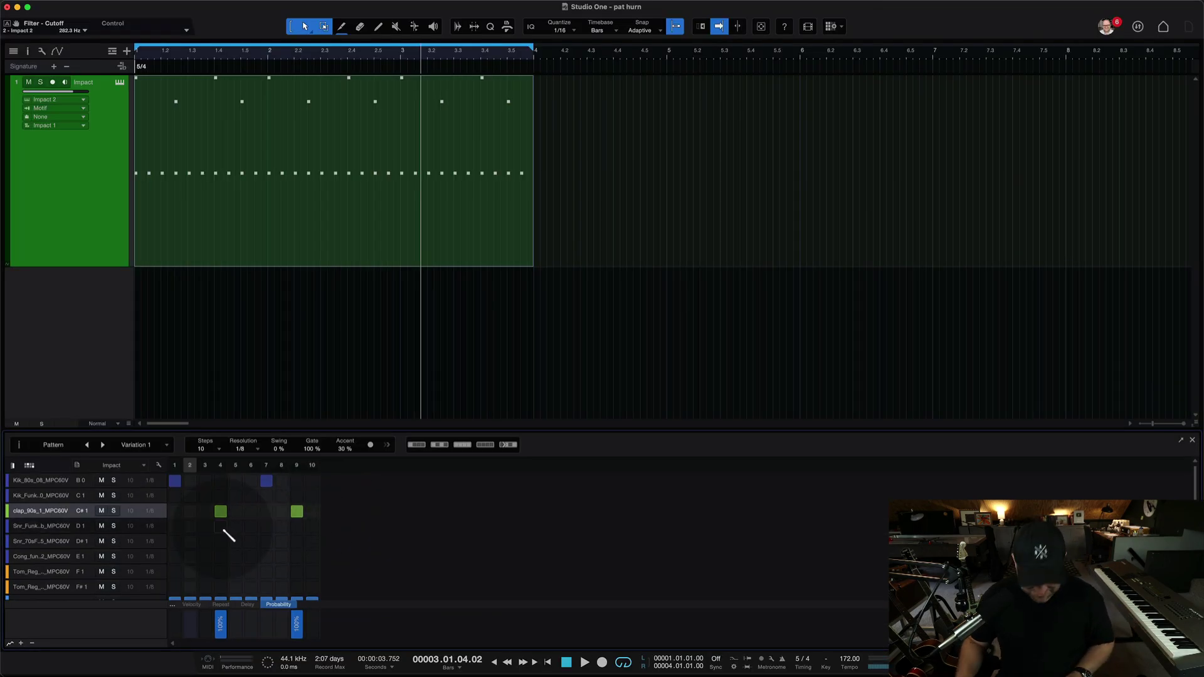
- Play the looped 5/4 pattern to check the groove, and stop playback
key("space")
key("space")
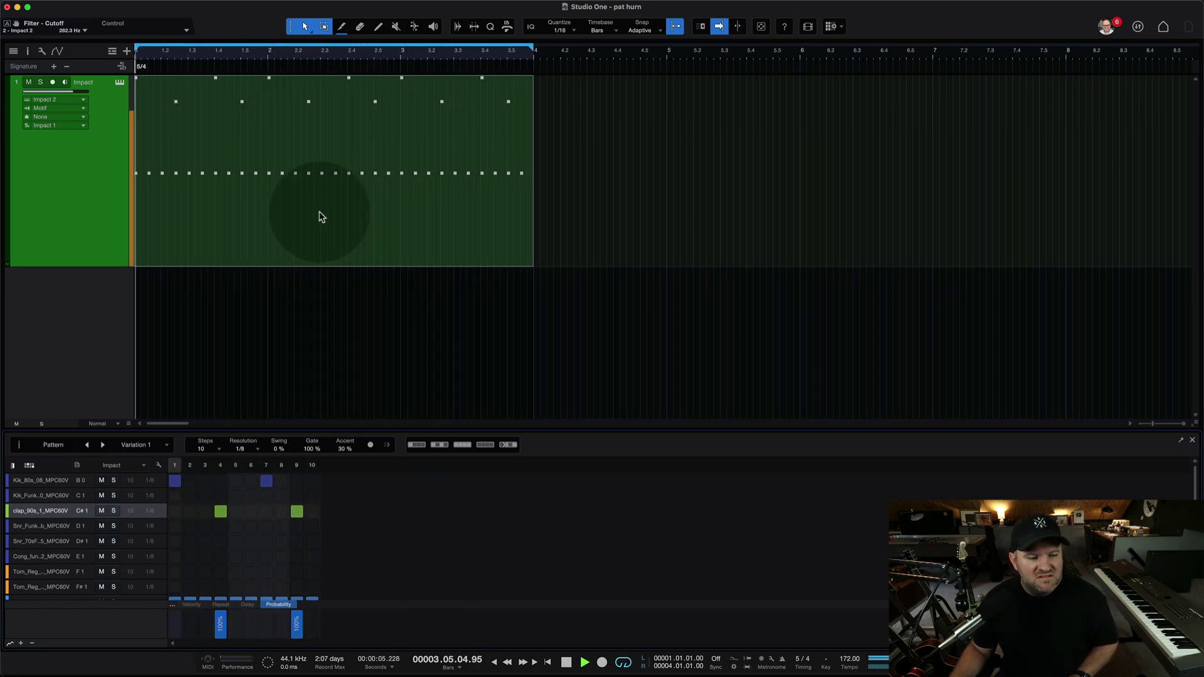
key("space")
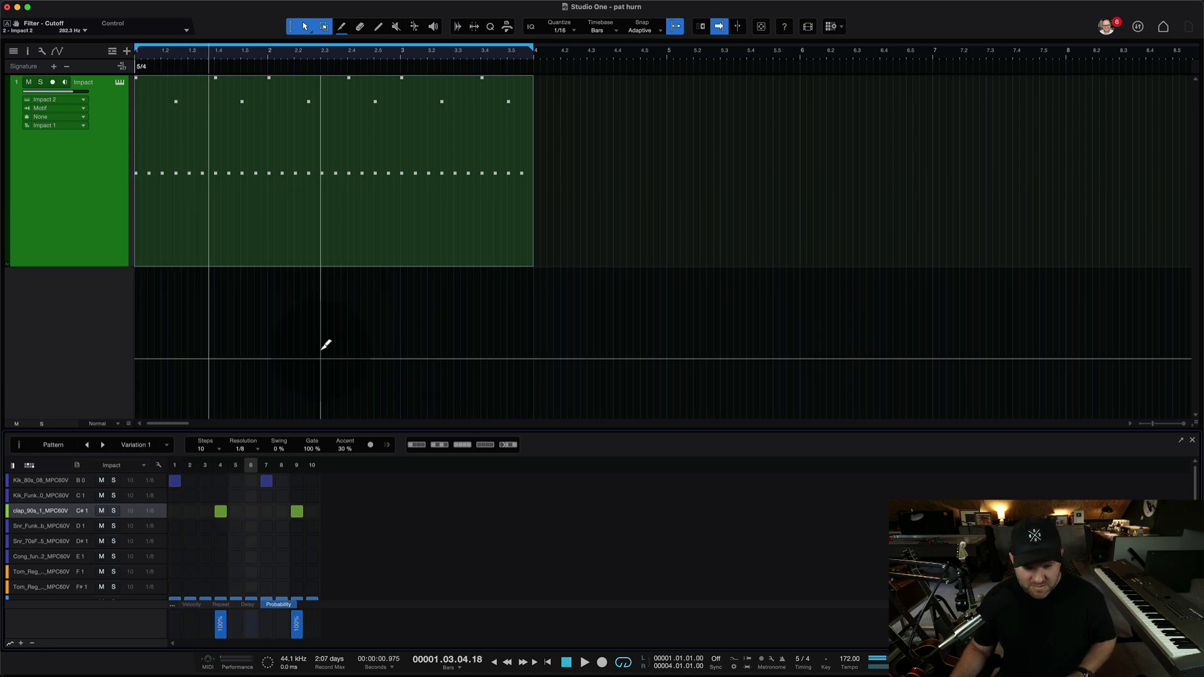